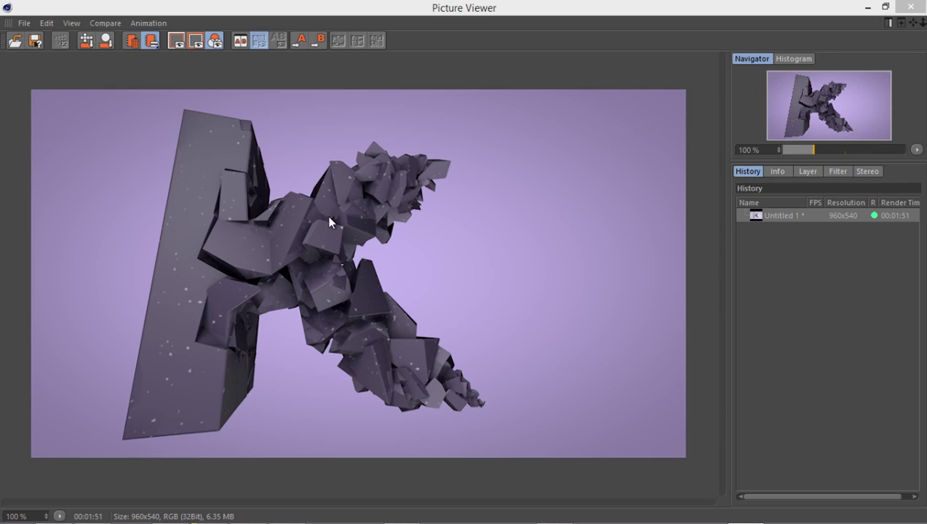
Close the Picture Viewer and start a new empty project.
mouse_move(923, 2)
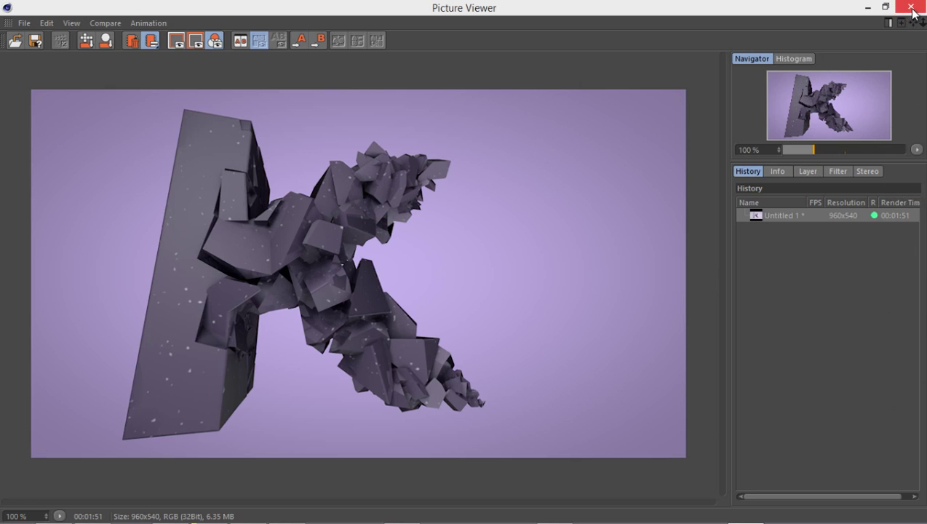
left_click(911, 7)
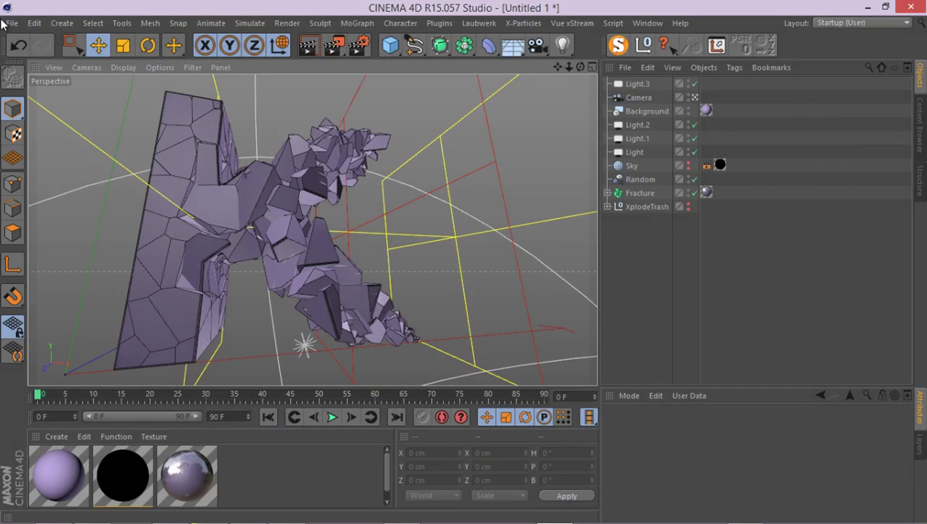
left_click(11, 22)
left_click(33, 40)
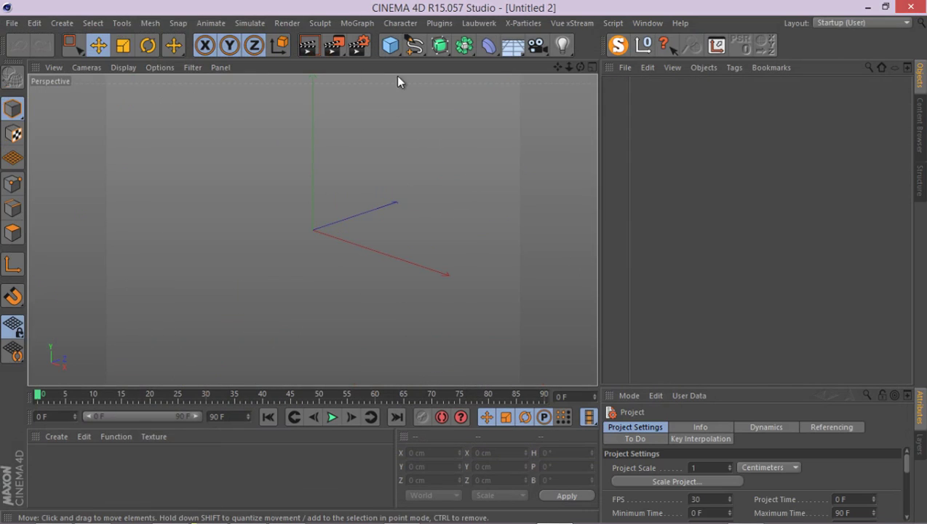
Add a MoText object and change its text to M.
left_click(357, 24)
left_click(383, 180)
left_click_drag(701, 388, 682, 165)
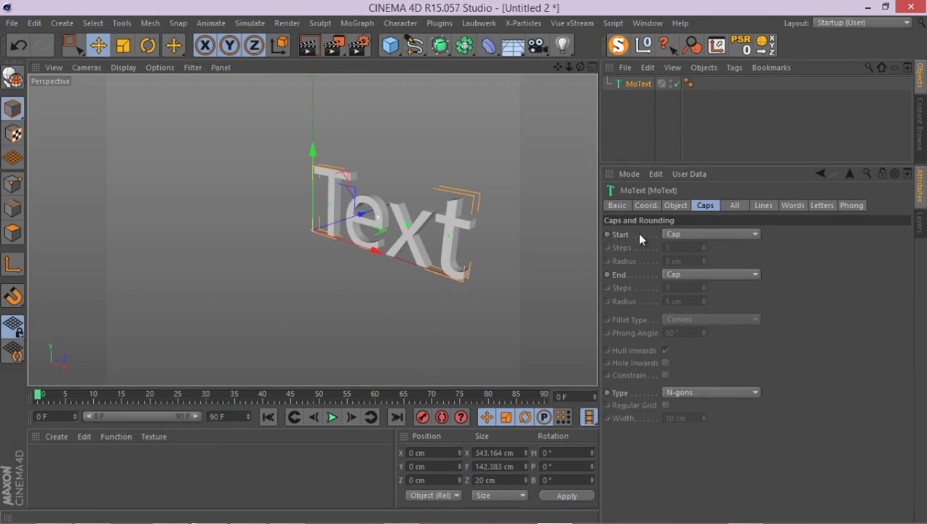
left_click(675, 205)
double_click(689, 265)
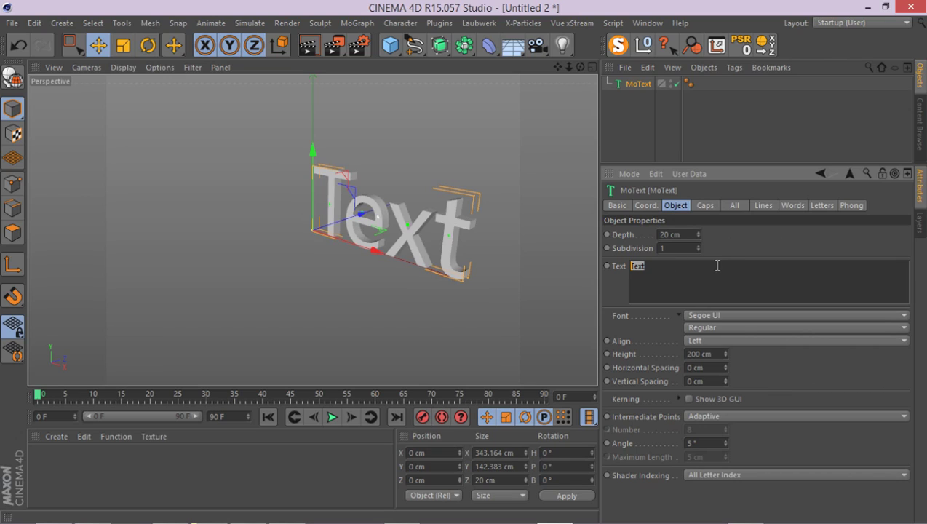
type("M")
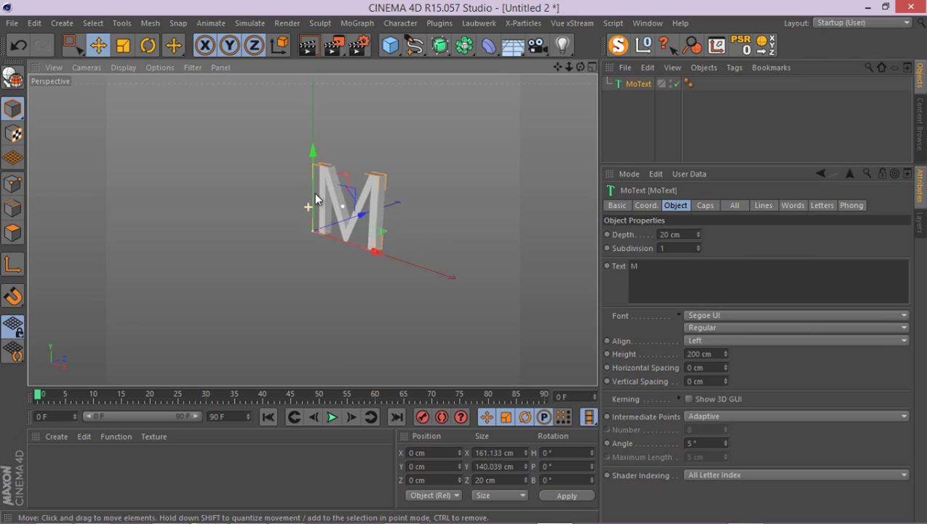
Set the MoText font to TYPOGRAPH PRO and its extrusion depth to 65 cm.
scroll(363, 192, "up", 6)
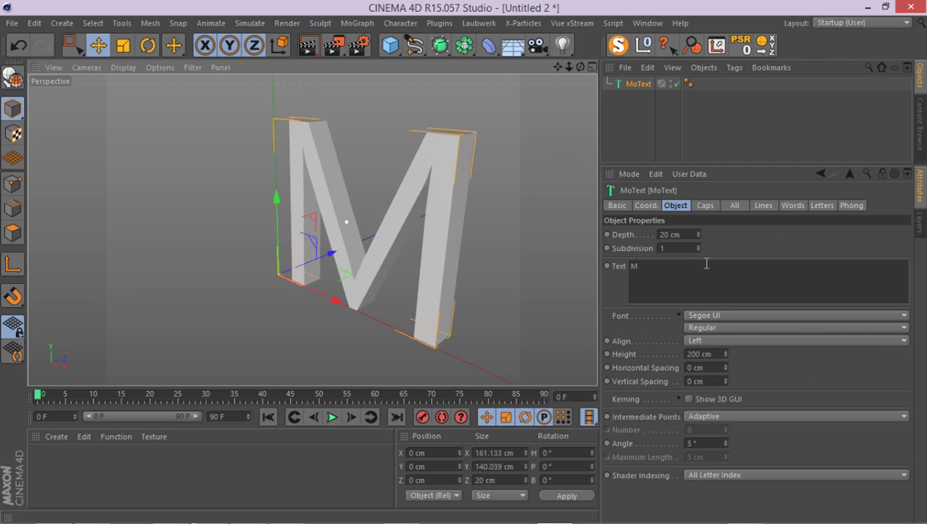
left_click(713, 318)
scroll(711, 320, "down", 8)
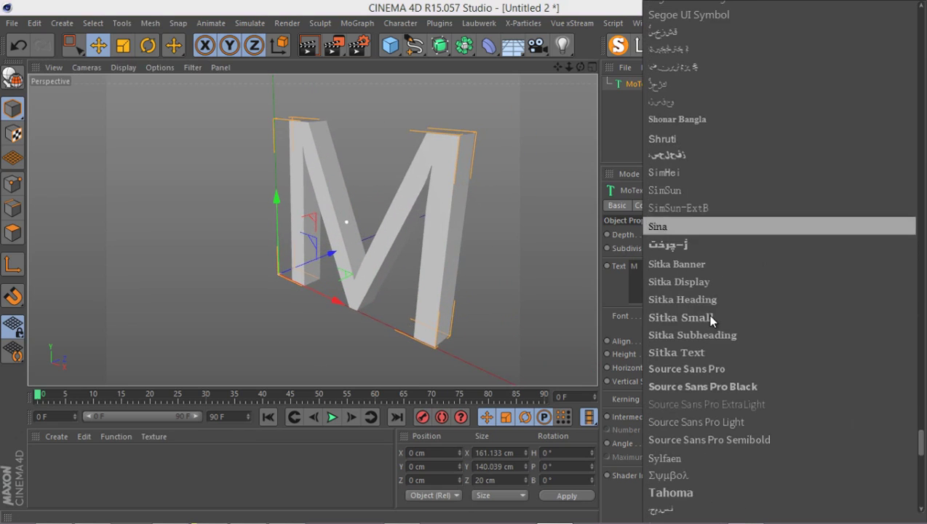
scroll(711, 320, "down", 10)
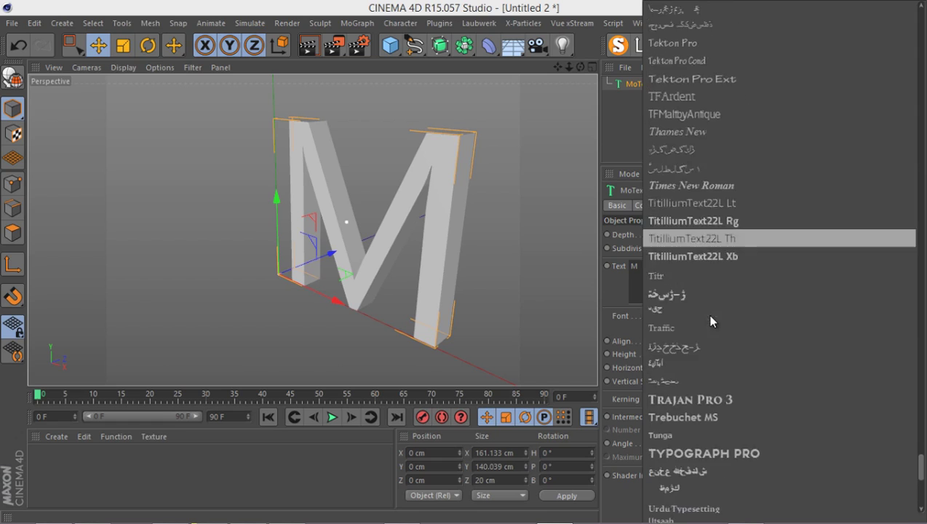
scroll(711, 321, "down", 5)
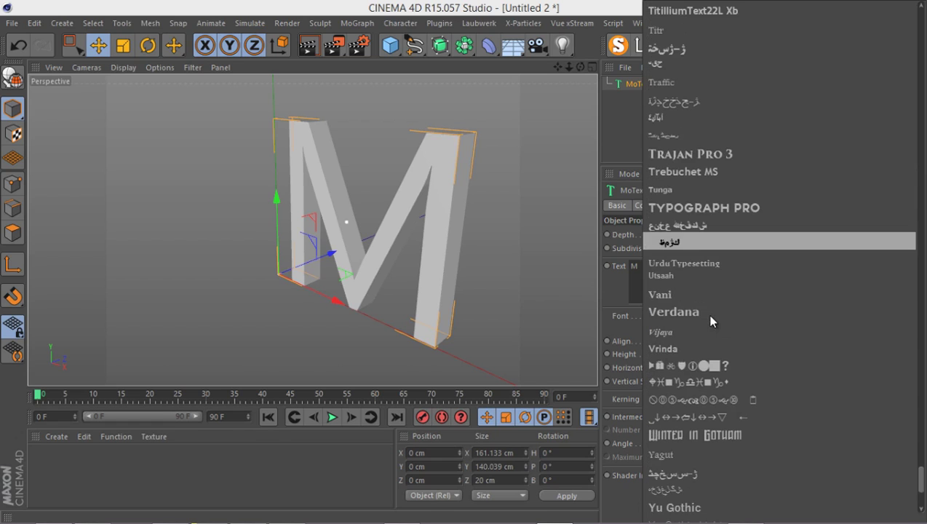
left_click(730, 211)
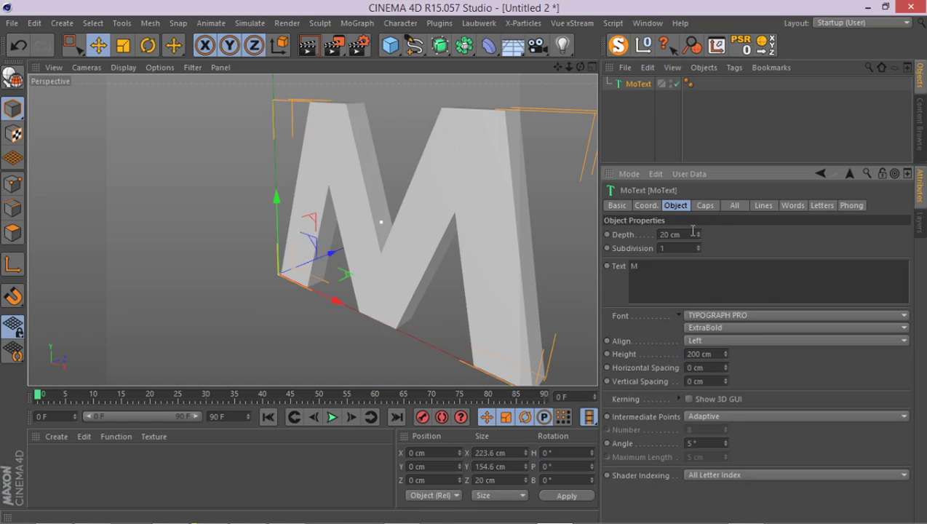
left_click(691, 233)
type("65")
key("Return")
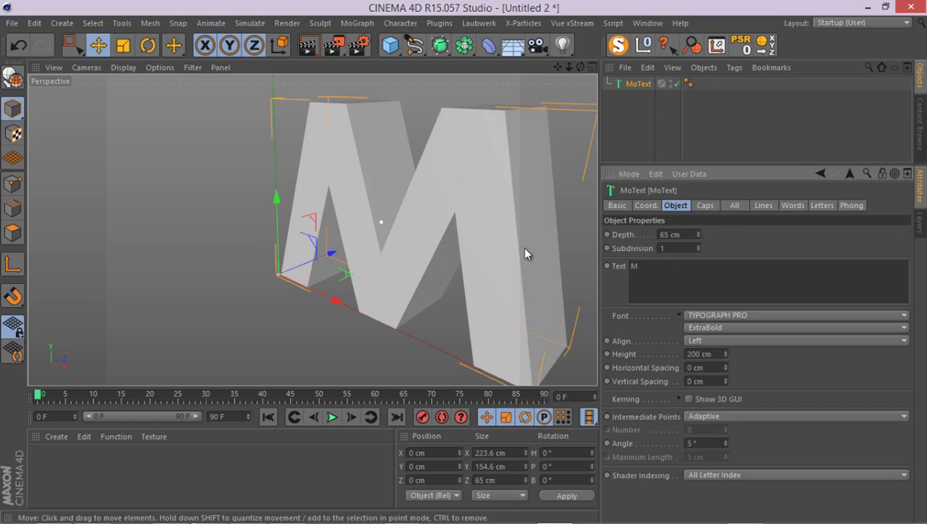
scroll(523, 153, "up", 3)
left_click_drag(526, 151, 718, 228, "alt")
In the Caps settings, make both the start and end caps Fillet Caps.
left_click(705, 205)
left_click(684, 234)
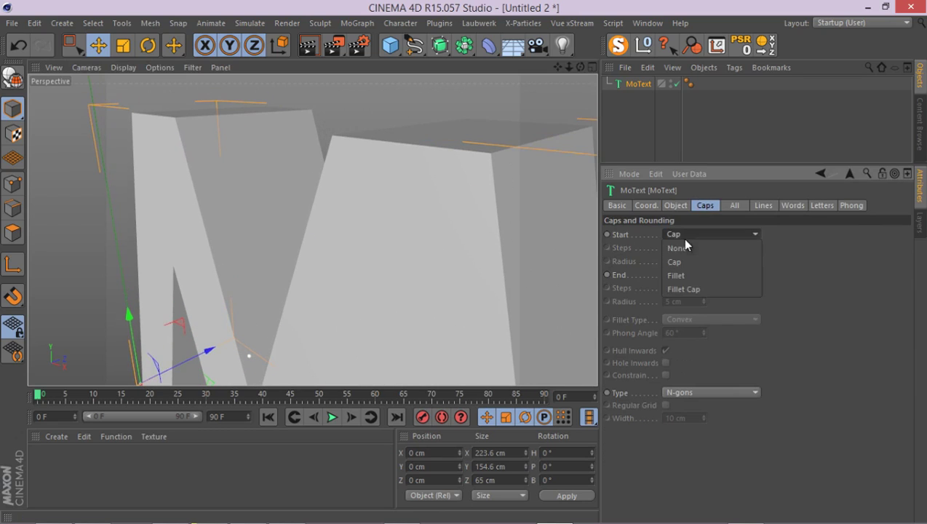
left_click(693, 288)
left_click(703, 276)
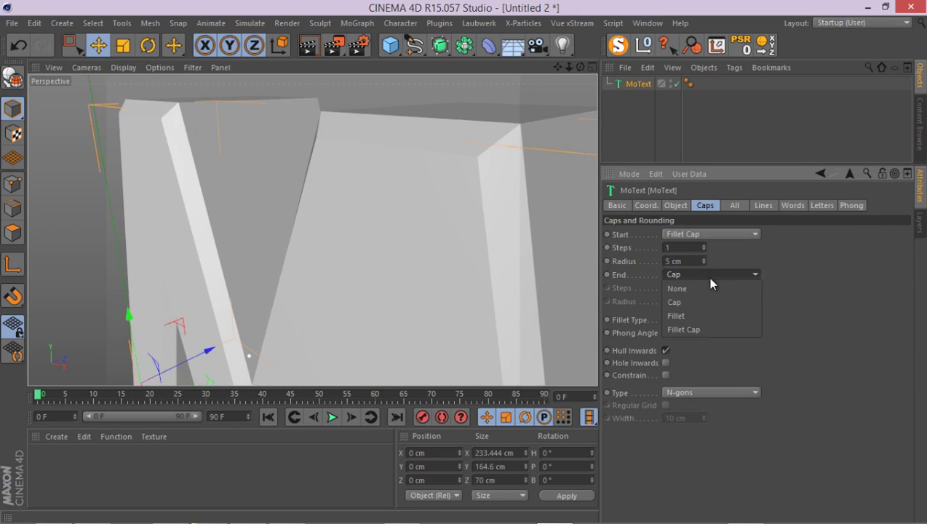
left_click(710, 330)
left_click_drag(549, 246, 574, 232, "alt")
Give the front fillet 5 steps and a 1 cm radius.
left_click(691, 247)
key("Tab")
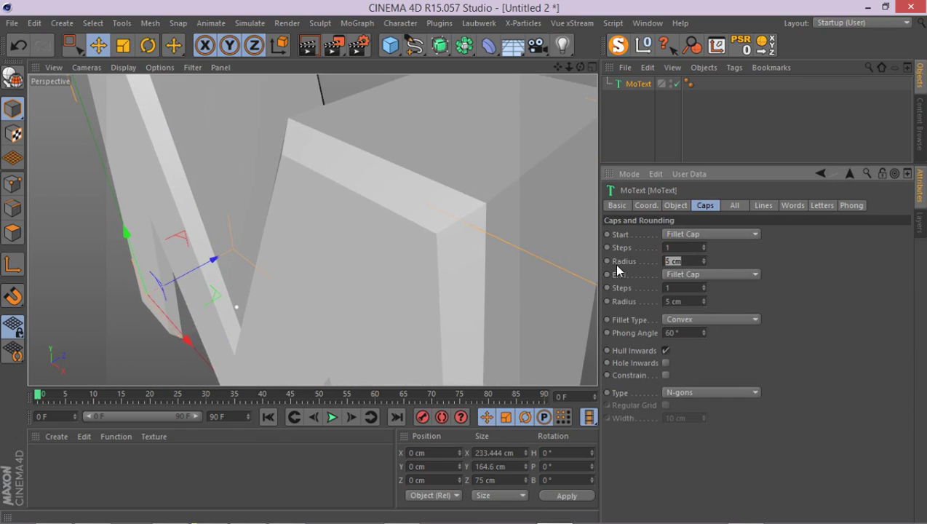
double_click(676, 247)
type("5")
key("Return")
double_click(684, 260)
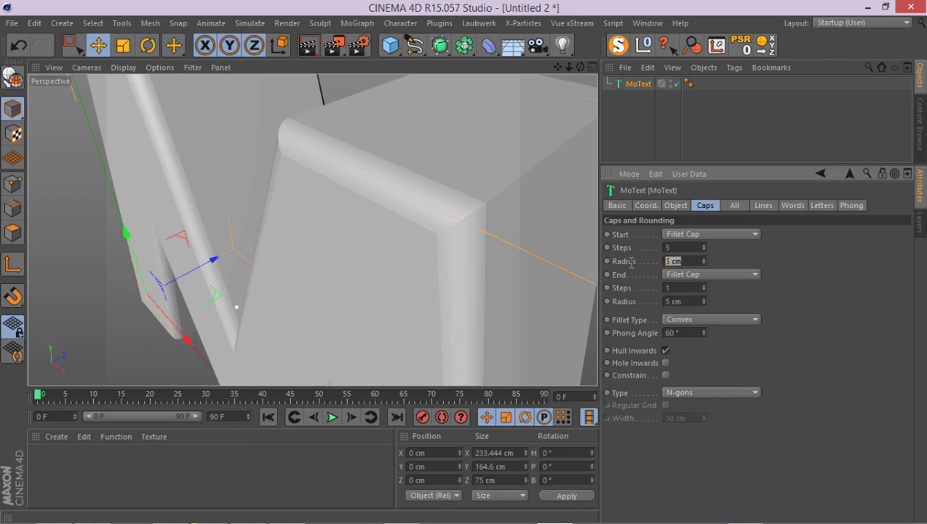
key("Return")
Give the back fillet 5 steps and a 1 cm radius.
double_click(680, 301)
double_click(682, 287)
type("5")
key("Return")
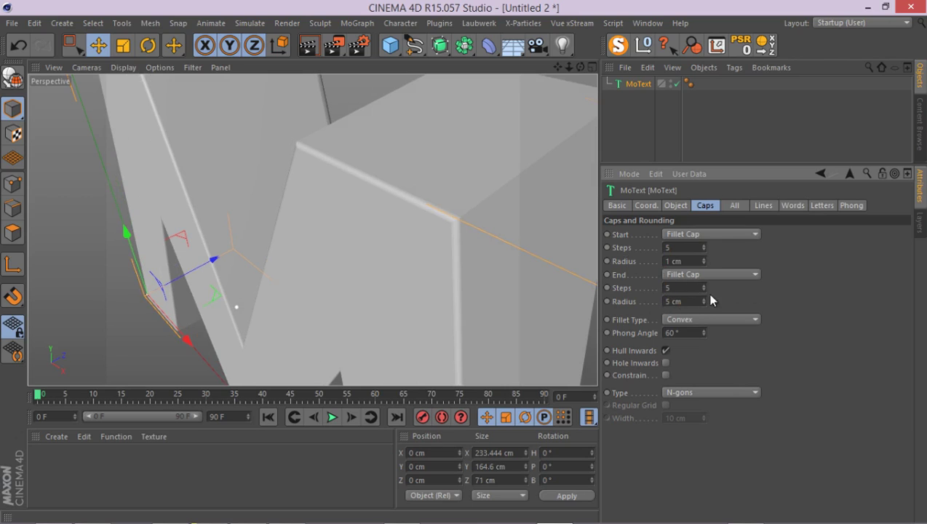
double_click(681, 301)
type("1")
key("Return")
Enable Constrain so the rounded M keeps its original size.
scroll(336, 191, "down", 5)
left_click(665, 375)
left_click_drag(391, 325, 370, 213, "alt")
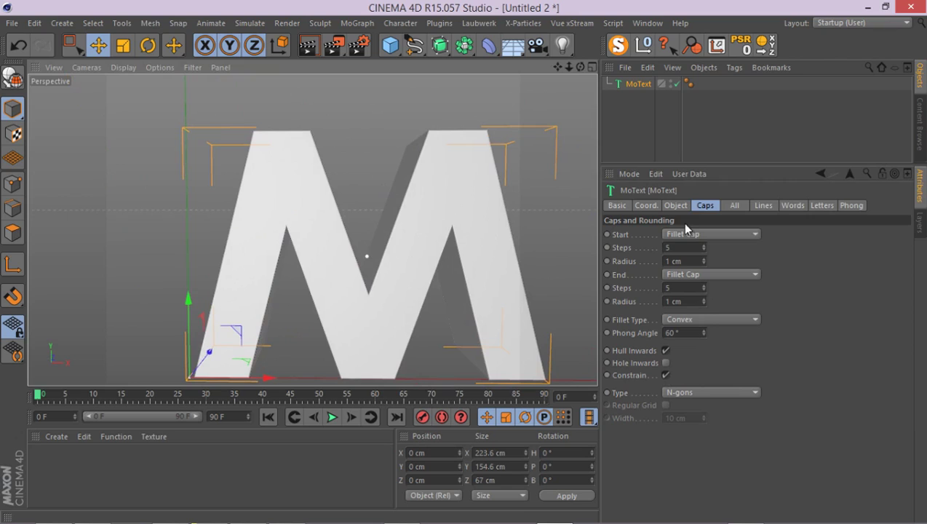
Make the MoText editable with C and convert its extruded M into polygons.
left_click_drag(727, 167, 702, 319)
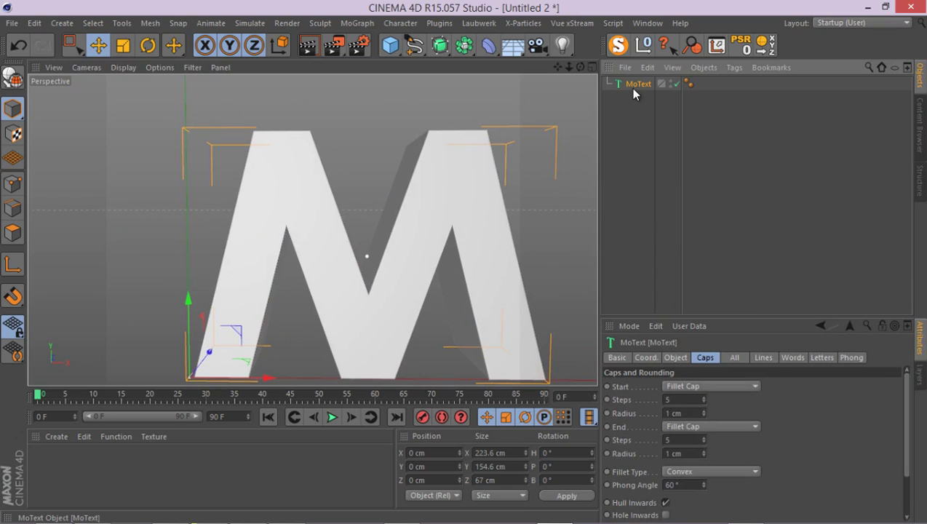
key("c")
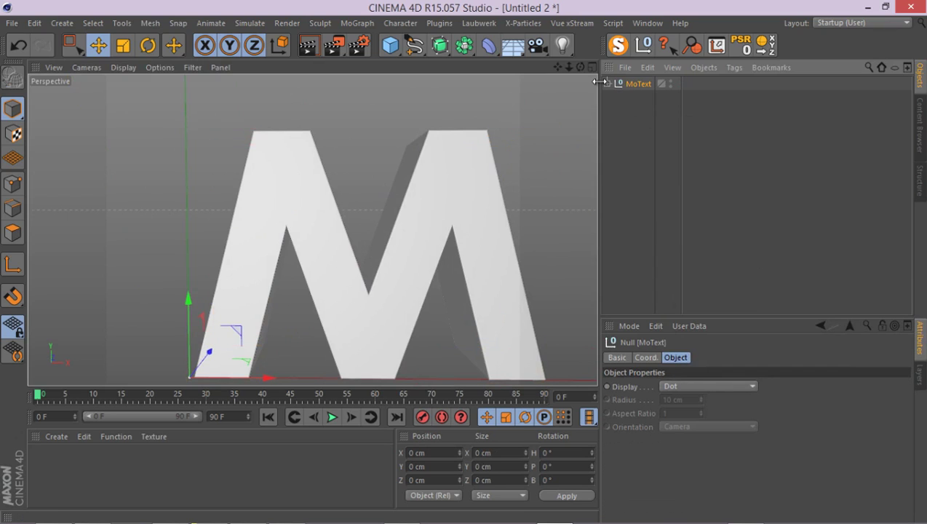
left_click(606, 83)
left_click(614, 96)
left_click(622, 111)
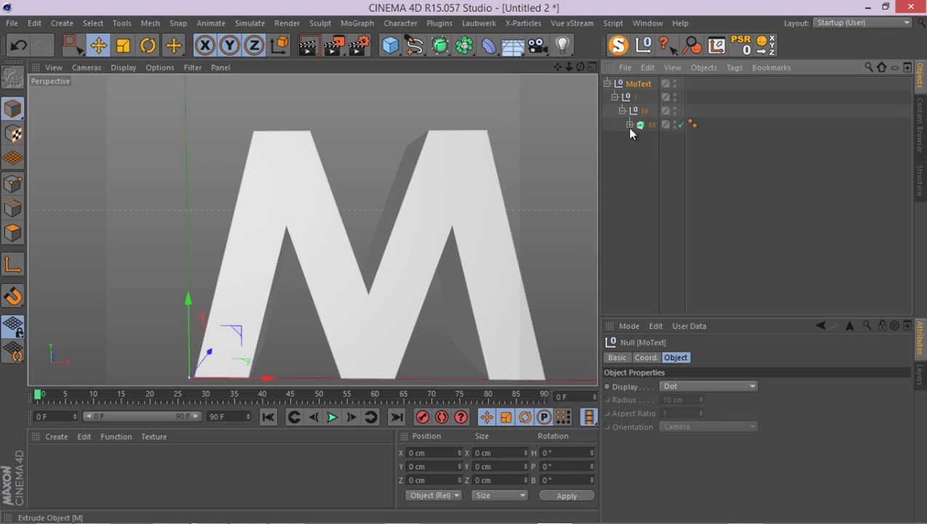
left_click(648, 126)
key("c")
Select the M and its Rounding pieces and merge them with Connect Objects + Delete.
left_click(629, 124)
left_click(652, 152, "shift")
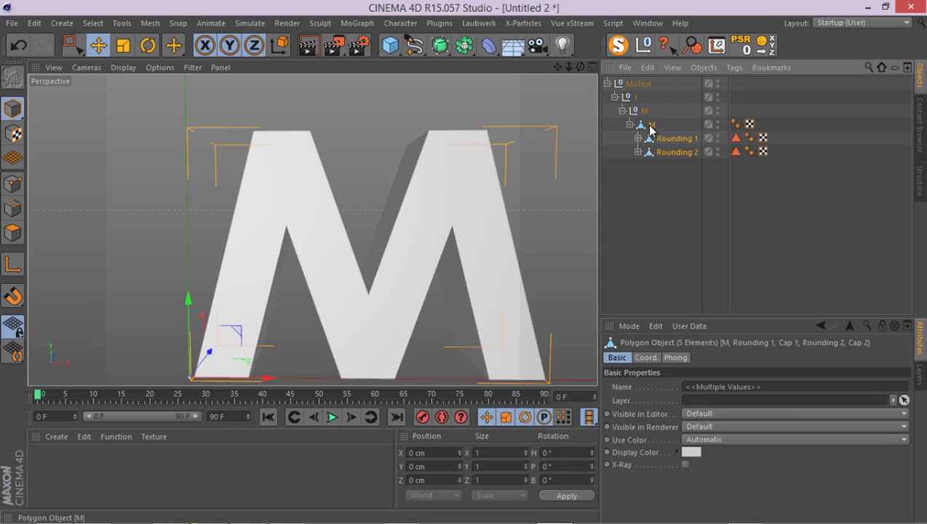
left_click(703, 67)
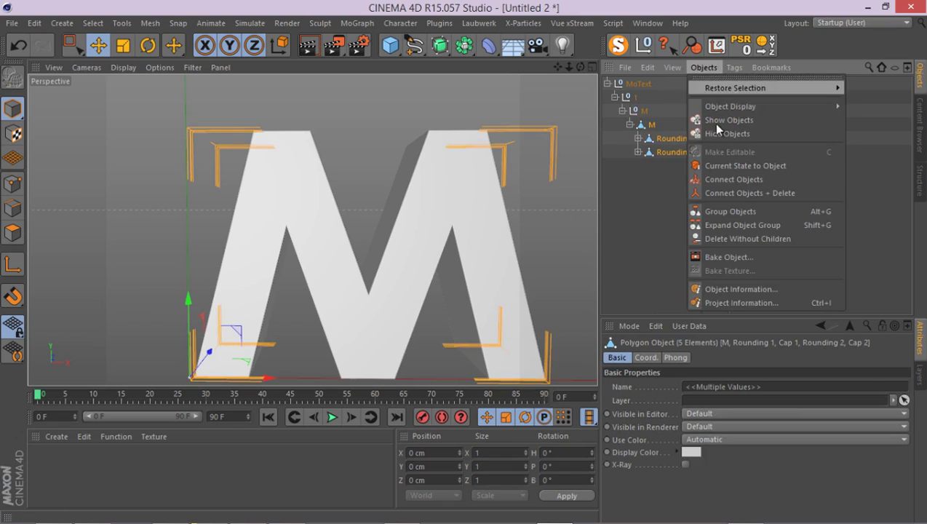
left_click(784, 193)
Move the merged M.1 to the top level and delete the leftover MoText hierarchy.
left_click(656, 136)
left_click_drag(647, 128, 647, 166)
left_click(636, 83)
key("Delete")
left_click_drag(413, 176, 382, 118, "alt")
In polygon mode, test-move the front face of M.1, then undo it.
left_click(12, 233)
left_click(631, 83)
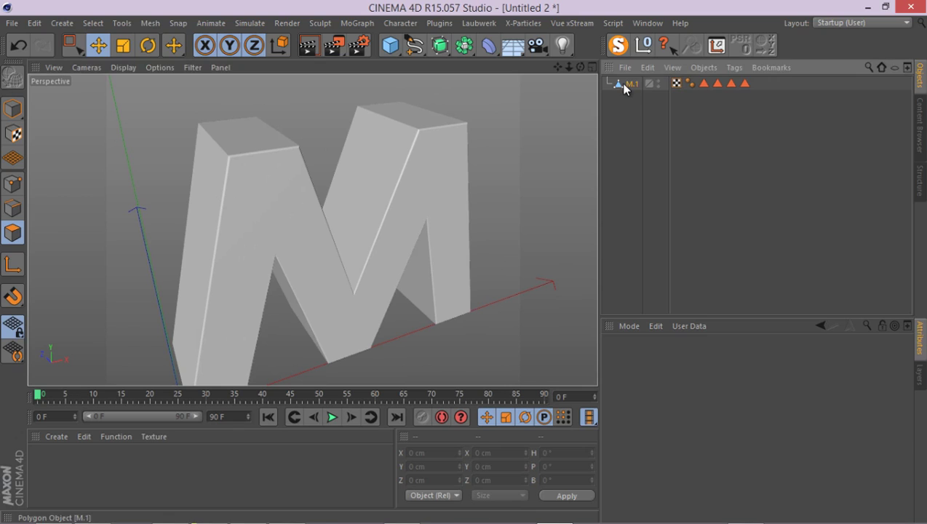
left_click(260, 193)
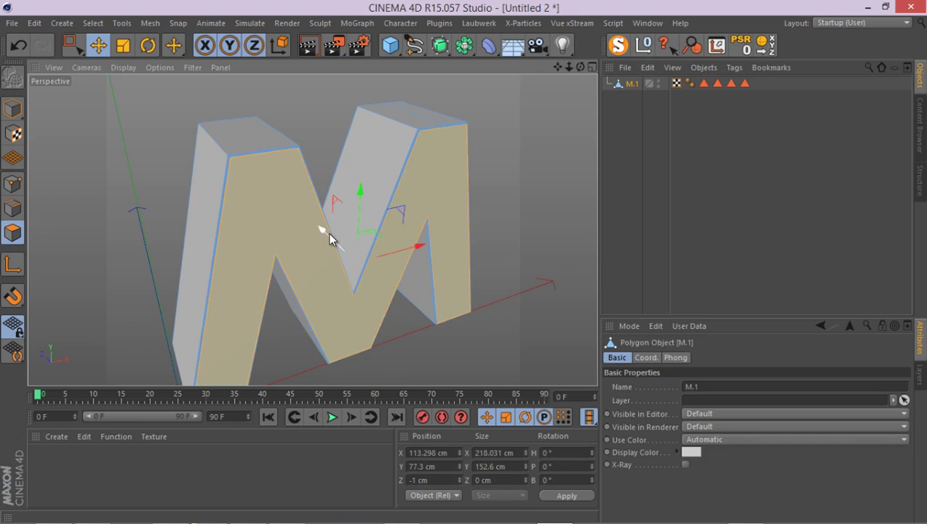
left_click_drag(327, 232, 298, 228)
key("ctrl+z")
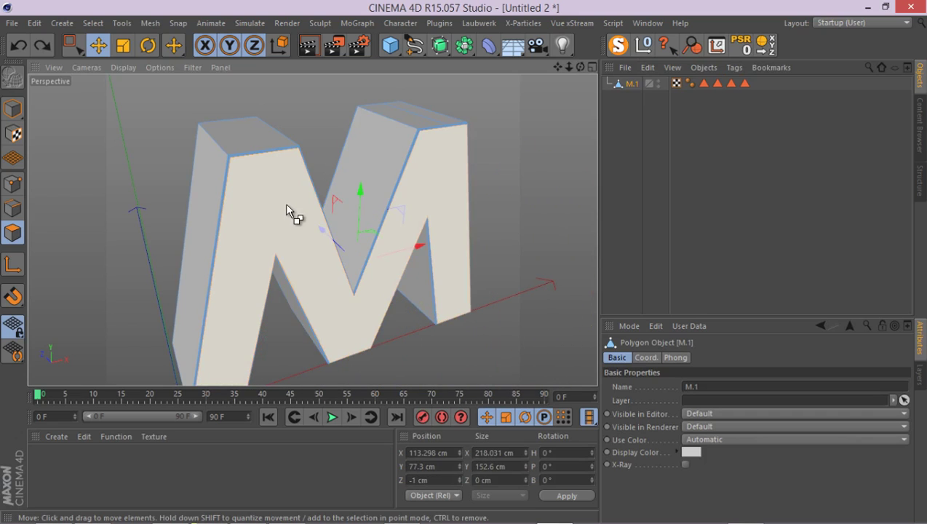
Select all polygons, use the mesh commands menu, and test-move the front face again before undoing.
key("ctrl+a")
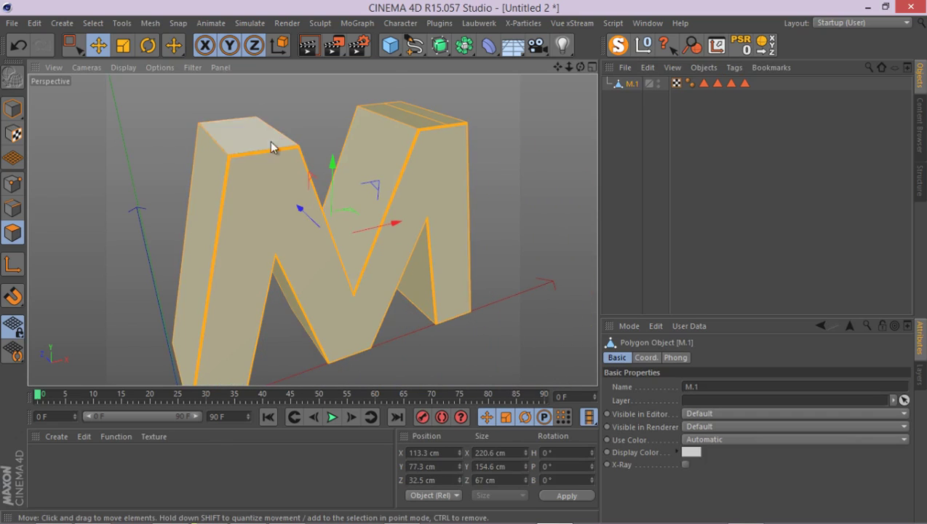
right_click(257, 149)
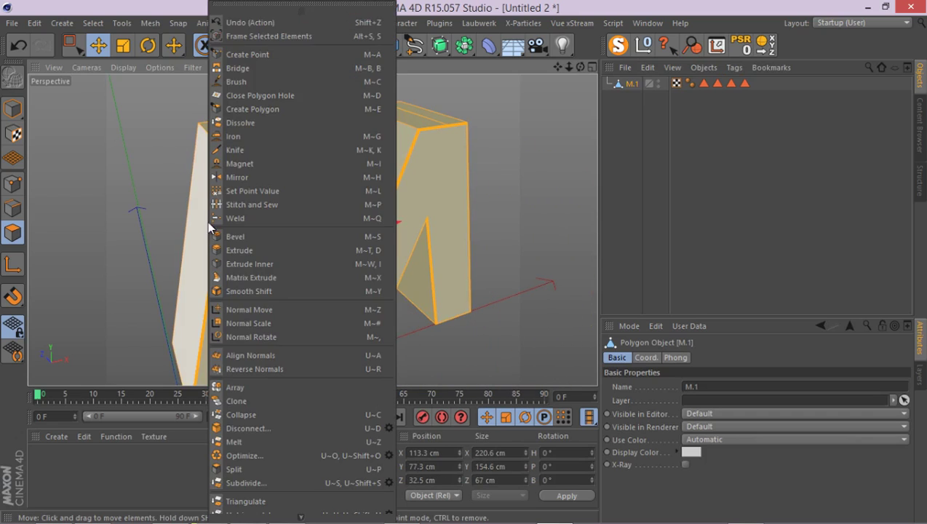
left_click(288, 455)
left_click(278, 233)
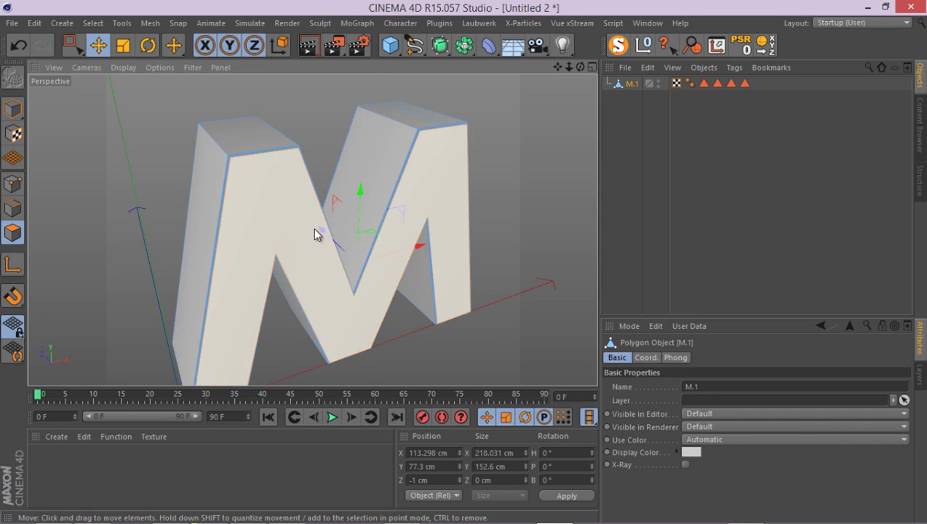
mouse_move(338, 244)
left_mouse_down()
mouse_move(328, 245)
mouse_move(339, 243)
left_mouse_up()
key("ctrl+z")
Switch to Model mode and zoom out to see the whole M.1.
left_click_drag(284, 191, 348, 172, "alt")
scroll(347, 172, "up", 8)
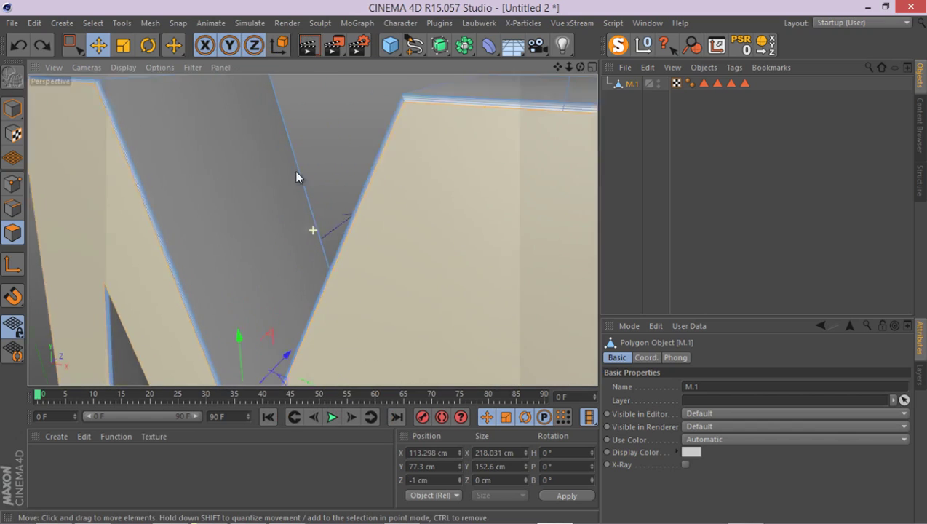
scroll(294, 186, "down", 5)
left_click_drag(298, 201, 360, 166, "alt")
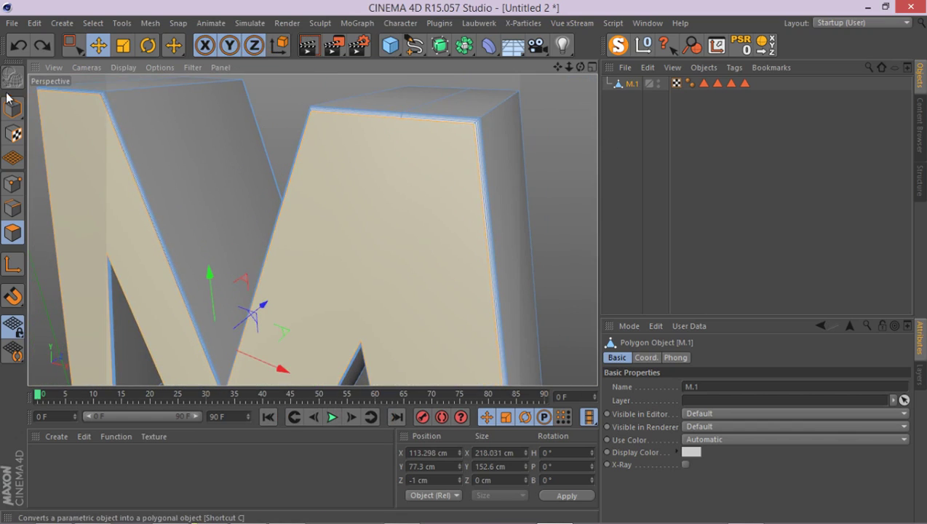
left_click(12, 106)
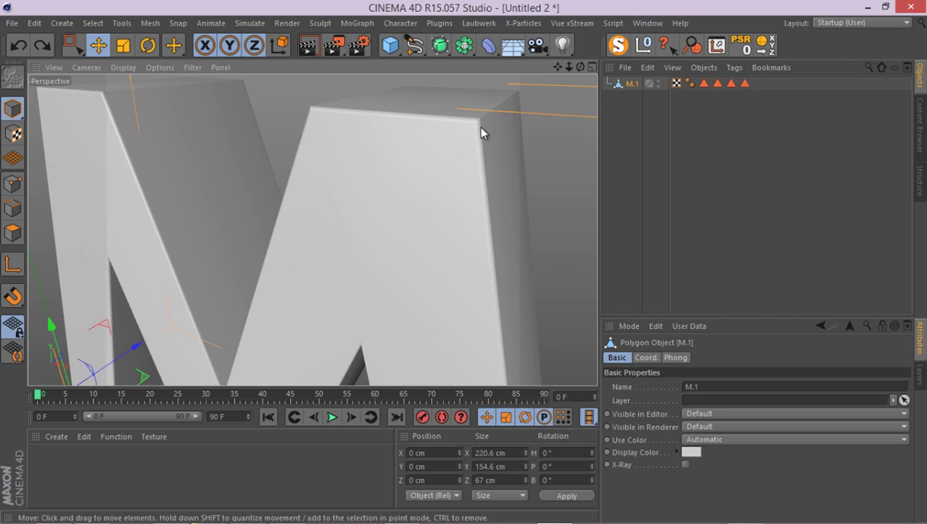
scroll(476, 132, "down", 5)
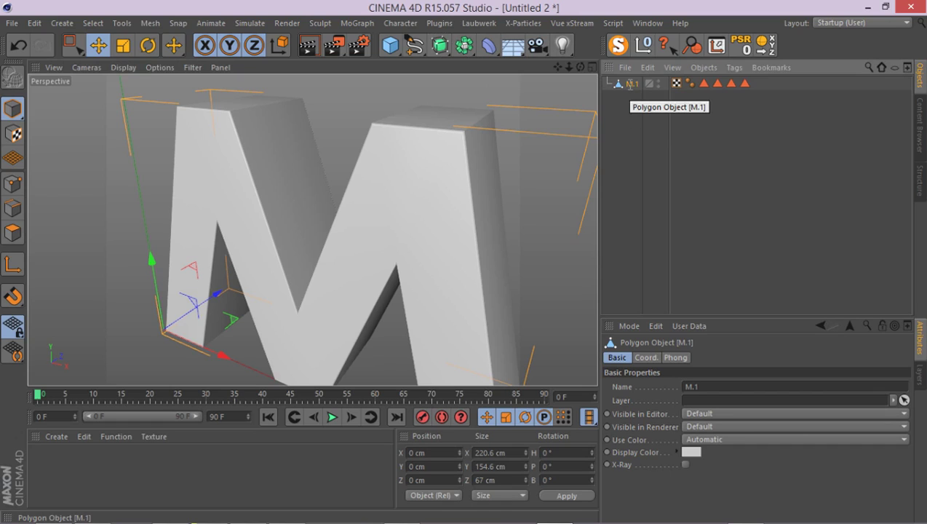
Launch the Xplode plugin from the Commander search.
key("shift+c")
type("XPlODE")
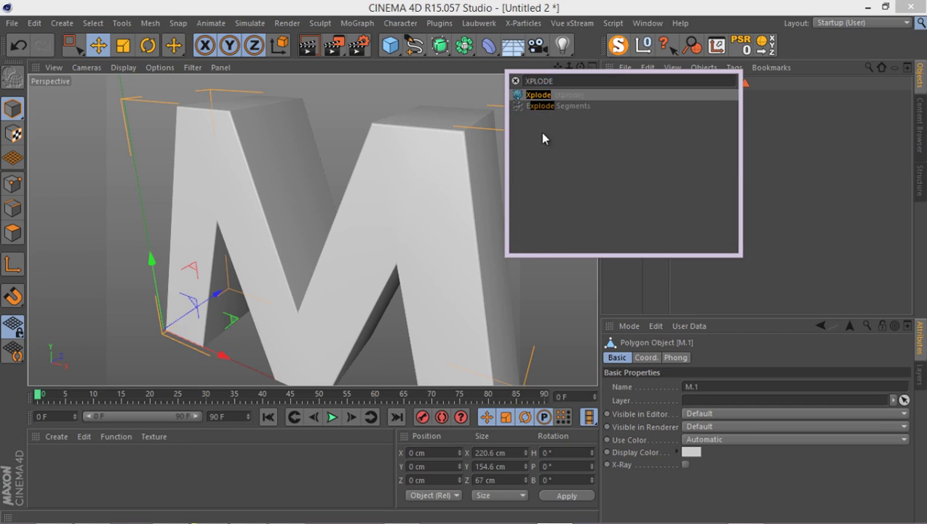
double_click(534, 96)
left_click_drag(611, 93, 465, 110)
Set Xplode to 500 parts, Add and Scatter to fracture the M, then close Xplode.
left_click(521, 180)
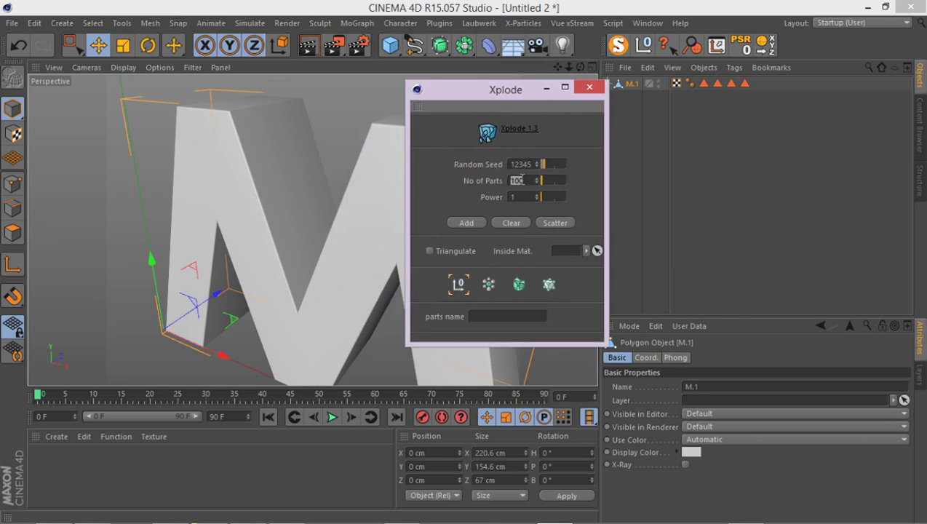
type("500")
left_click(465, 223)
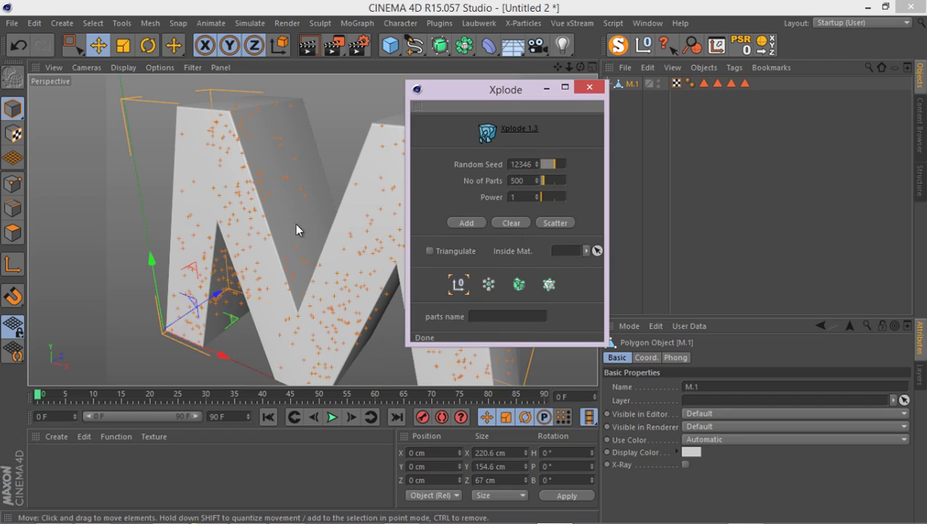
left_click(555, 223)
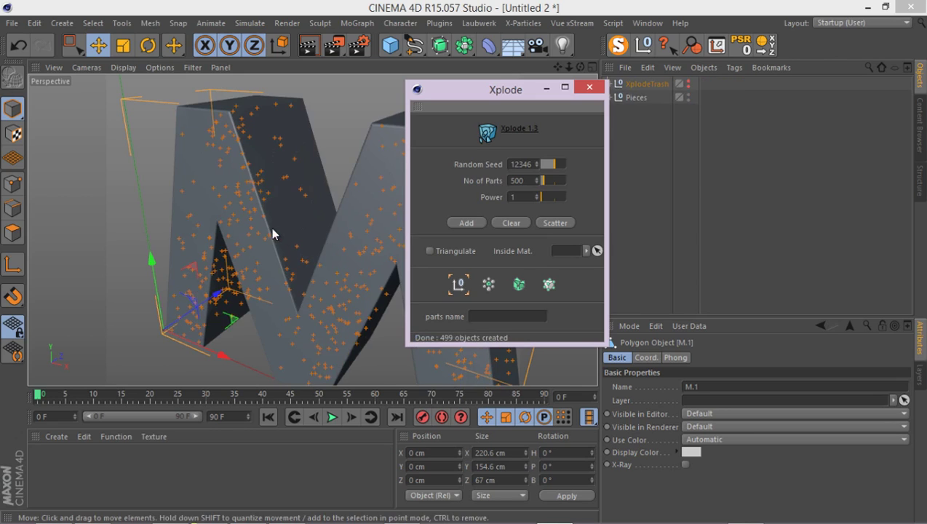
left_click_drag(490, 93, 596, 128)
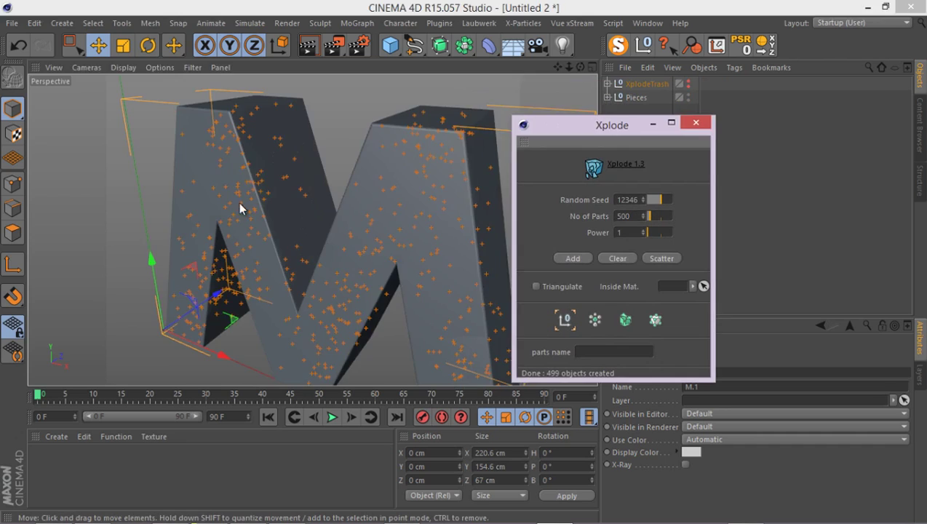
key("h")
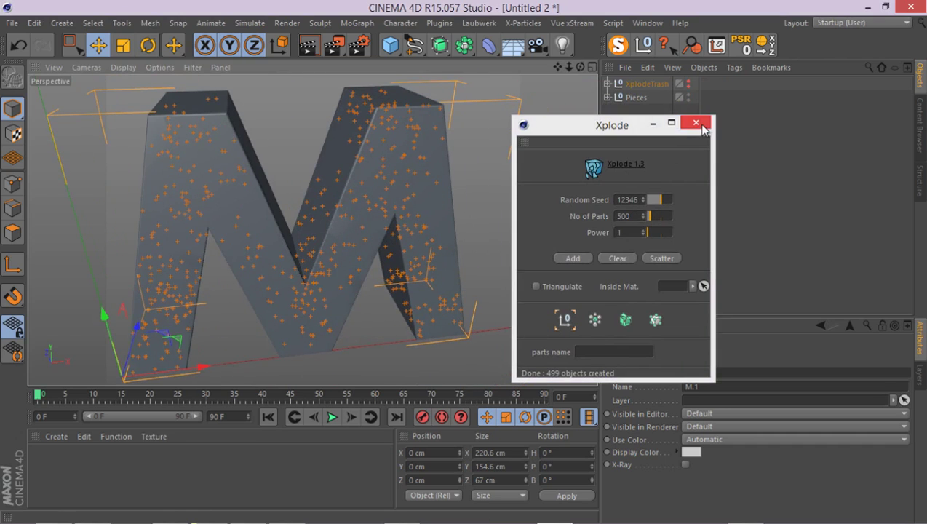
left_click(696, 122)
Expand Pieces and switch the viewport to Gouraud Shading (Lines) to show fragment edges.
left_click(607, 98)
key("n")
key("b")
mouse_move(227, 196)
left_mouse_down("alt")
mouse_move(320, 216)
mouse_move(364, 159)
mouse_move(486, 170)
mouse_move(472, 267)
mouse_move(531, 171)
mouse_move(195, 187)
mouse_move(284, 231)
mouse_move(602, 134)
left_mouse_up("alt")
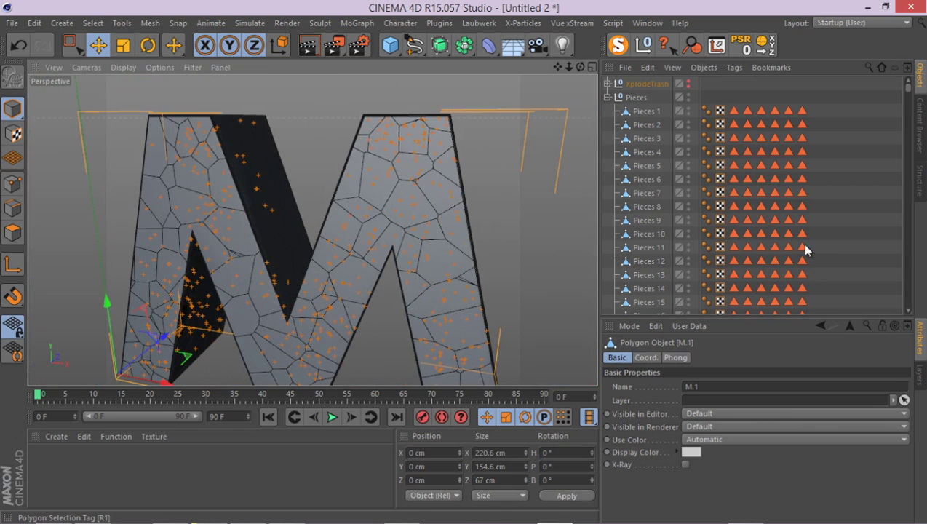
left_click_drag(431, 204, 325, 233, "alt")
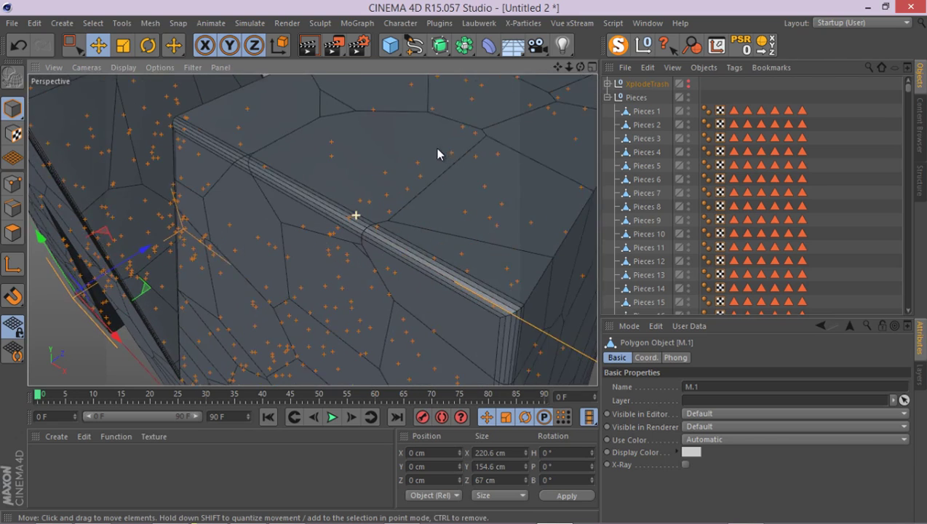
left_click_drag(436, 153, 411, 167, "alt")
Test-move the fragment Pieces 5 out of the M and undo to put it back.
left_click(646, 166)
left_click_drag(367, 199, 324, 275, "alt")
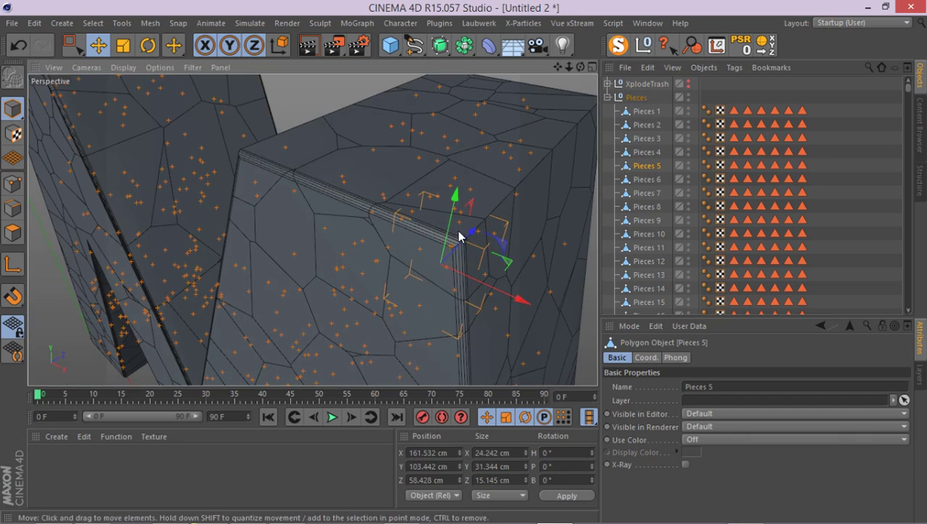
left_click_drag(459, 235, 463, 272)
key("ctrl+z")
scroll(477, 150, "down", 5)
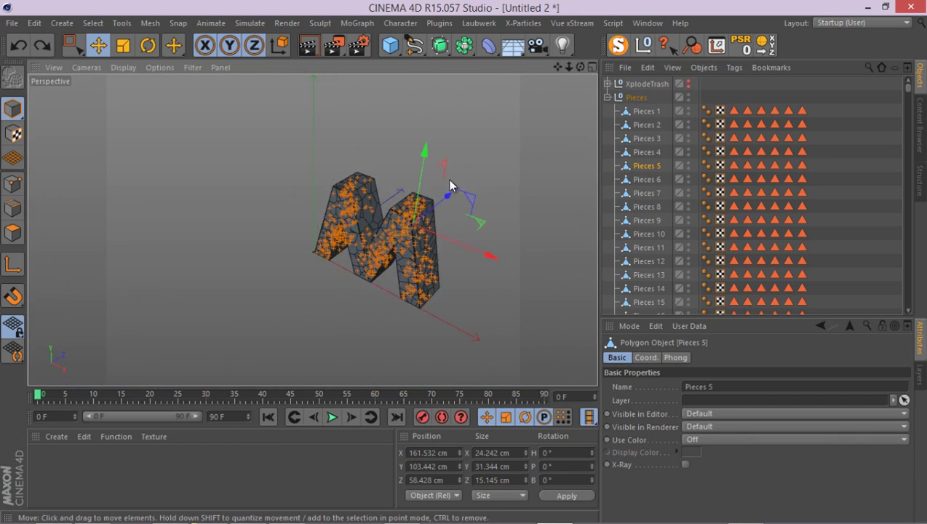
scroll(335, 203, "up", 5)
left_click_drag(368, 259, 480, 251)
scroll(430, 205, "up", 4)
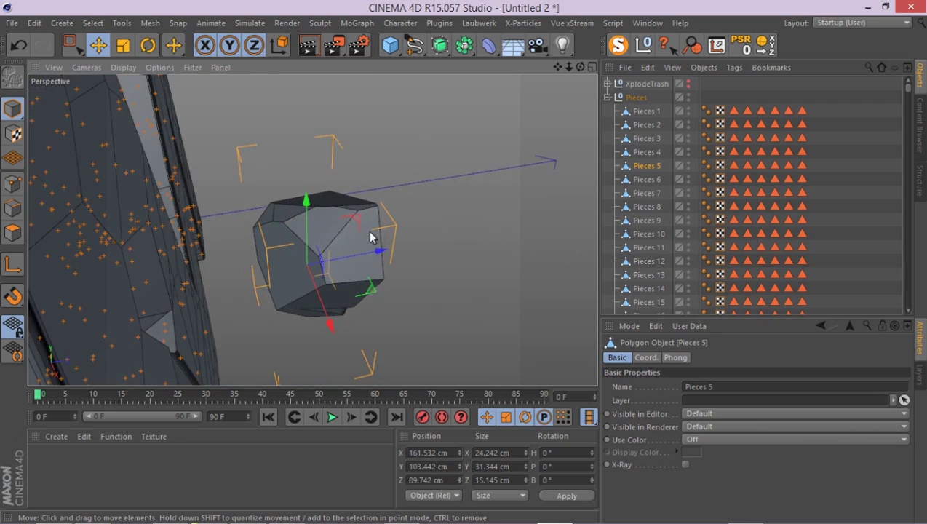
left_click_drag(357, 234, 275, 290, "alt")
key("ctrl+z")
scroll(321, 196, "down", 5)
left_click_drag(321, 197, 419, 155, "alt")
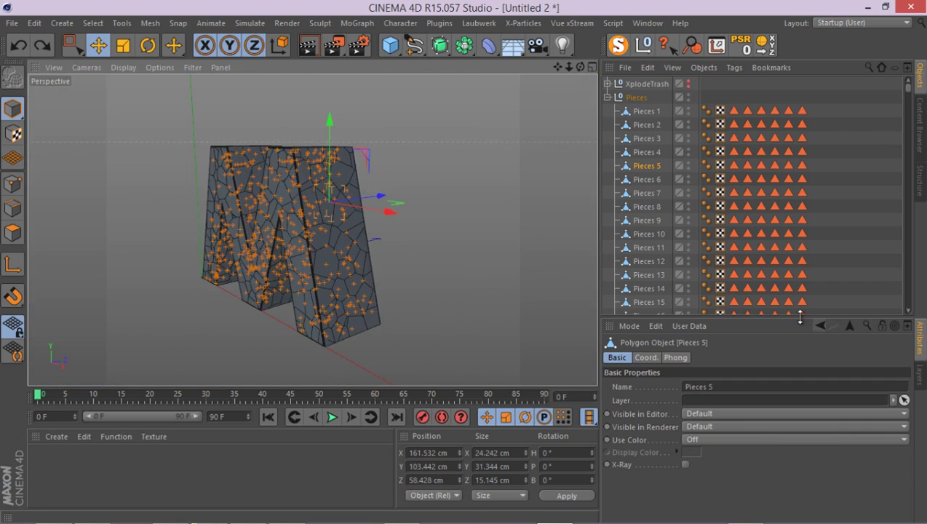
Collapse the groups and move XplodeTrash below Pieces in the object list.
left_click_drag(800, 317, 773, 429)
left_click(608, 97)
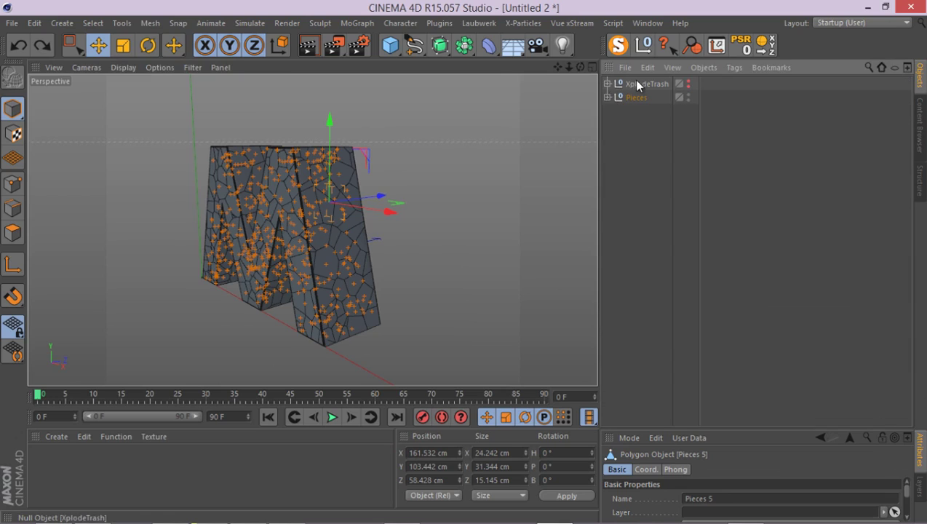
left_click(640, 83)
left_click(608, 83)
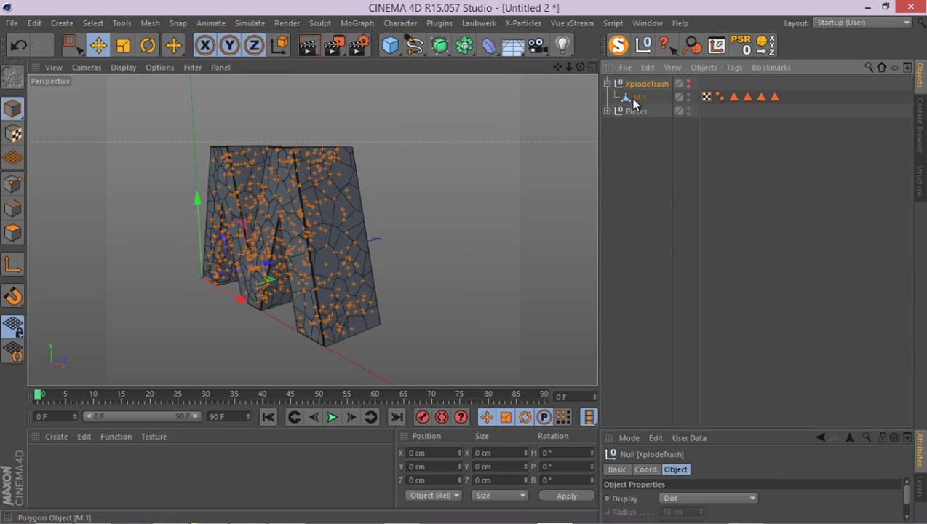
left_click(635, 98)
left_click_drag(635, 99, 651, 80)
left_click_drag(648, 146, 641, 125)
left_click(613, 86)
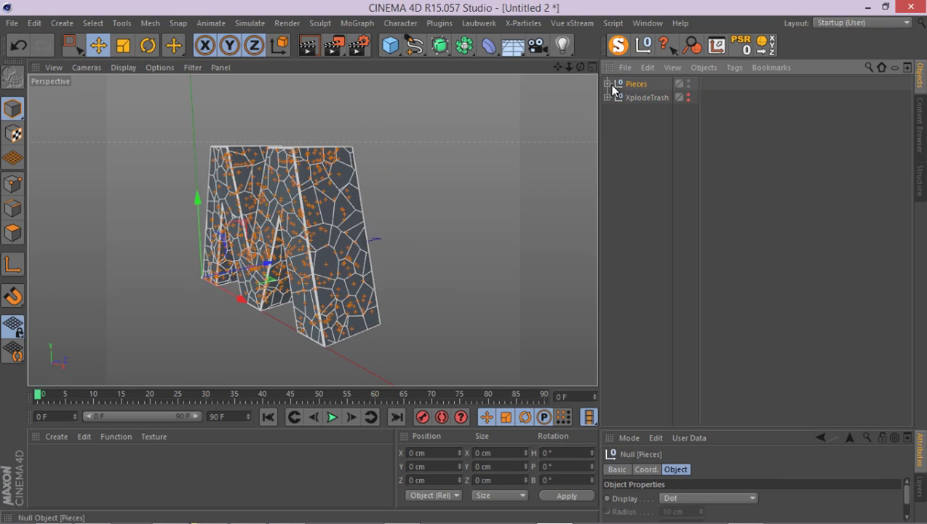
Add a MoGraph Fracture object to the scene.
left_click(357, 22)
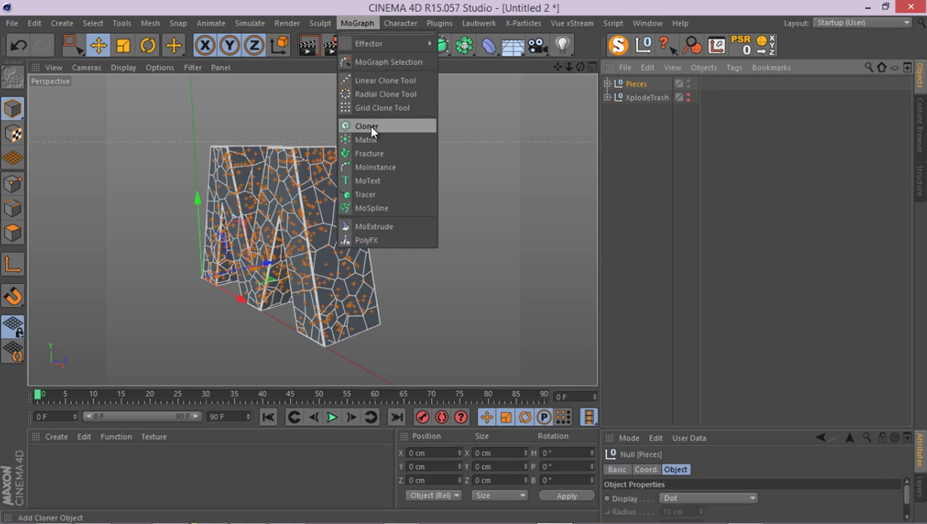
left_click(362, 155)
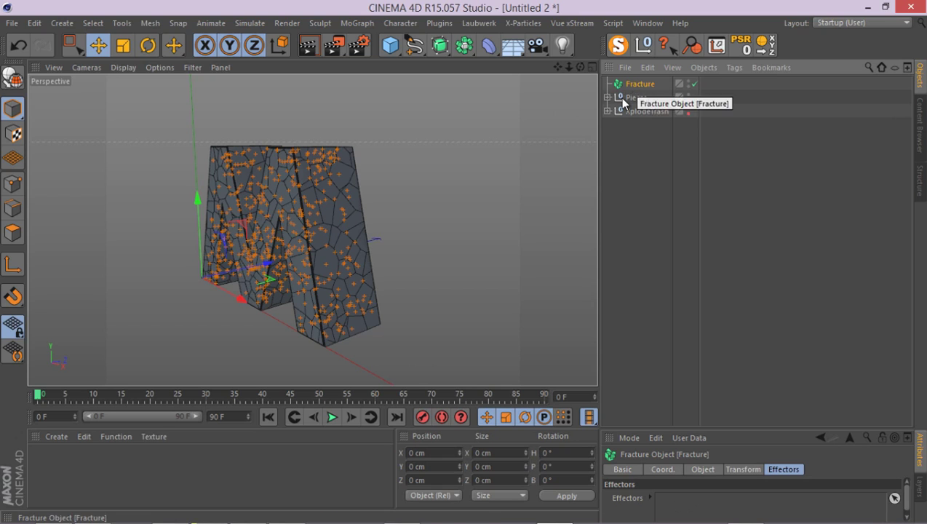
left_click_drag(333, 189, 473, 199, "alt")
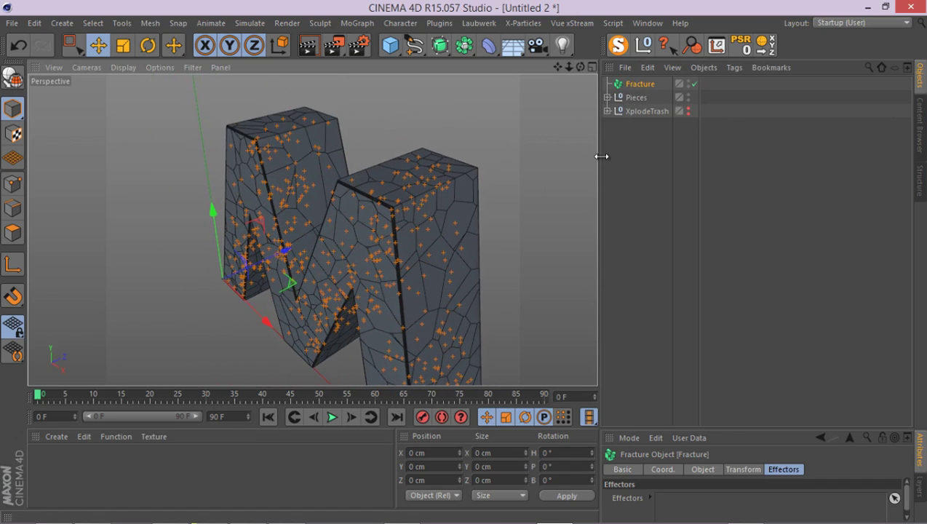
Select fragments Pieces 1 through 499 and place them under Fracture.
left_click(607, 97)
left_click(642, 110)
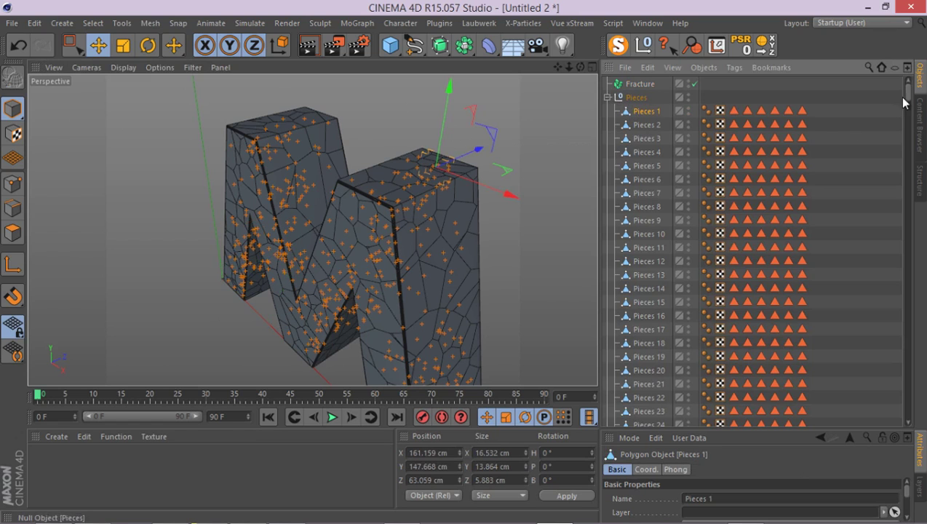
left_click_drag(910, 102, 907, 441)
left_click(645, 404, "shift")
scroll(665, 218, "up", 5)
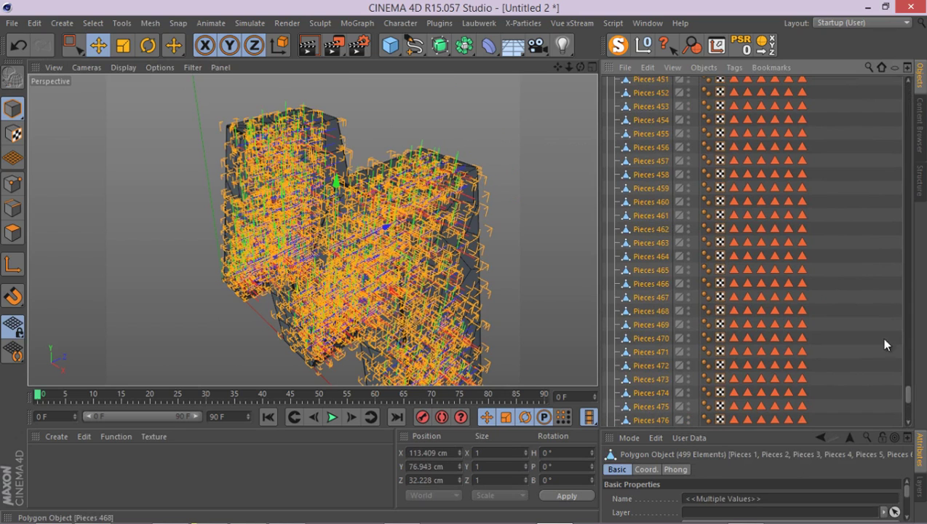
left_click_drag(906, 393, 906, 91)
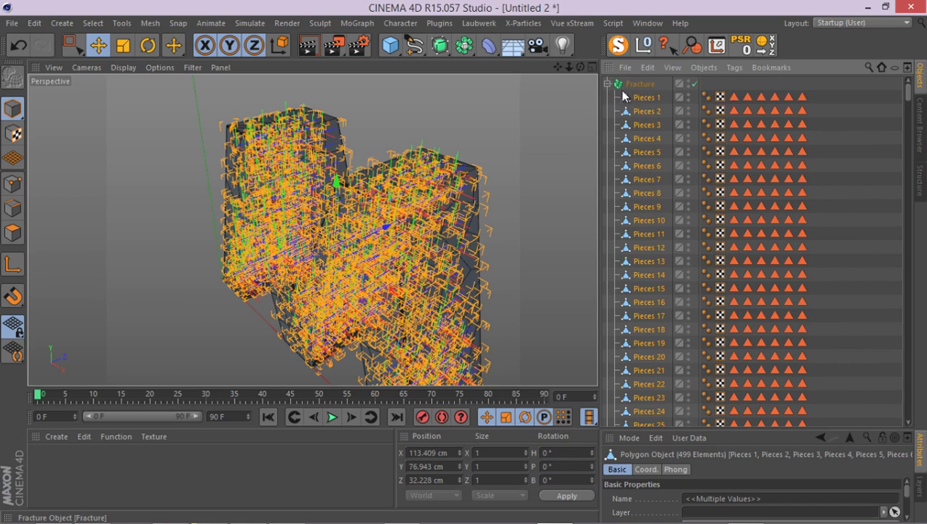
Delete the now-empty Pieces null.
left_click(608, 96)
left_click(627, 99)
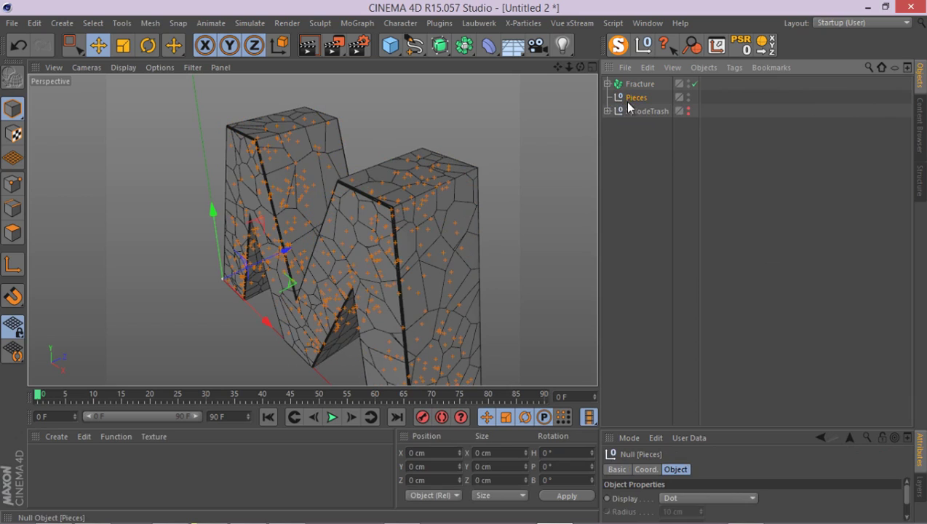
key("Delete")
left_click_drag(260, 191, 583, 101, "alt")
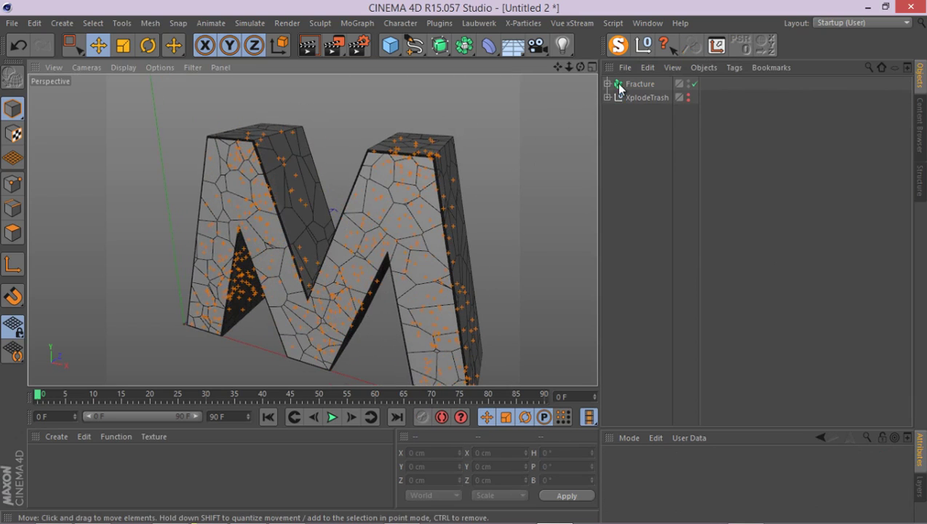
left_click(607, 85)
left_click(630, 97)
key("Down")
key("Down")
key("Down")
key("Down")
key("Down")
key("Down")
key("Down")
key("Down")
key("Down")
left_click(607, 84)
left_click(640, 84)
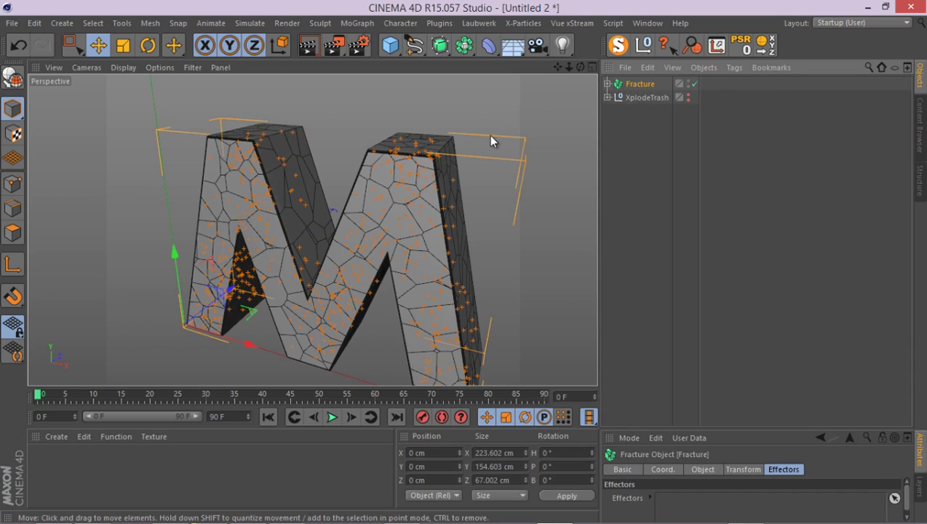
right_click(646, 85)
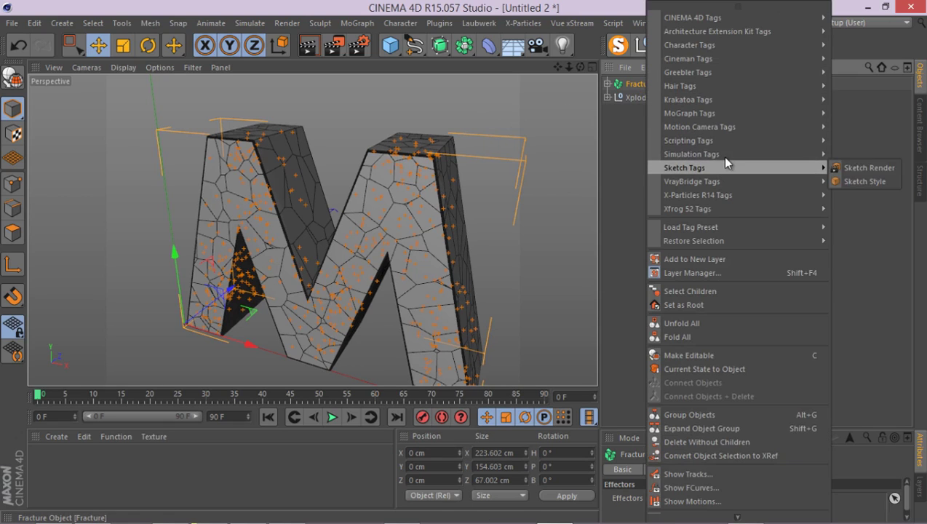
mouse_move(724, 155)
left_click(836, 90)
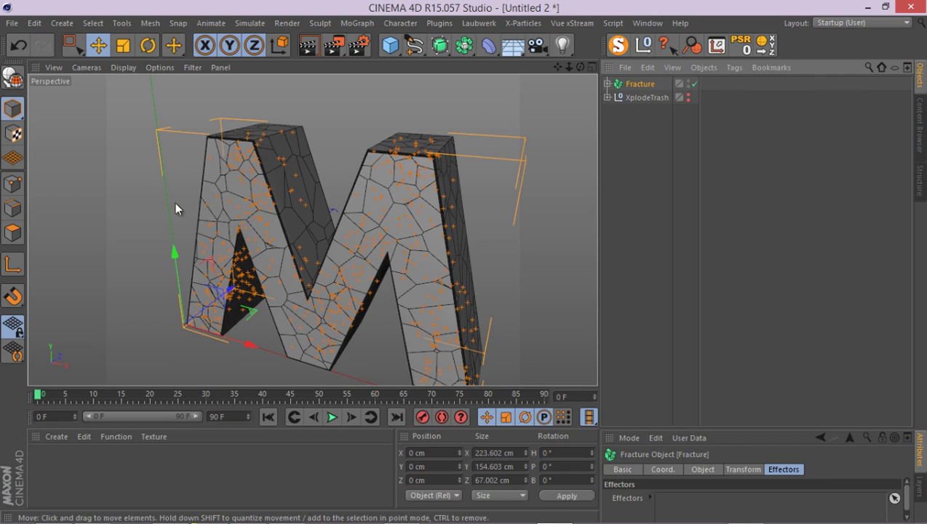
left_click_drag(156, 231, 313, 207, "alt")
scroll(313, 208, "up", 10)
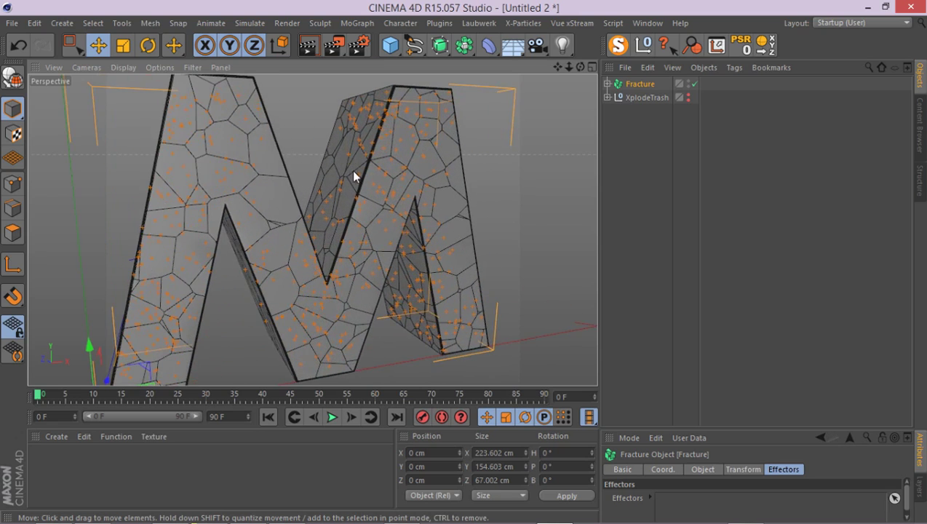
scroll(373, 175, "down", 6)
left_click_drag(310, 207, 407, 208, "alt")
Add a Random effector to the M's fracture pieces.
left_click(357, 22)
mouse_move(366, 44)
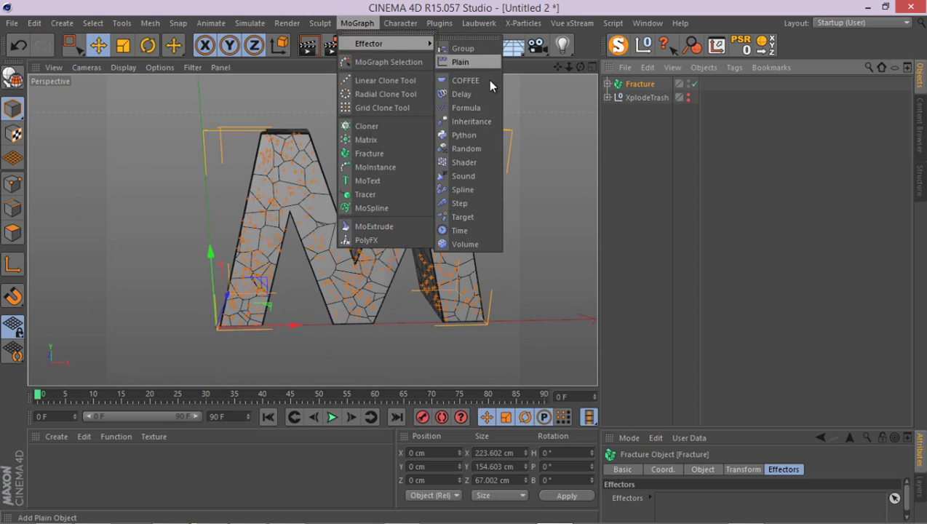
left_click(473, 149)
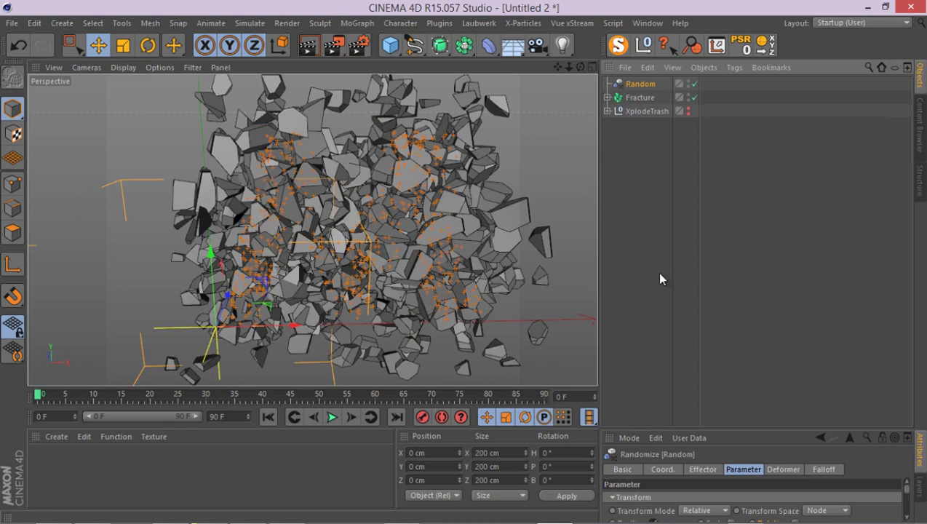
left_click_drag(762, 428, 761, 191)
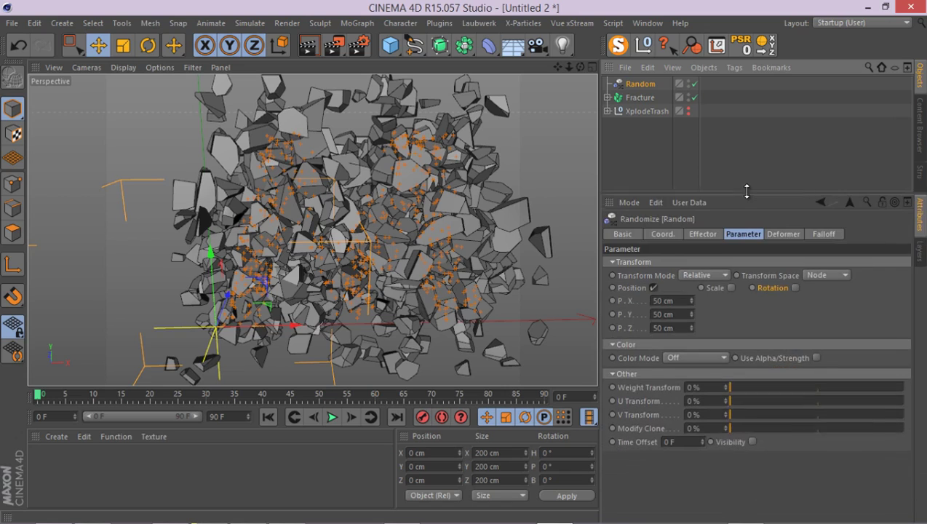
Disable the Random effector's position and set random rotation H 200°, P 300°, B 150°.
left_click(653, 285)
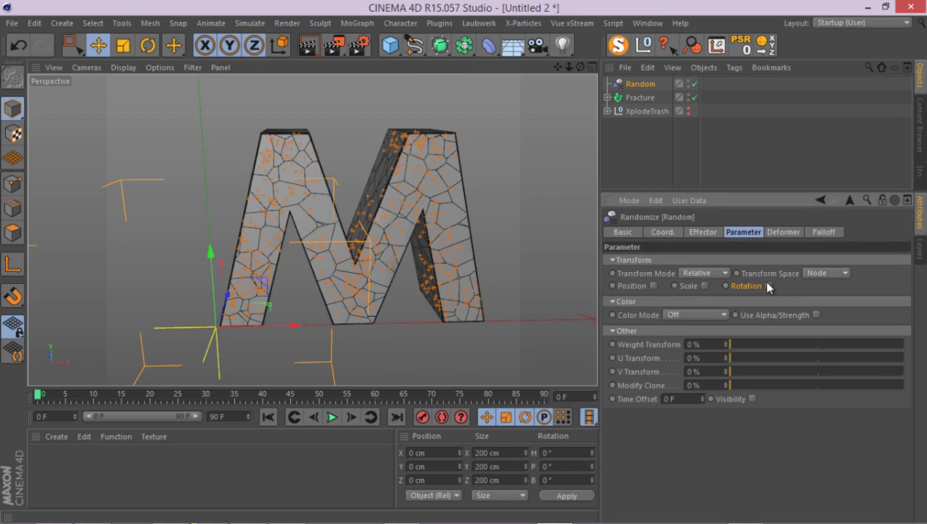
left_click(768, 286)
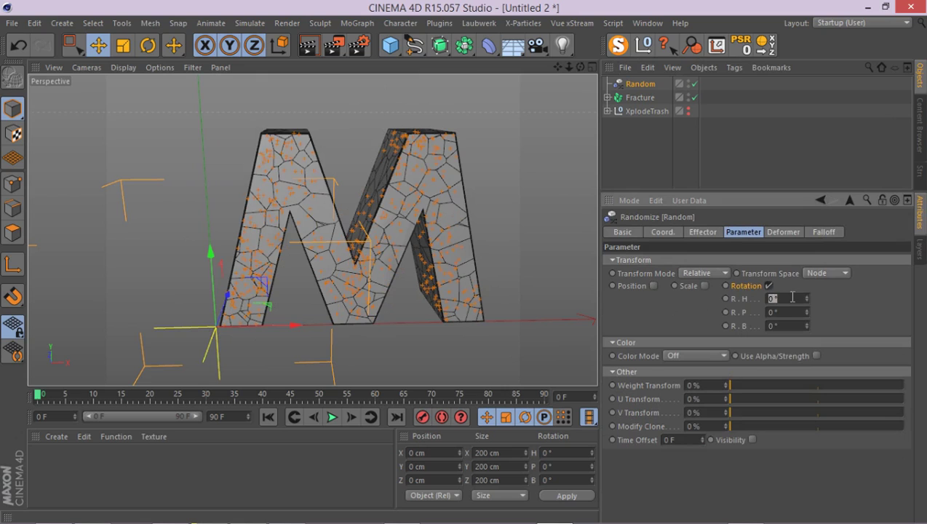
type("200")
key("Return")
left_click(782, 325)
type("150")
key("Return")
left_click(785, 311)
type("300")
key("Return")
scroll(418, 182, "up", 5)
Set the Random effector's falloff shape to Linear with -X orientation.
left_click(822, 232)
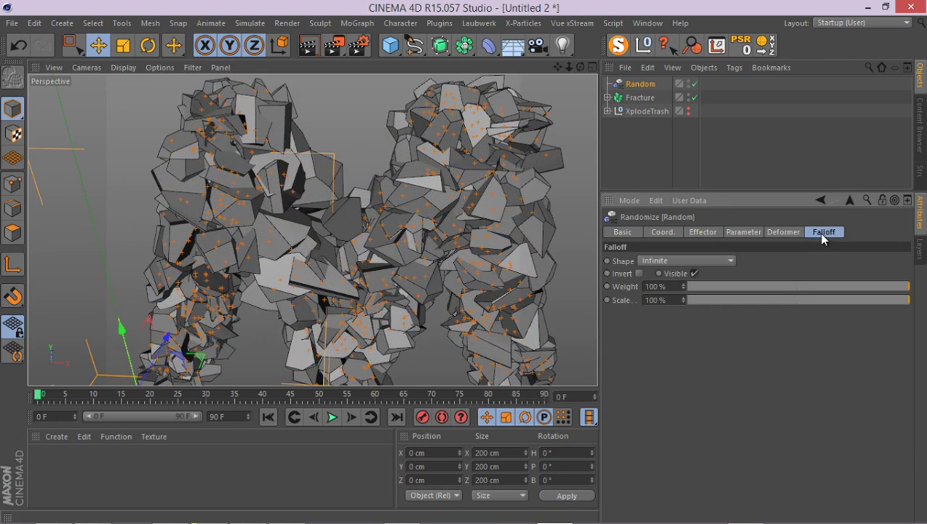
left_click(725, 261)
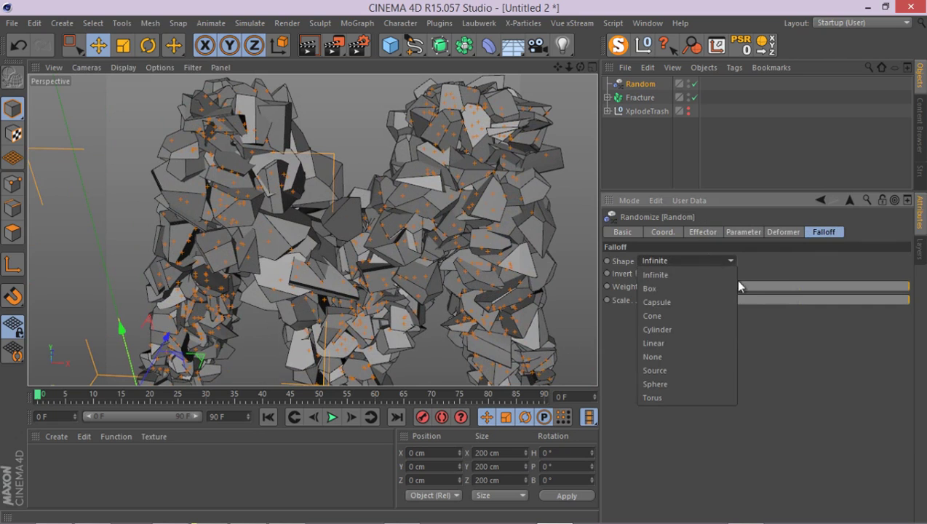
left_click(720, 343)
scroll(346, 294, "down", 4)
left_click_drag(347, 295, 342, 194, "alt")
left_click(672, 341)
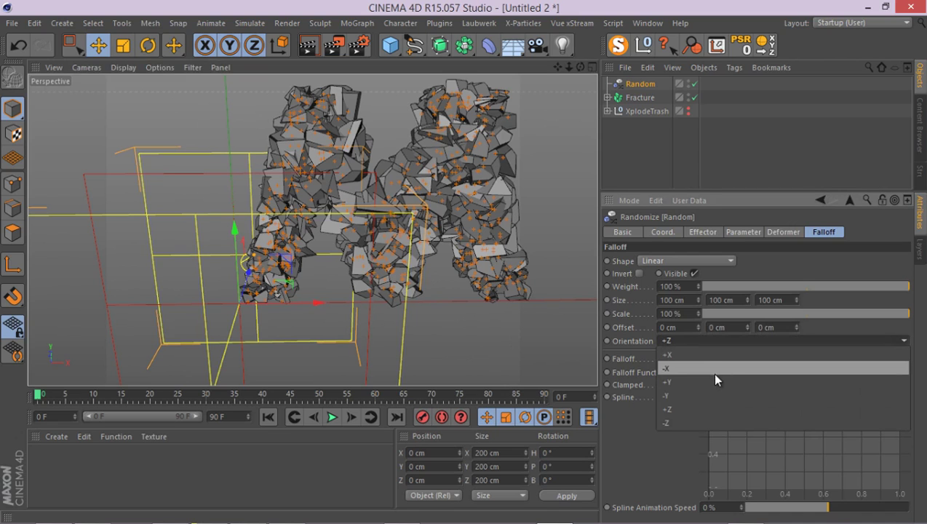
left_click(699, 369)
left_click_drag(324, 257, 352, 182, "alt")
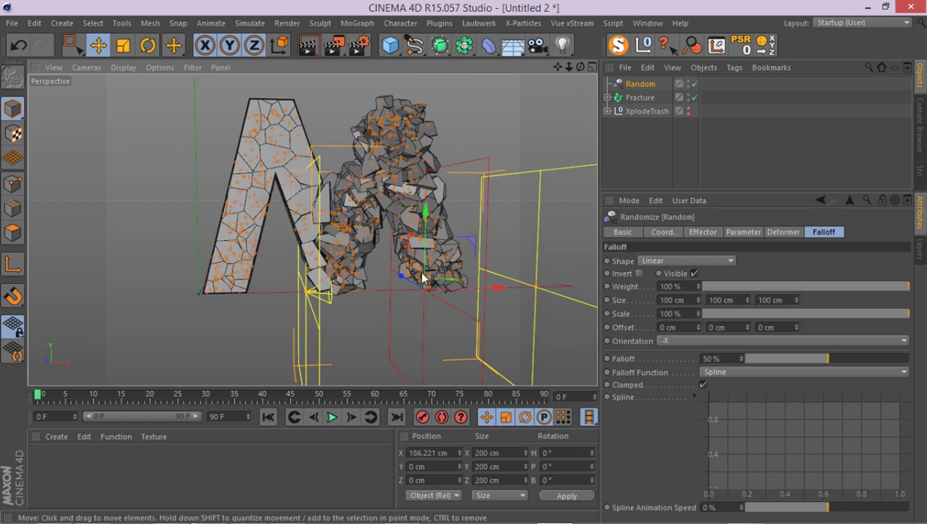
Keyframe the effector's X position left of the M at frame 0 and past its right at frame 90.
left_click(664, 232)
left_click_drag(490, 288, 212, 298)
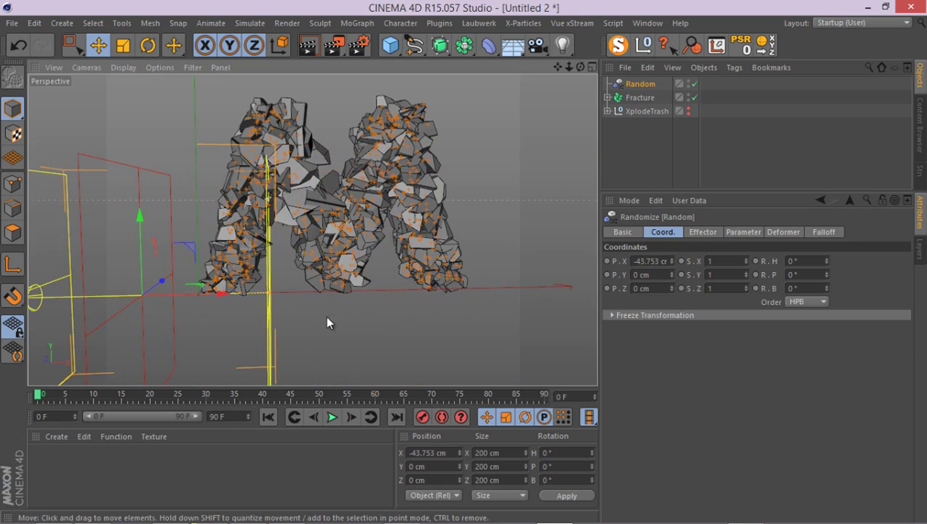
left_click(608, 260)
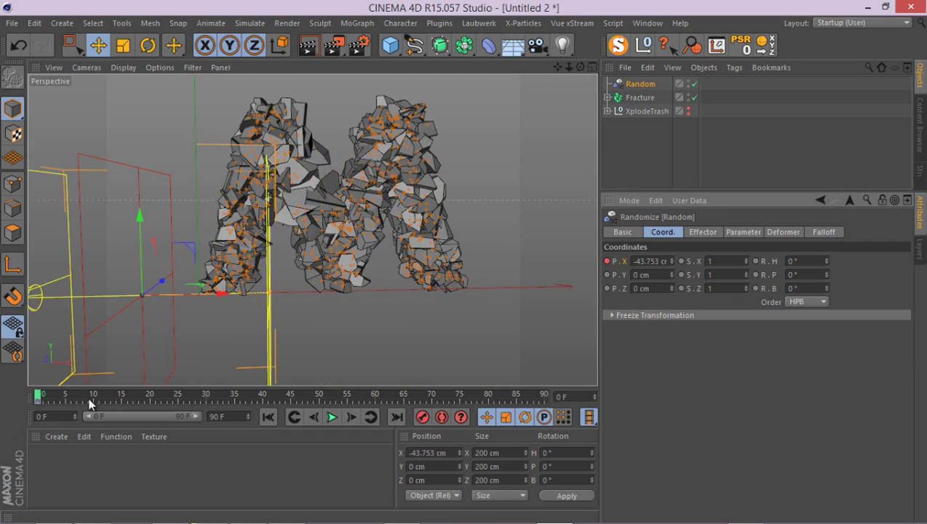
left_click_drag(75, 389, 421, 397)
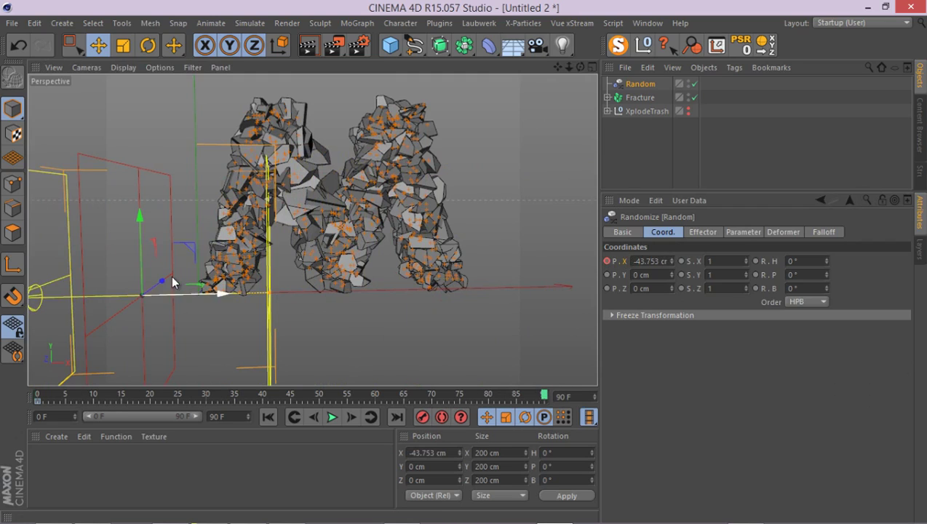
mouse_move(209, 292)
left_mouse_down()
mouse_move(567, 311)
mouse_move(463, 263)
mouse_move(211, 297)
left_mouse_up()
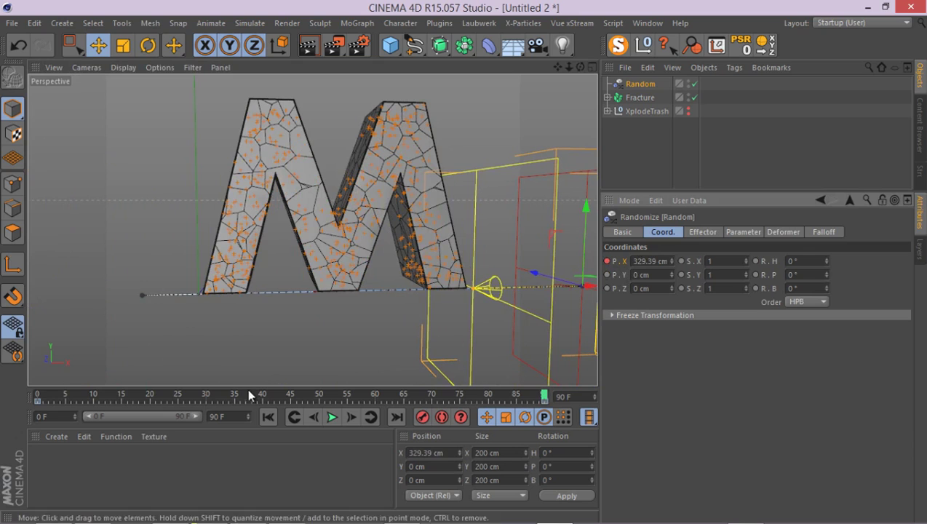
Rewind and play the animation to check the effector's sweep.
left_click(267, 416)
left_click(331, 418)
left_click(331, 417)
Add a Delay effector to the Fracture object.
scroll(365, 178, "up", 5)
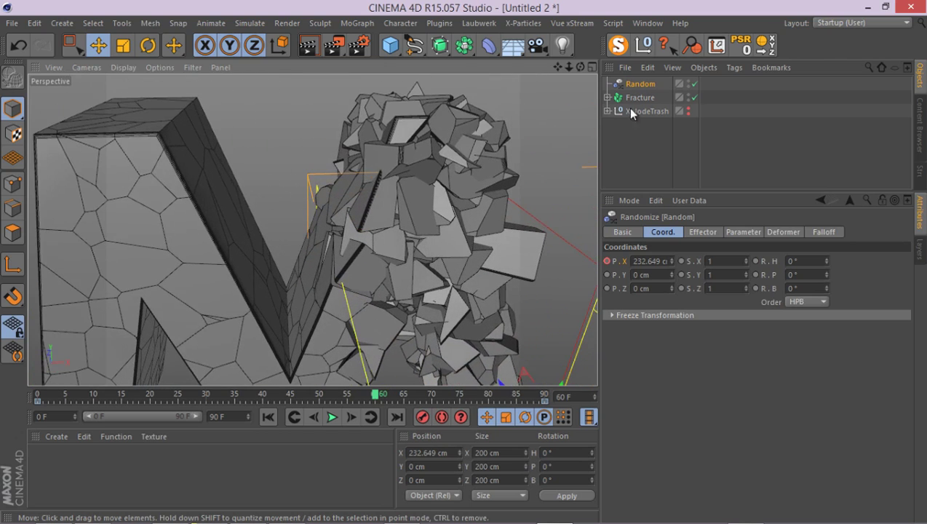
left_click(638, 99)
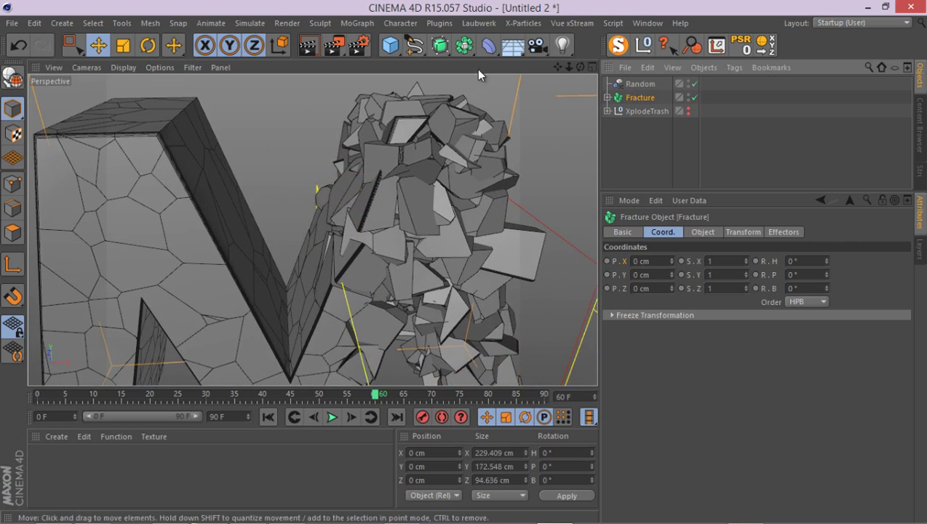
left_click(357, 23)
mouse_move(386, 44)
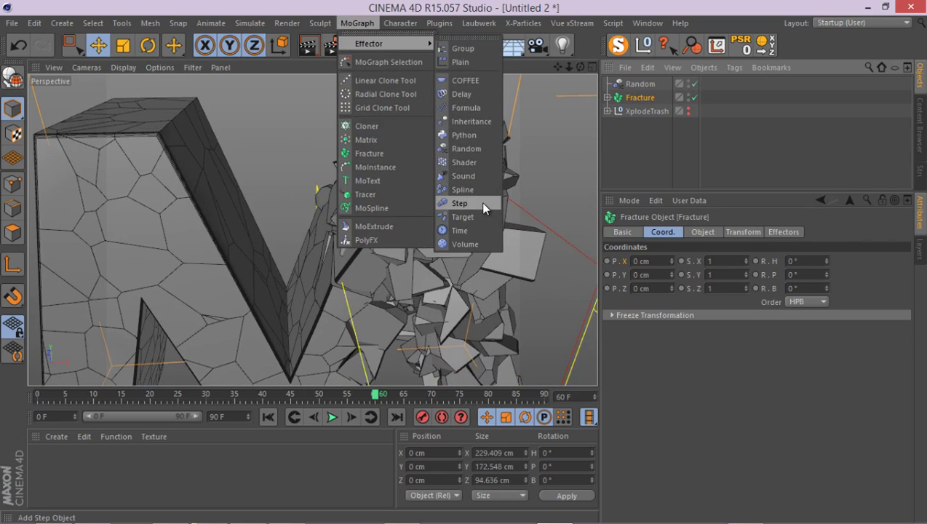
left_click(470, 93)
Set the Delay effector to Spring mode at 95% strength.
left_click(819, 233)
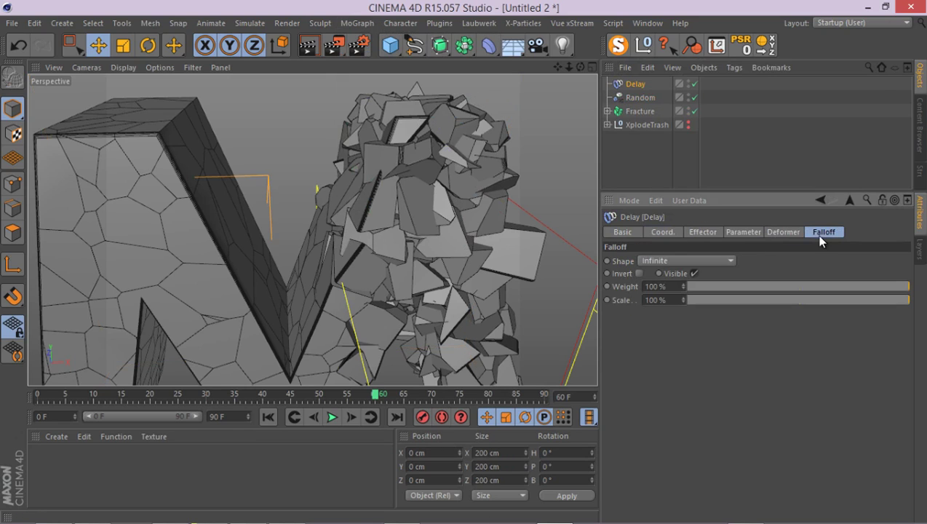
left_click(742, 233)
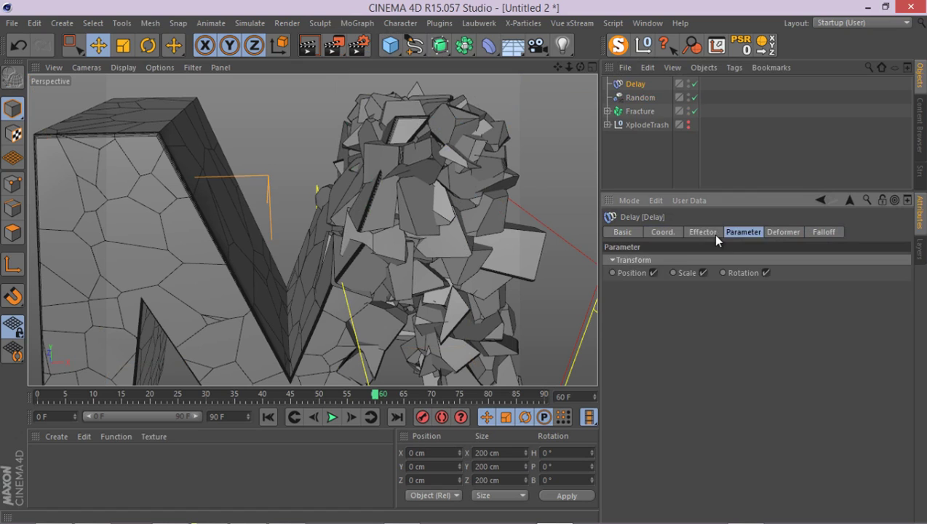
left_click(711, 234)
left_click_drag(801, 261, 847, 261)
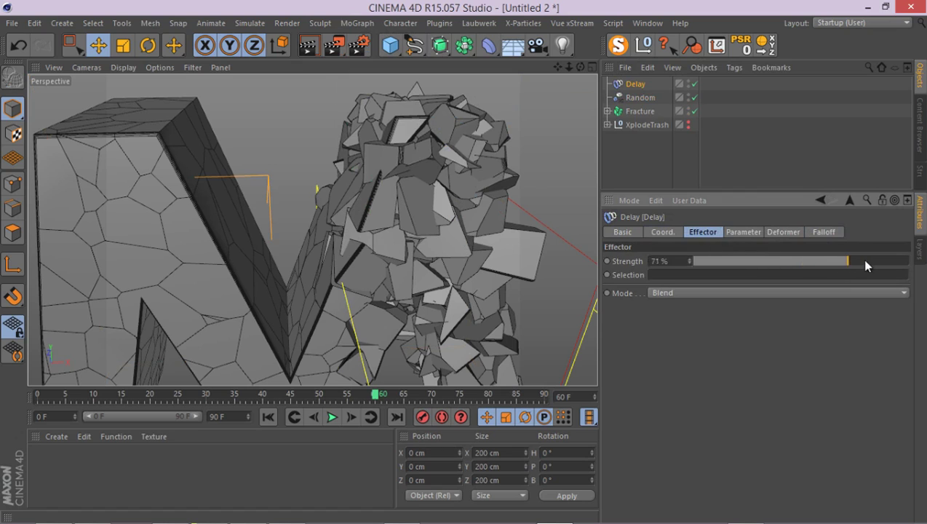
left_click(691, 293)
left_click(695, 335)
scroll(323, 240, "down", 3)
left_click_drag(317, 243, 292, 375, "alt")
Preview the spring delay, extending the animation range to 200 frames.
left_click(268, 416)
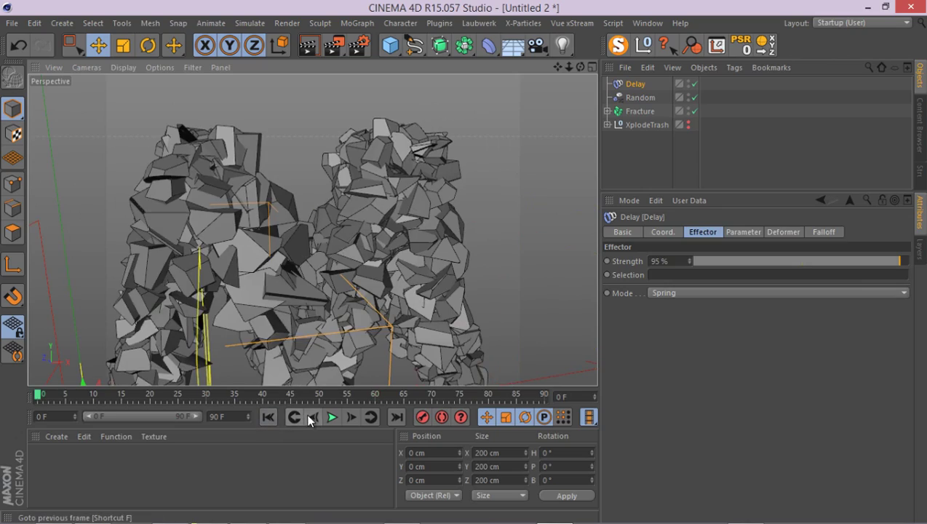
left_click(328, 417)
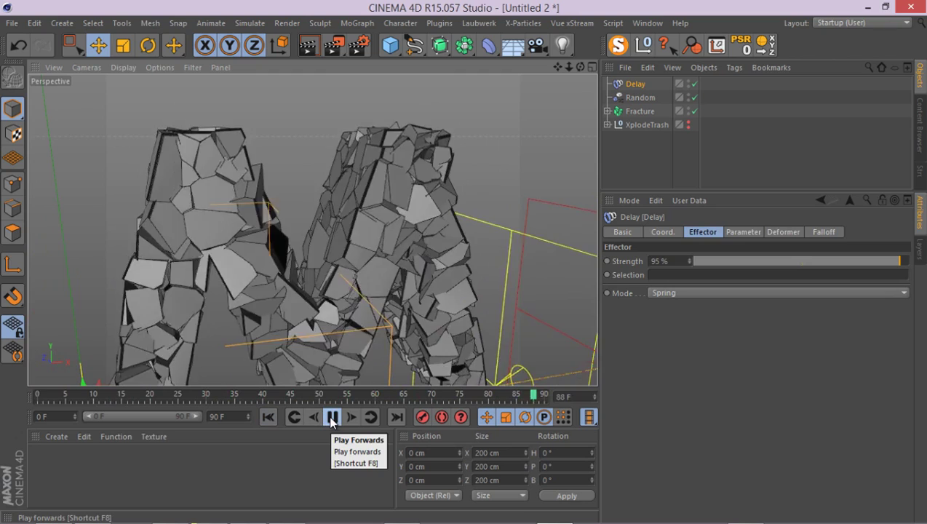
left_click(331, 416)
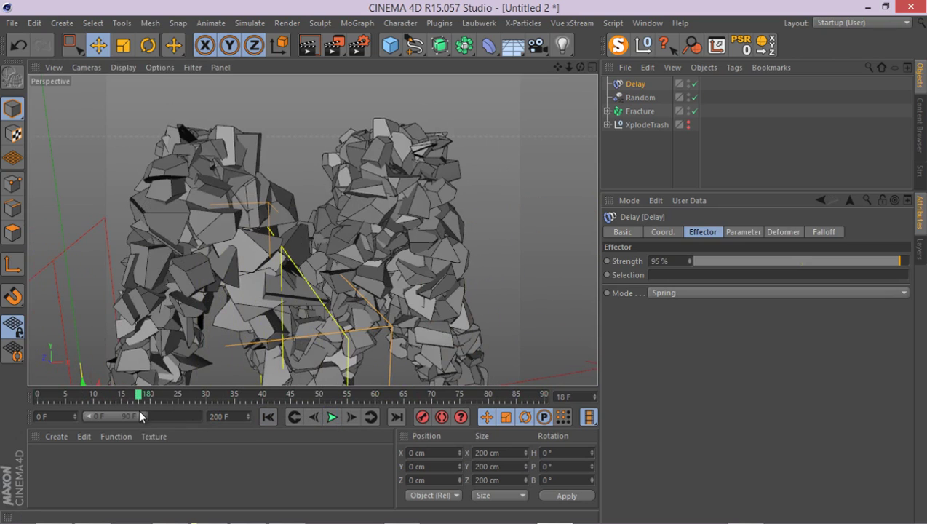
left_click_drag(141, 416, 198, 416)
left_click(268, 416)
left_click(331, 417)
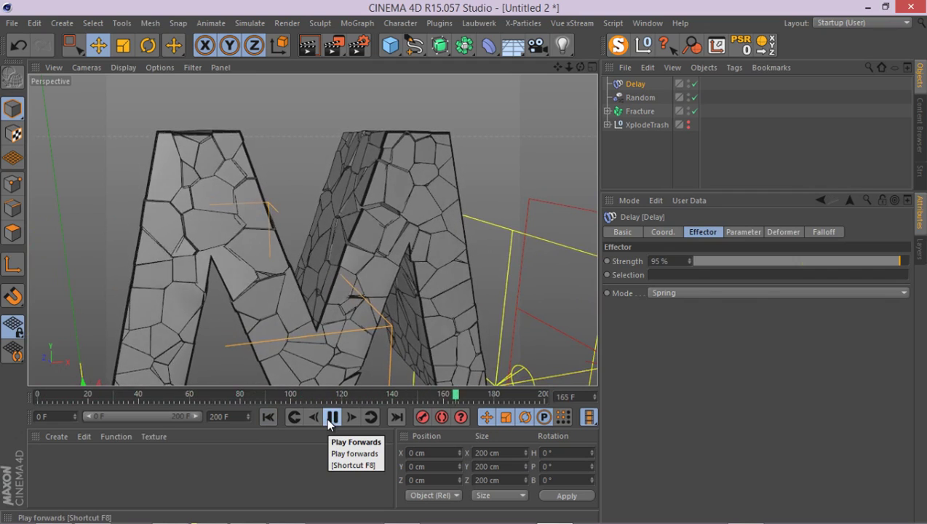
left_click(331, 417)
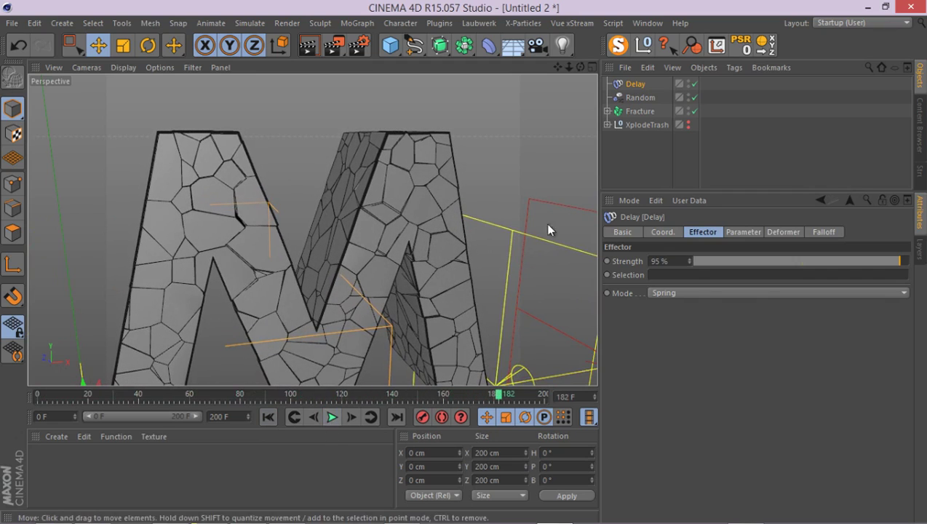
Disable the Delay effector and set the animation end back to 90 frames.
left_click(694, 84)
left_click_drag(343, 273, 313, 342, "alt")
left_click(226, 416)
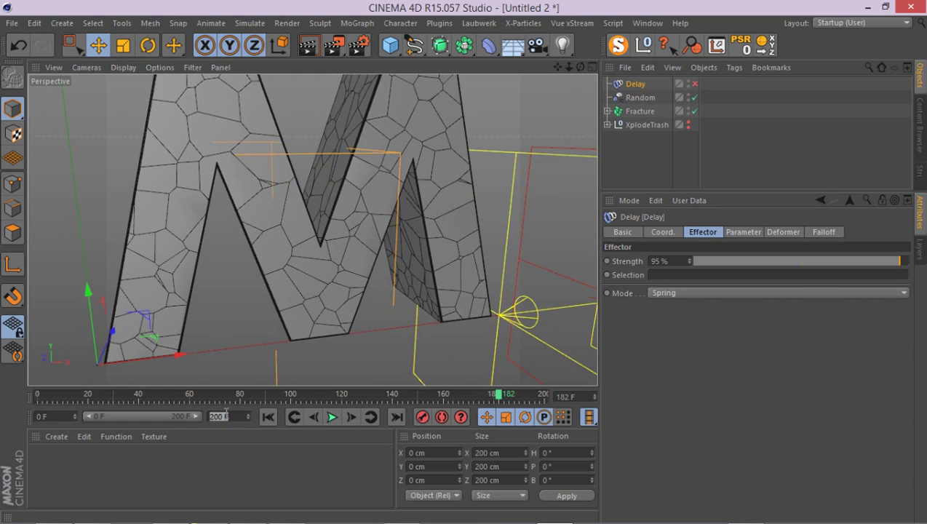
type("90")
key("Return")
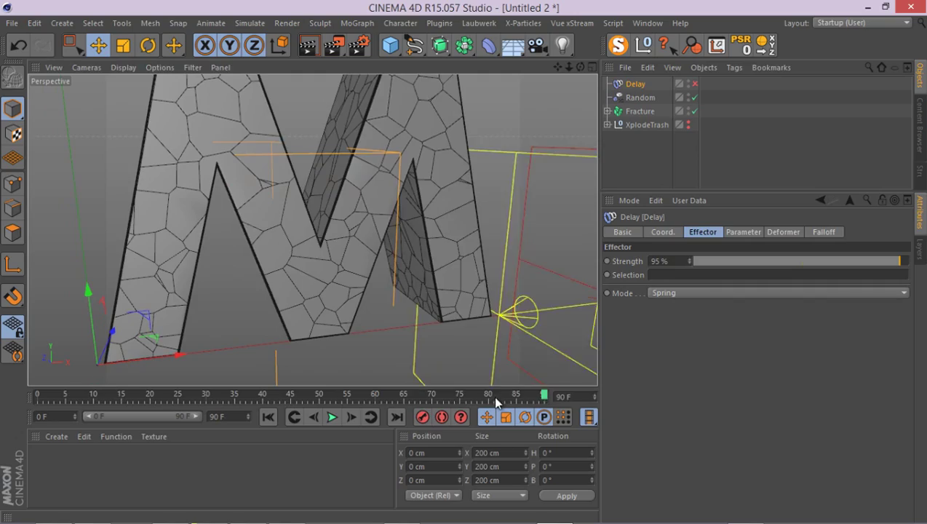
left_click_drag(493, 401, 314, 417)
left_click_drag(285, 223, 507, 156, "alt")
Select Fracture and browse the MoGraph and Simulation menus without adding anything.
left_click(630, 111)
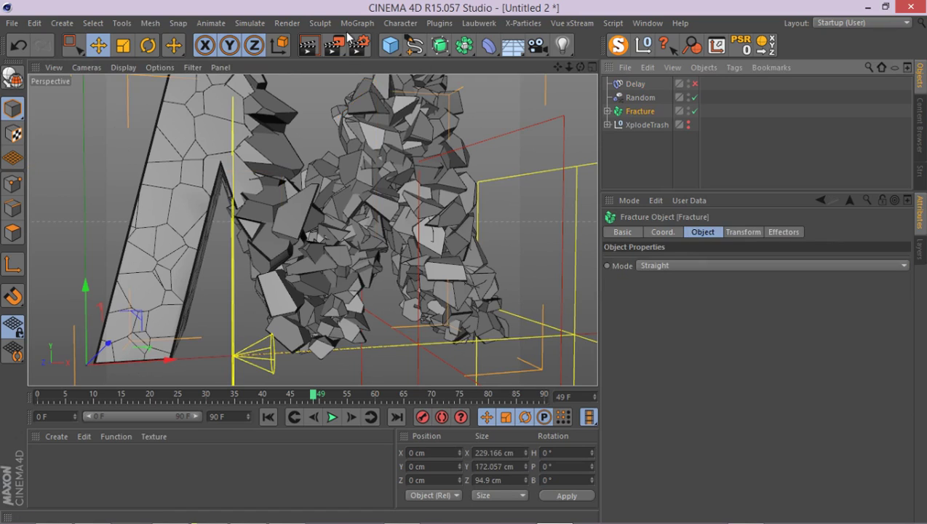
left_click(356, 23)
mouse_move(428, 45)
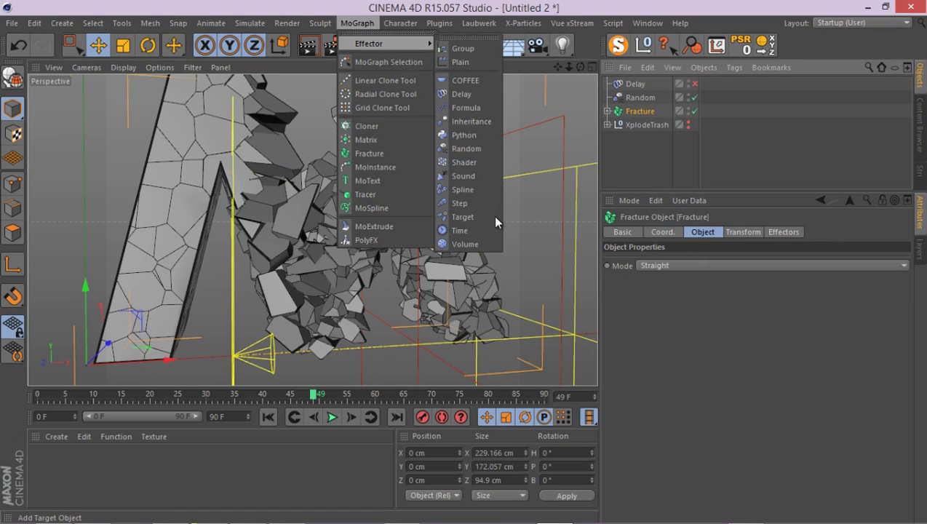
left_click(639, 115)
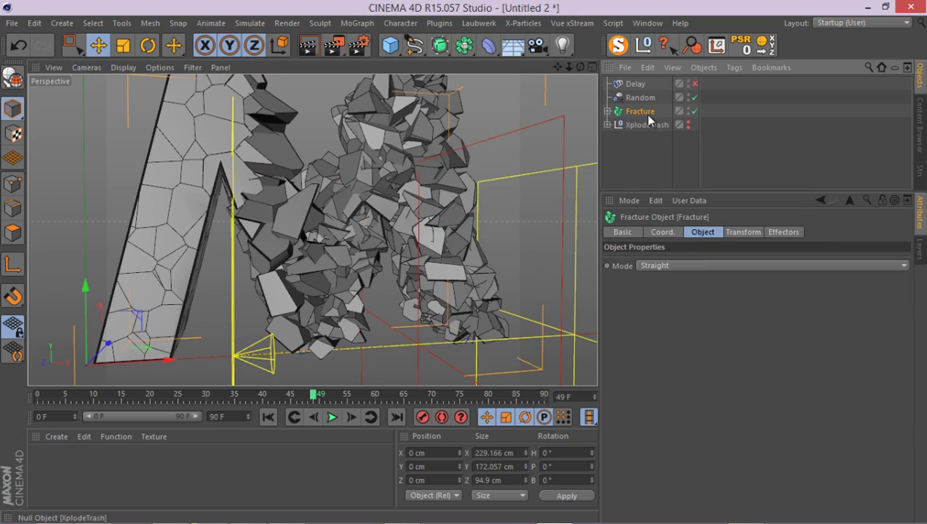
left_click(254, 24)
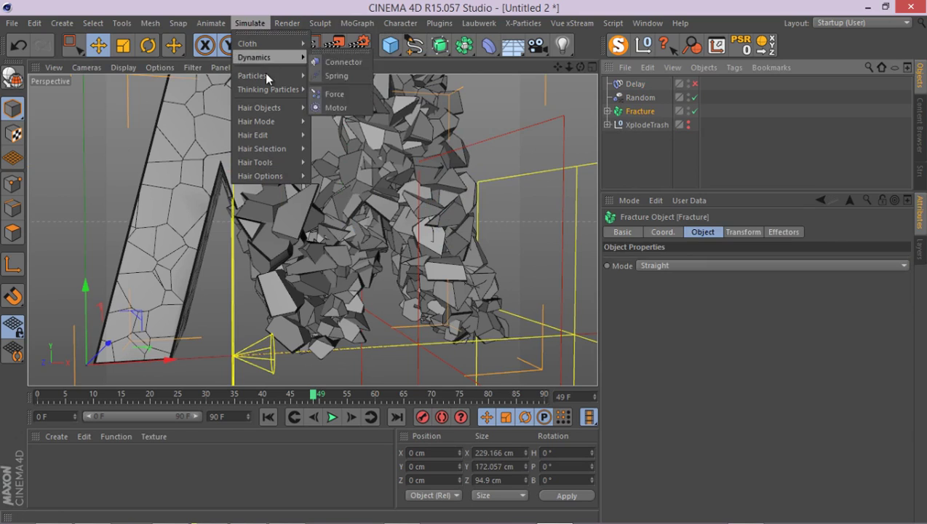
mouse_move(267, 76)
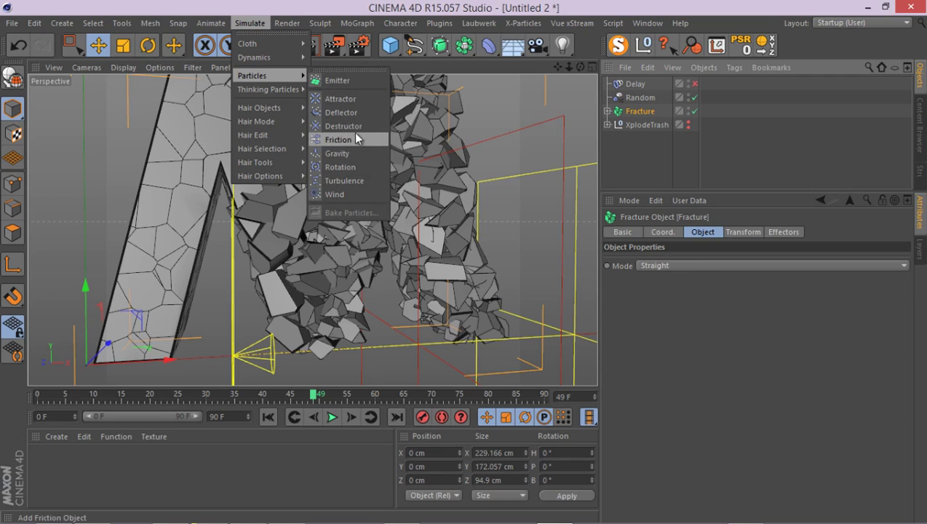
left_click(644, 113)
Add a Rigid Body dynamics tag to the Fracture object.
right_click(643, 111)
mouse_move(735, 169)
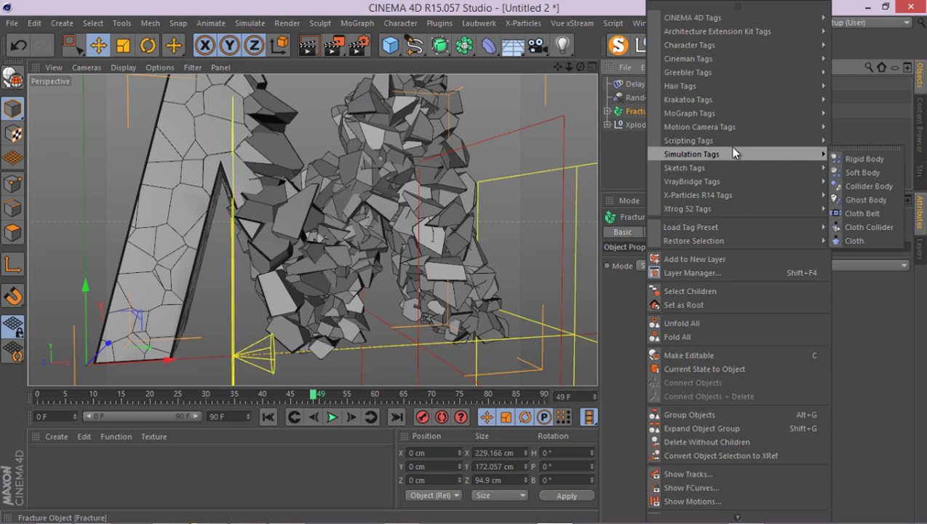
left_click(876, 162)
left_click_drag(466, 200, 389, 233, "alt")
left_click(251, 23)
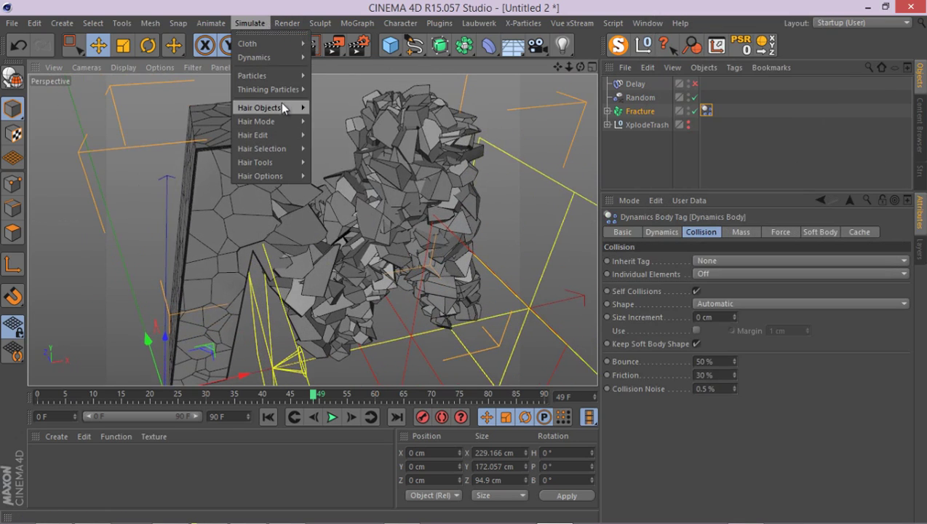
left_click(706, 111)
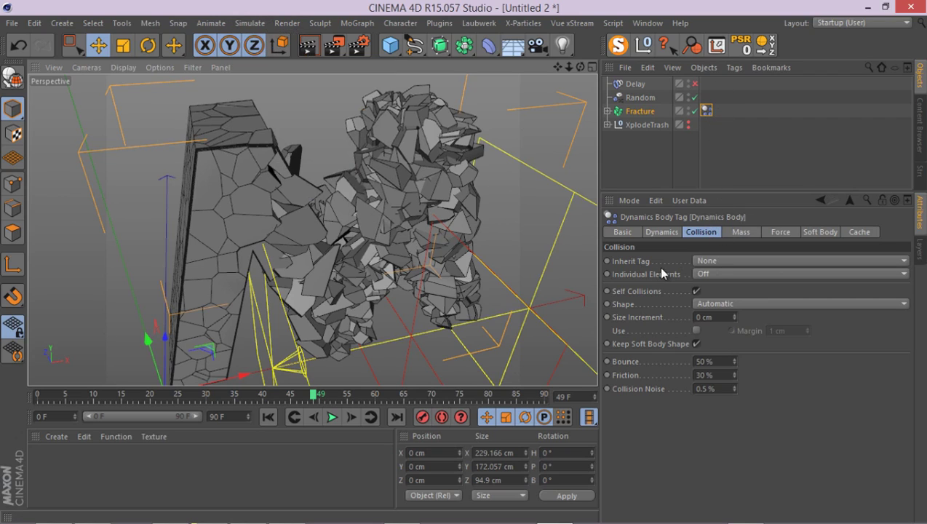
Leave Individual Elements Off and delete the Dynamics Body tag from Fracture.
left_click(713, 276)
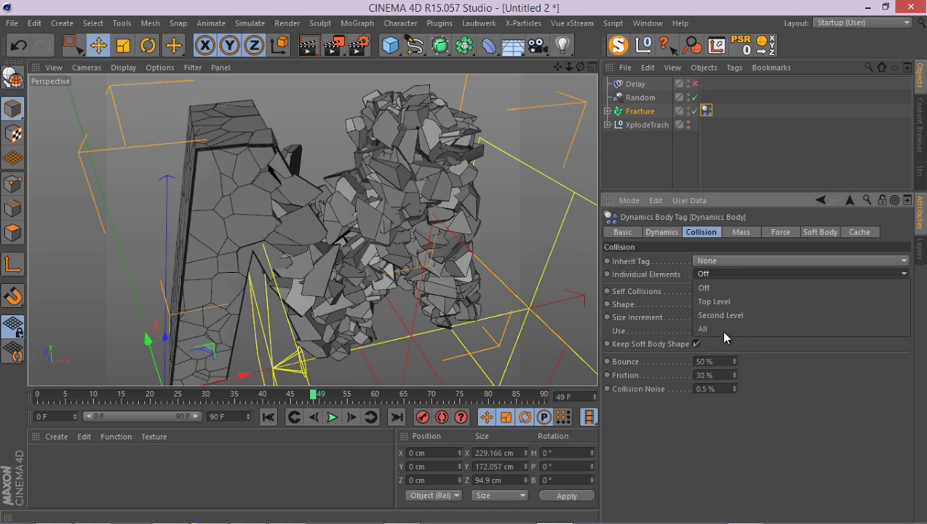
left_click(646, 124)
left_click(608, 111)
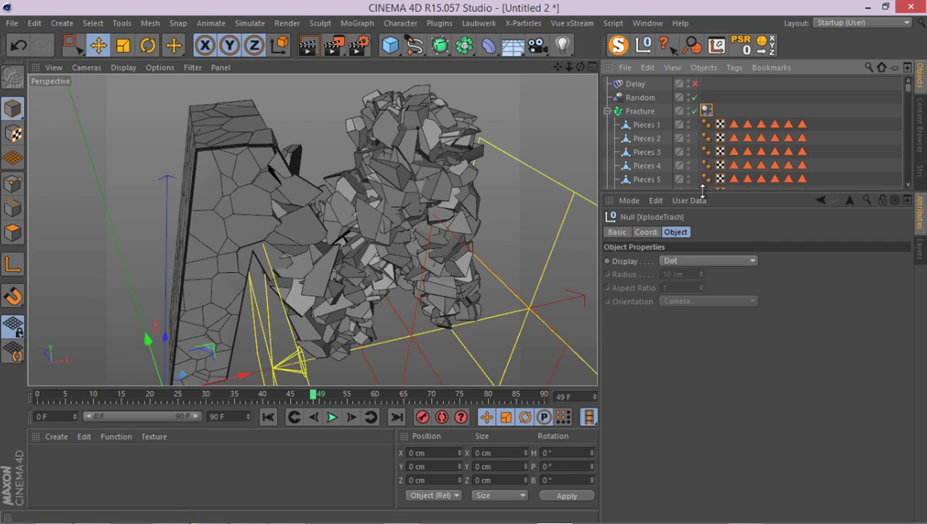
left_click_drag(710, 215, 710, 280)
left_click(610, 111)
left_click(707, 112)
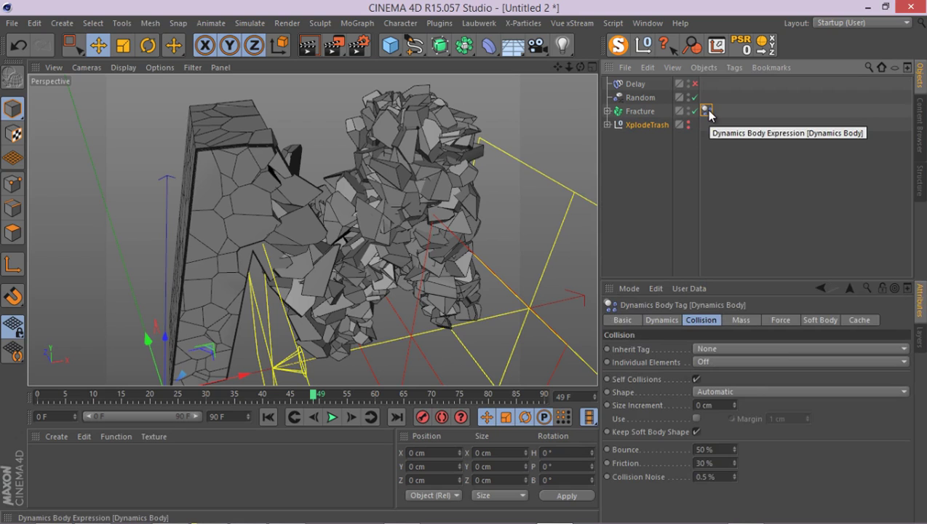
key("Delete")
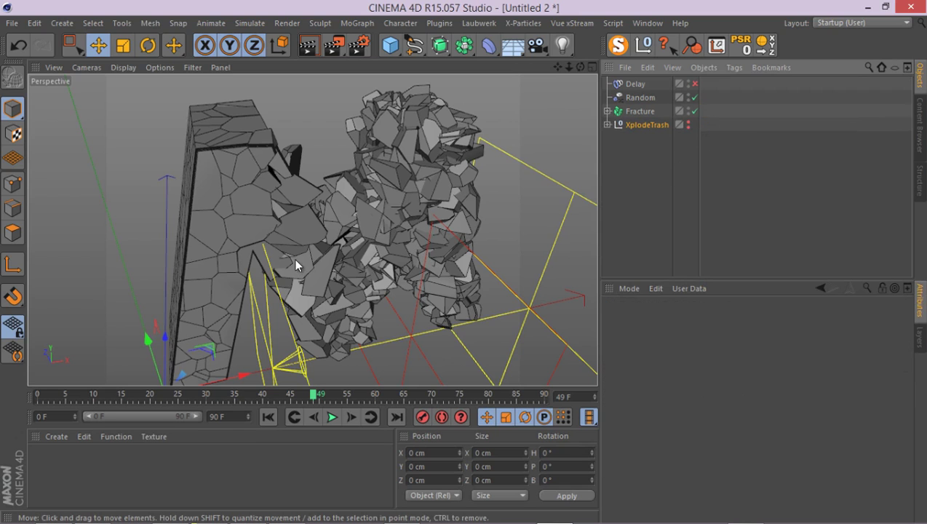
Add an Area Light to the scene.
left_click_drag(299, 255, 222, 227, "alt")
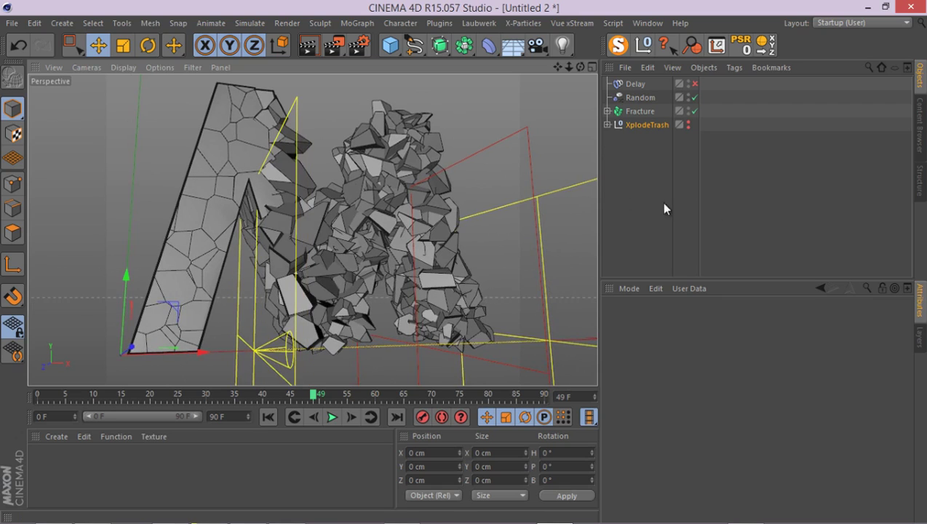
scroll(374, 149, "up", 5)
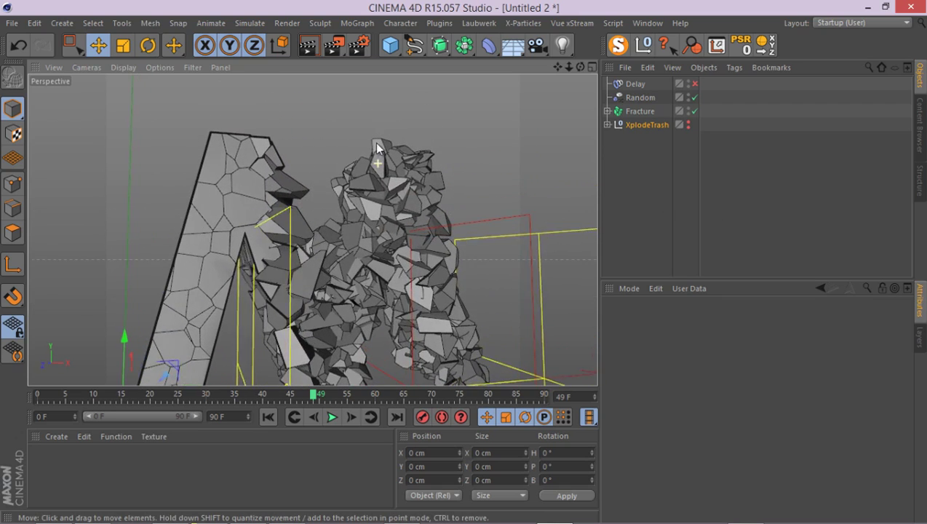
scroll(376, 145, "down", 5)
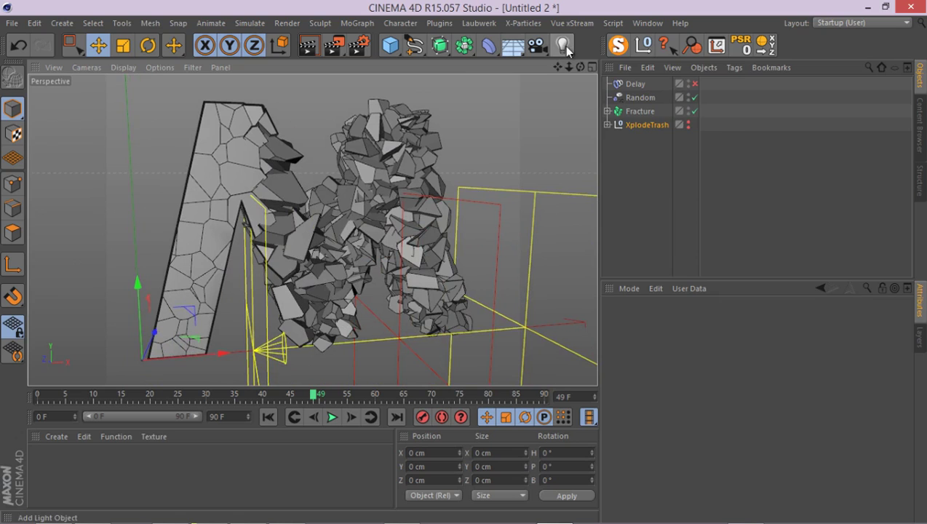
left_click_drag(566, 48, 704, 89)
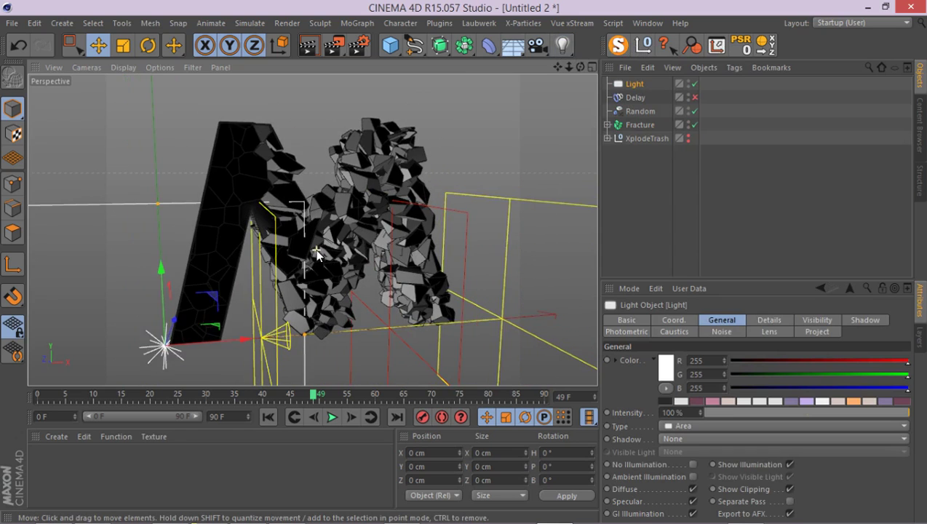
Pitch the area light -90° in Top view so it faces downward.
left_click_drag(317, 254, 373, 206, "alt")
middle_click(373, 207)
middle_click(461, 197)
left_click(148, 45)
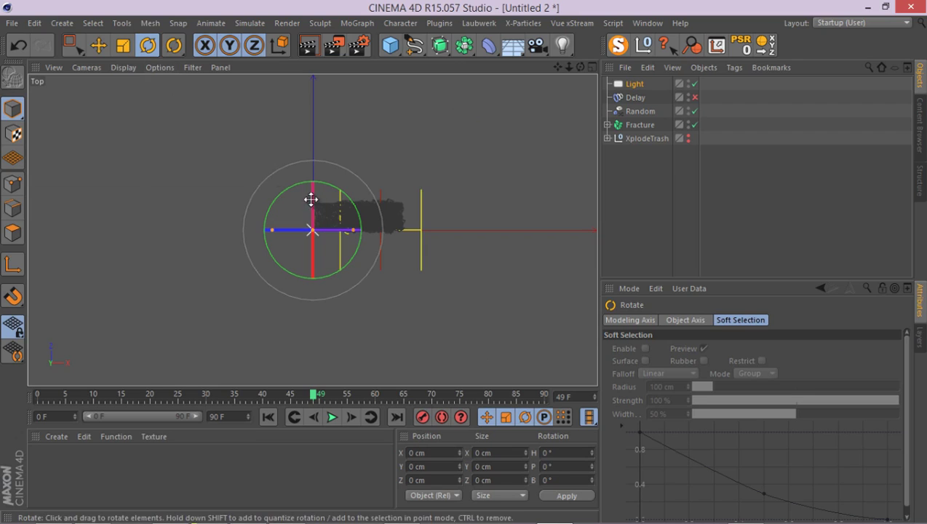
left_click_drag(311, 199, 464, 264)
Move the light to X 121.263, Y 234.105, Z 11.789 cm, above and beside the M.
middle_click(463, 262)
middle_click(400, 296)
left_click(102, 48)
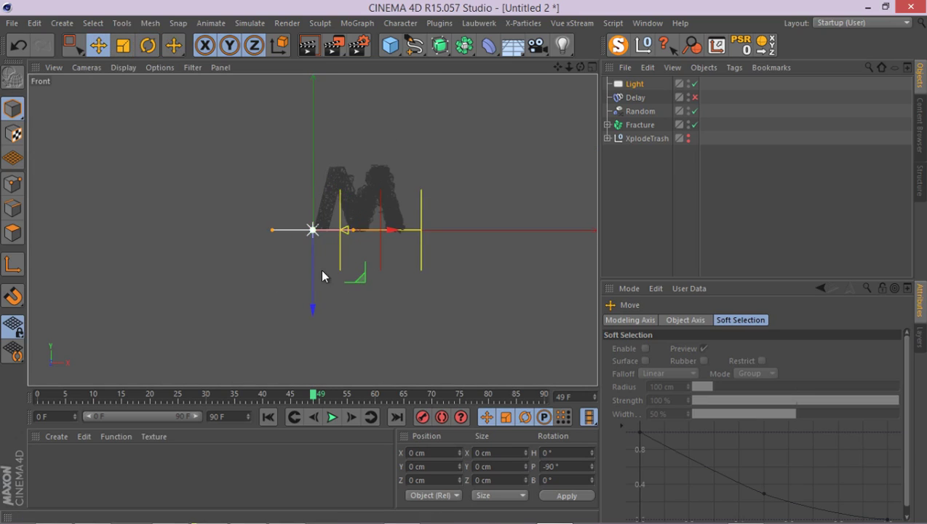
left_click_drag(364, 284, 399, 190)
middle_click(399, 191)
middle_click(352, 129)
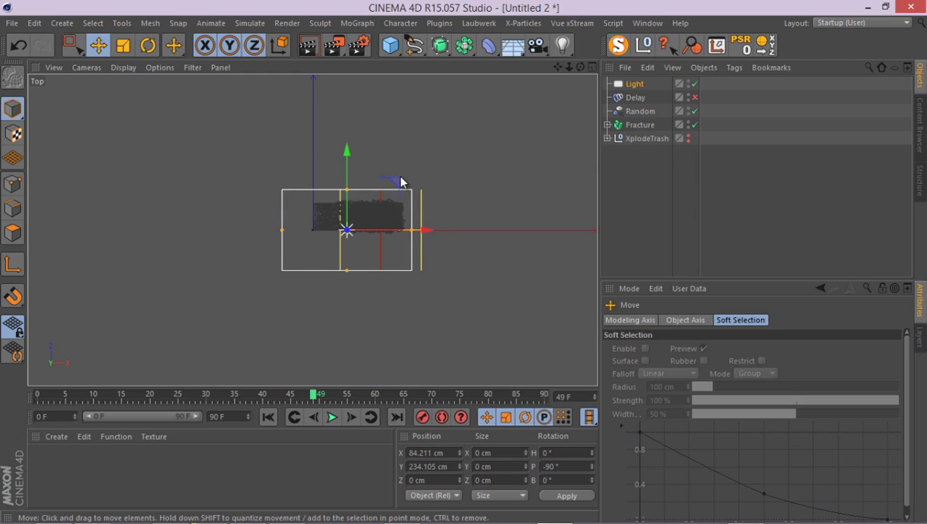
left_click_drag(400, 182, 373, 185)
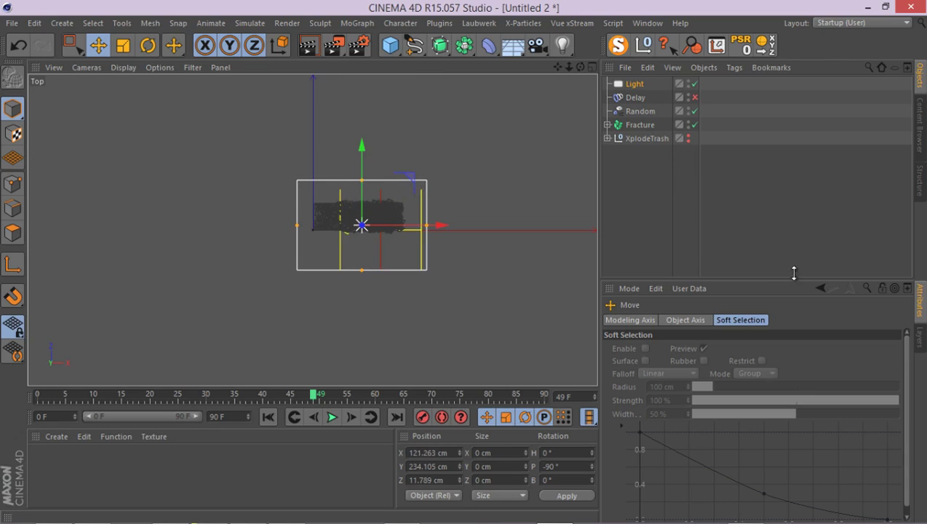
left_click_drag(789, 251, 779, 166)
Give the area light Area shadows and Inverse Square Clamped falloff.
left_click(634, 84)
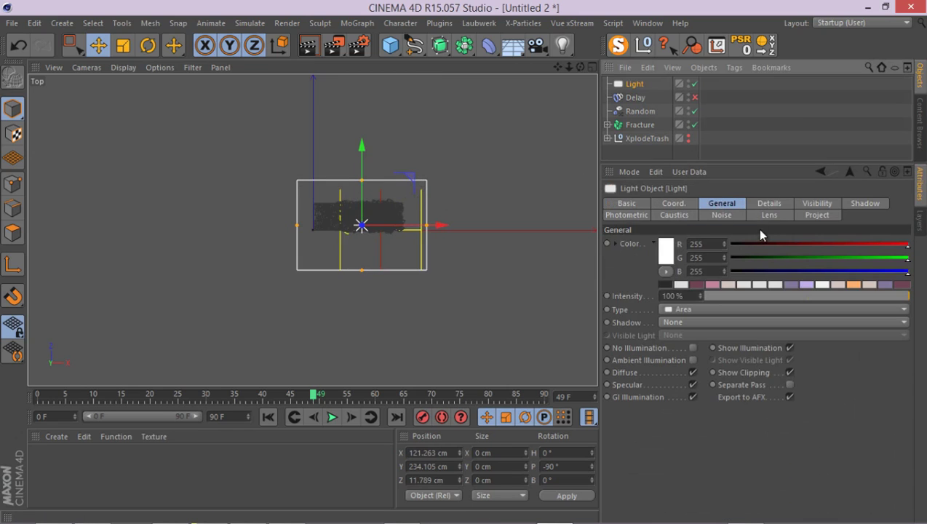
left_click(865, 203)
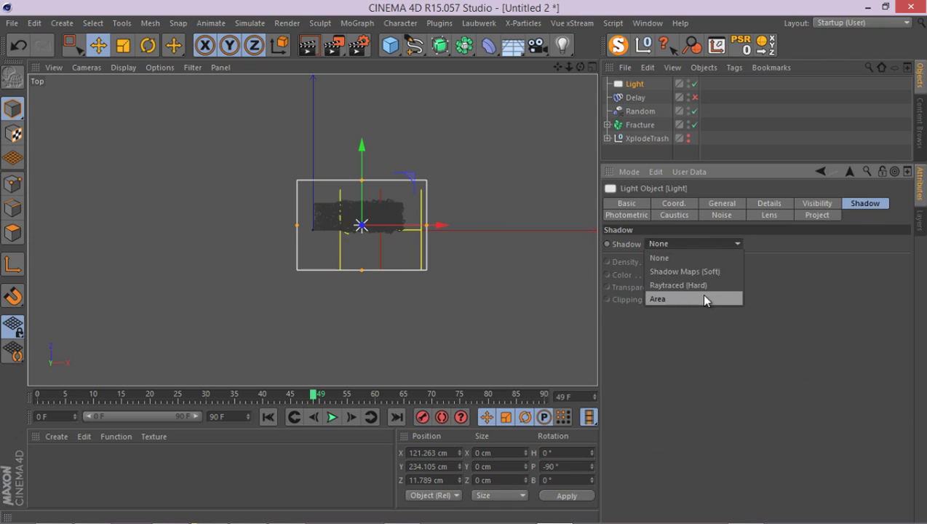
left_click(704, 300)
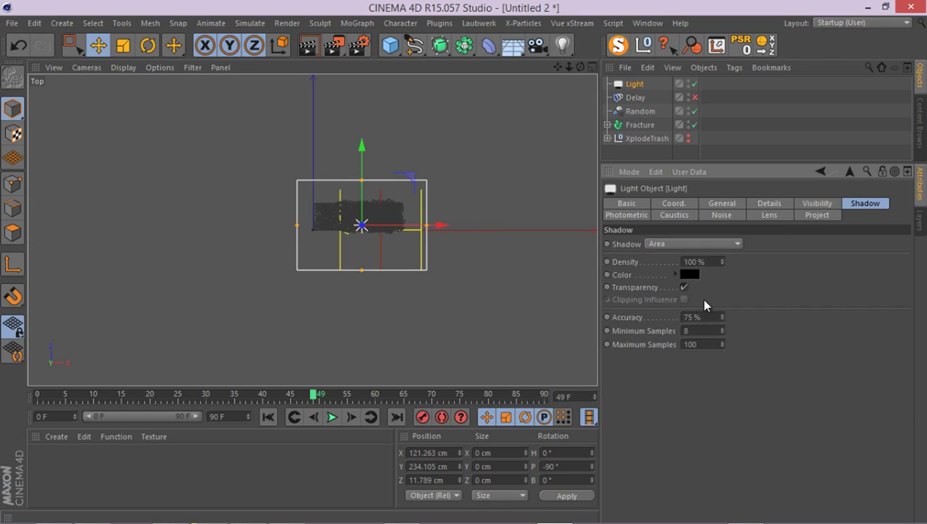
left_click(769, 203)
scroll(724, 284, "down", 1)
key("F5")
left_click(698, 448)
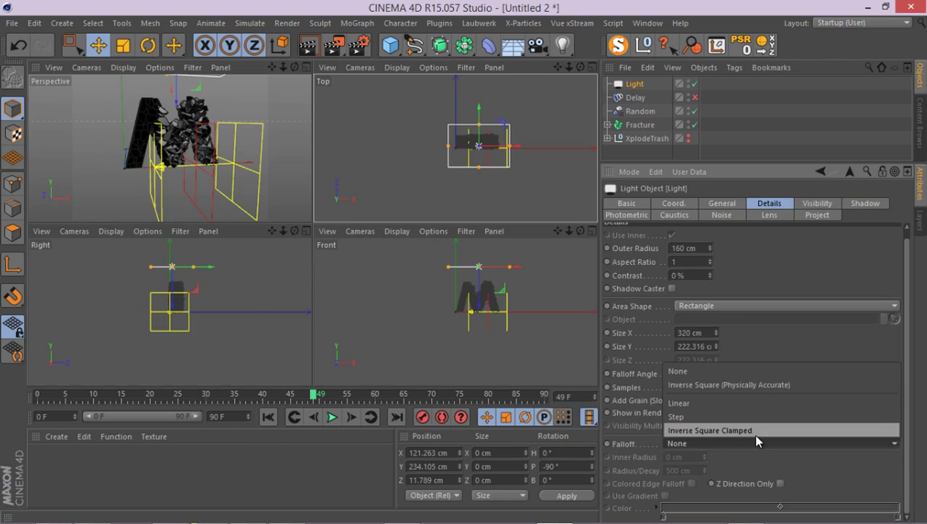
left_click(751, 433)
Shrink the falloff radius to about 417 cm and raise the light to Y 362.755 cm.
middle_click(455, 159)
middle_click(374, 244)
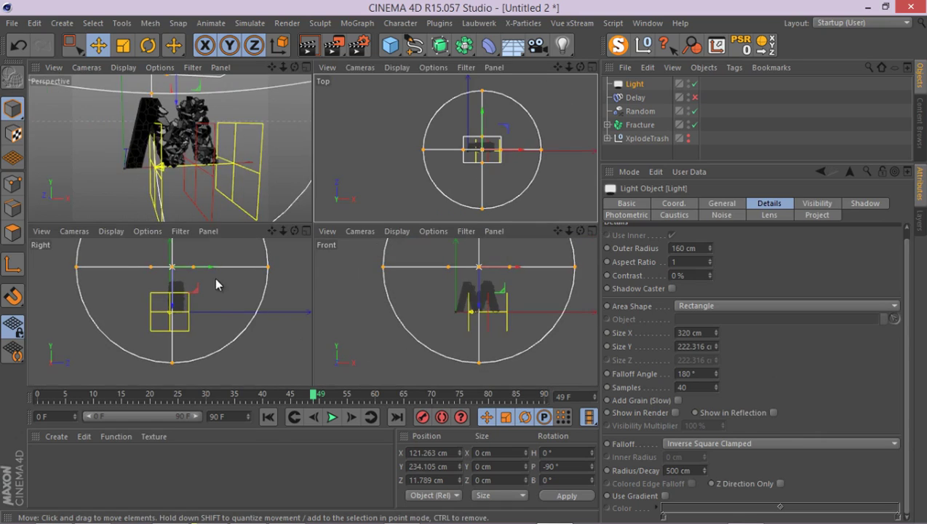
middle_click(202, 317)
scroll(269, 238, "down", 2)
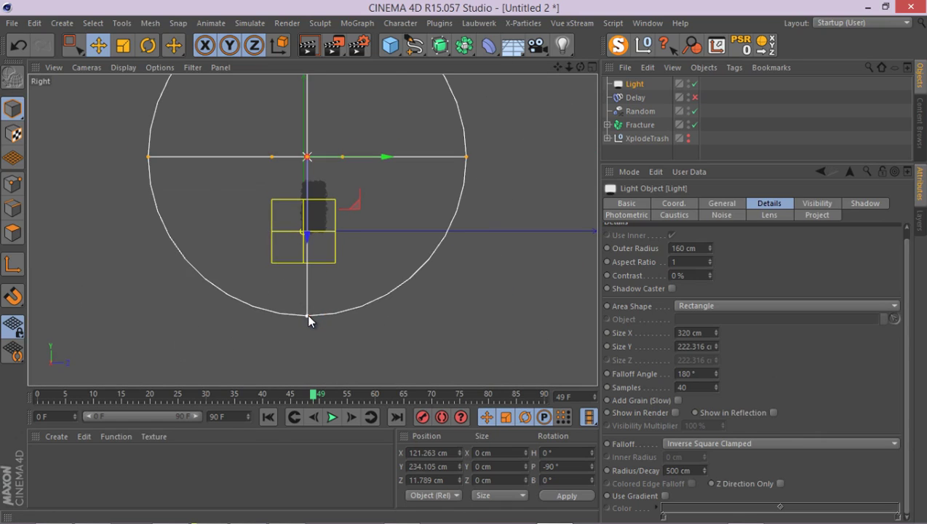
left_click_drag(307, 314, 311, 289)
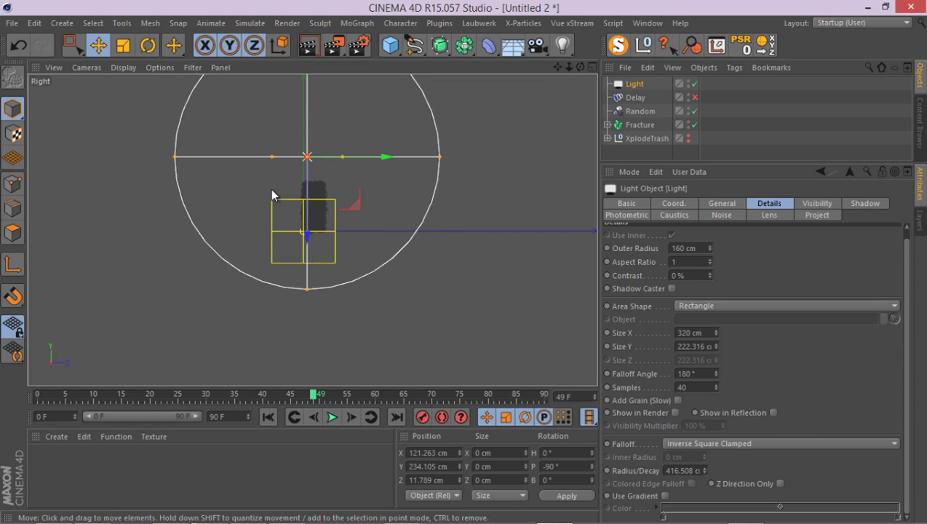
left_click_drag(306, 232, 317, 194)
middle_click(291, 177)
middle_click(243, 141)
left_click_drag(259, 170, 447, 108, "alt")
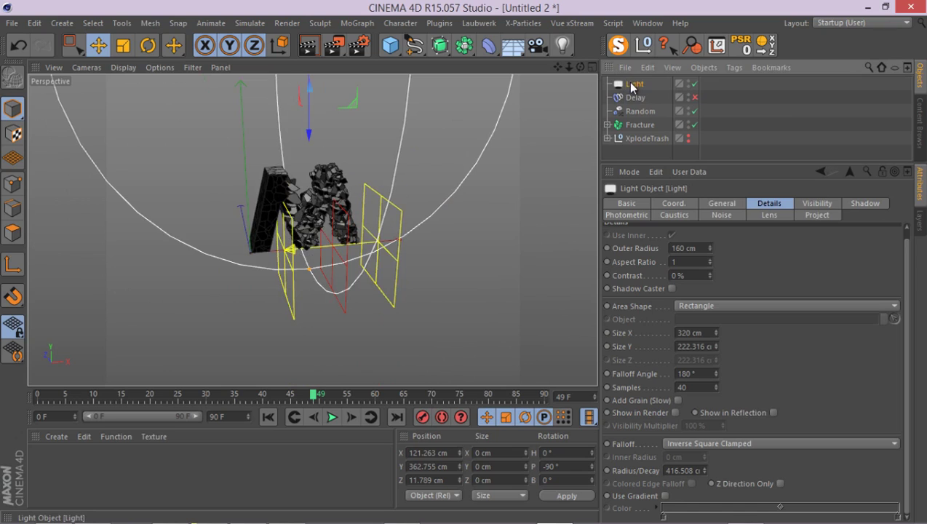
Copy-paste the area light as Light.1 and tilt it toward the letter.
key("ctrl+c")
key("ctrl+v")
scroll(325, 169, "down", 3)
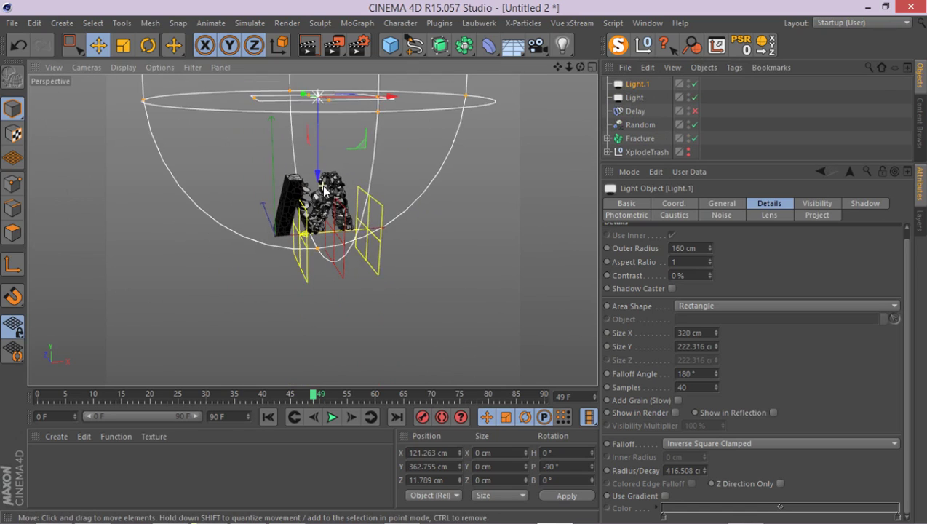
mouse_move(325, 191)
left_mouse_down("alt")
mouse_move(318, 174)
mouse_move(313, 182)
left_mouse_up("alt")
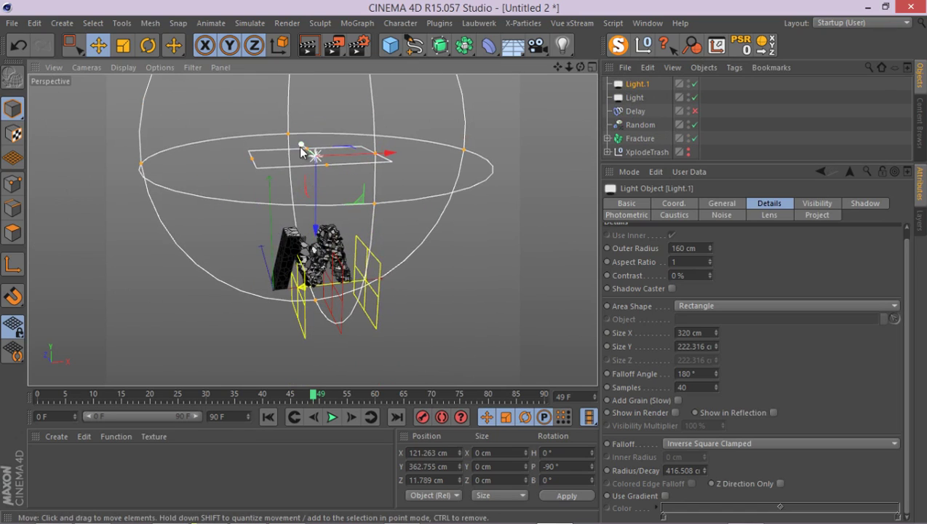
left_click(149, 46)
left_click_drag(329, 135, 236, 262)
left_click(98, 47)
Move Light.1 to X -93.604, Z -246.485 cm and angle it to H -17.713°, P -43.61°.
middle_click(335, 247)
middle_click(382, 218)
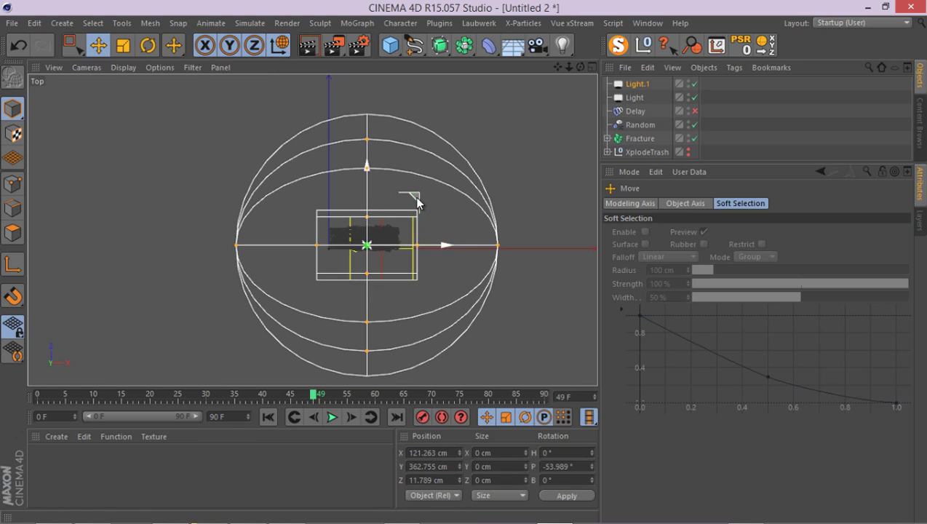
left_click_drag(415, 200, 346, 276)
middle_click(345, 276)
middle_click(258, 172)
left_click_drag(265, 233, 174, 120, "alt")
key("r")
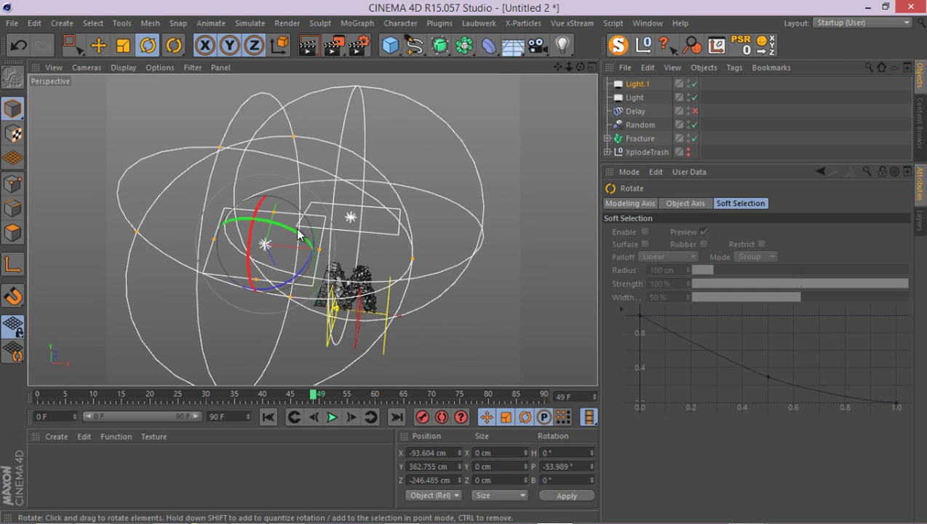
left_click_drag(265, 240, 291, 249)
Widen Light.1's falloff and re-angle it to H -20.173°, P -21.589°, B 4.734°.
left_click(633, 98)
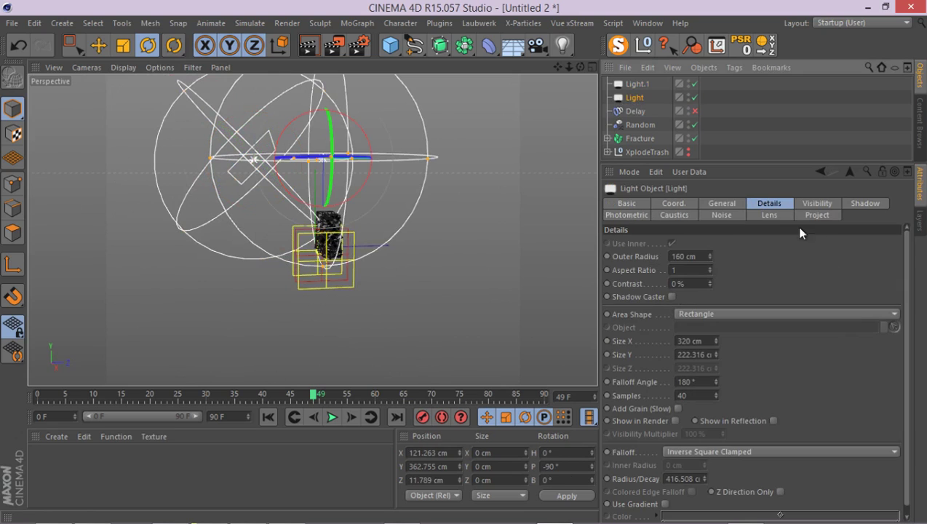
left_click(722, 204)
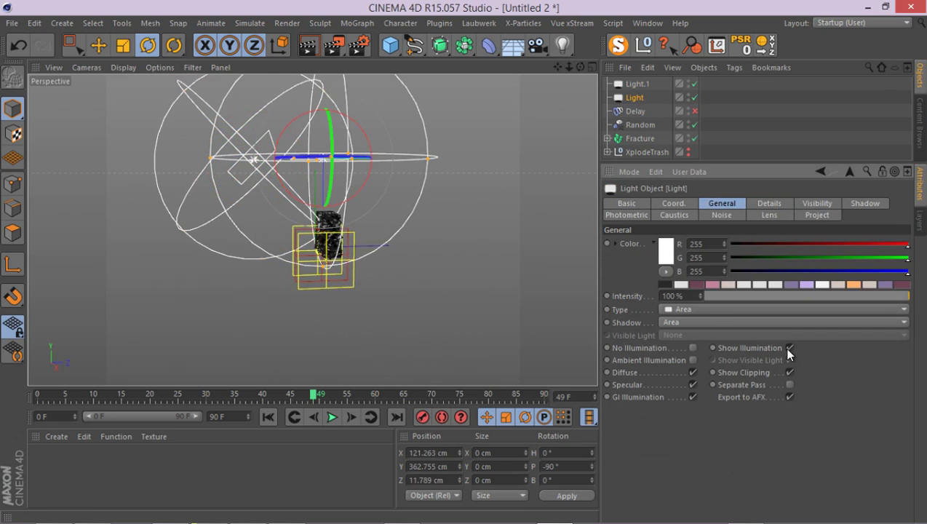
left_click_drag(447, 227, 554, 151, "alt")
left_click(637, 83)
left_click_drag(174, 235, 122, 277)
left_click_drag(215, 231, 385, 227, "alt")
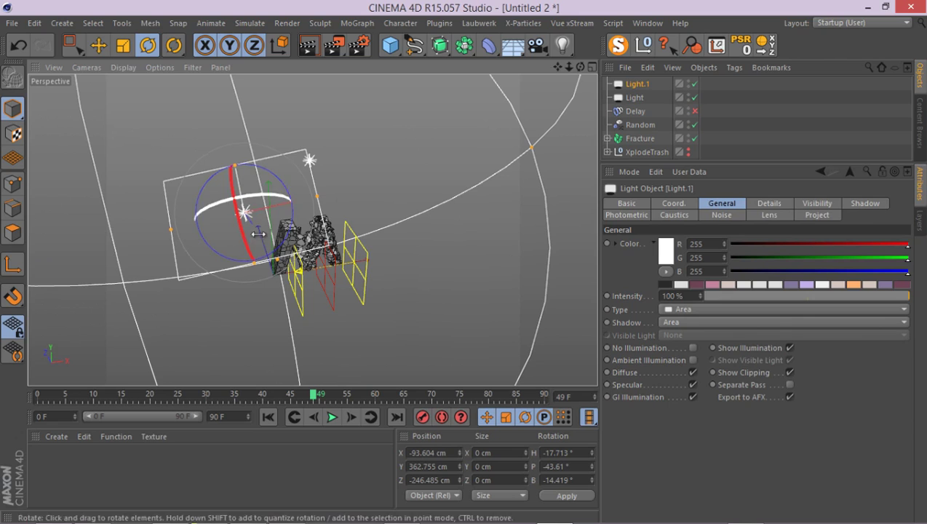
left_click_drag(265, 264, 217, 263)
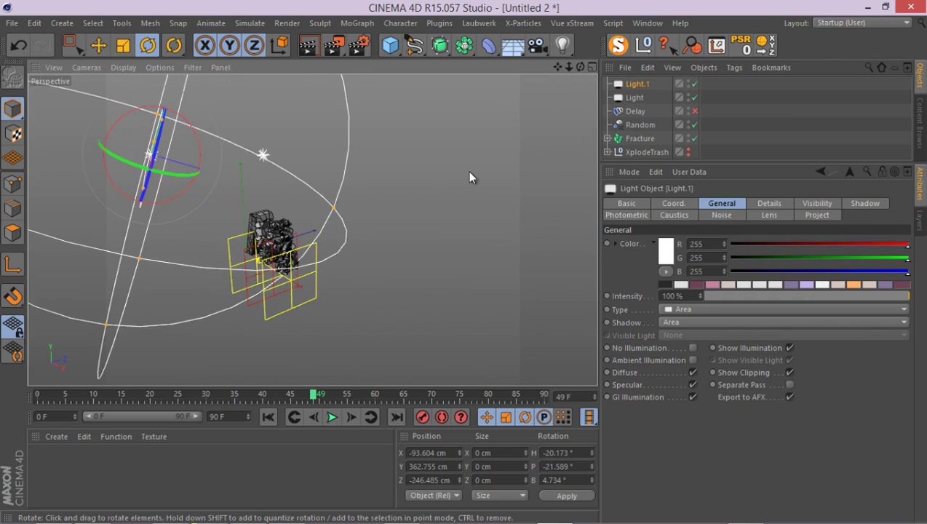
Paste a copy of Light.1 as Light.2, undo the stray move, and shift Light.2 right of the M.
key("ctrl+c")
key("ctrl+v")
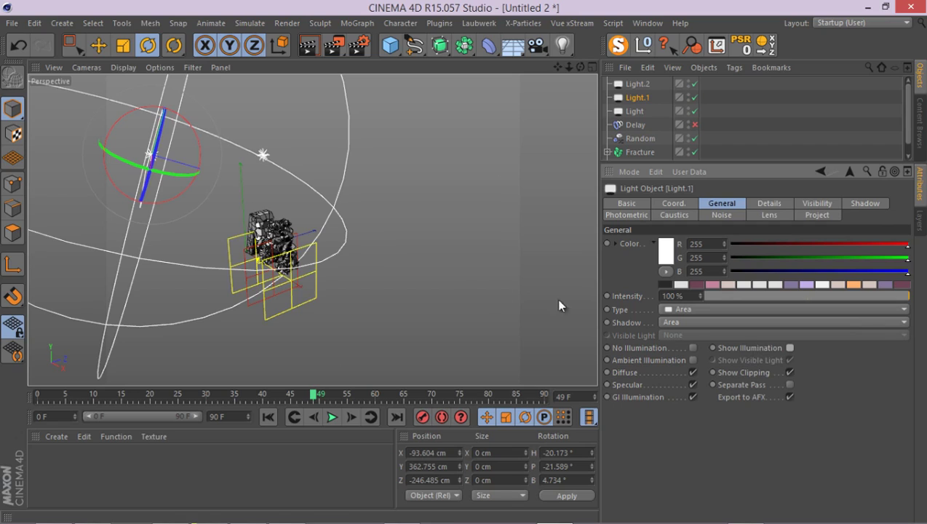
left_click(101, 49)
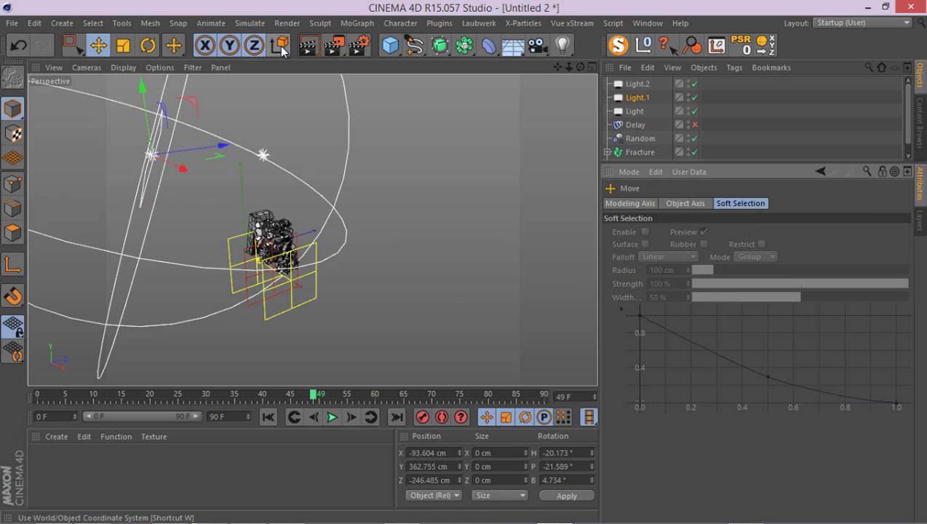
left_click_drag(250, 130, 532, 244)
key("ctrl+z")
key("ctrl+z")
left_click_drag(205, 178, 502, 258)
Enlarge Light.2's falloff and reposition it to X 246.391, Y -13.198, Z 676.035 cm.
left_click(172, 45)
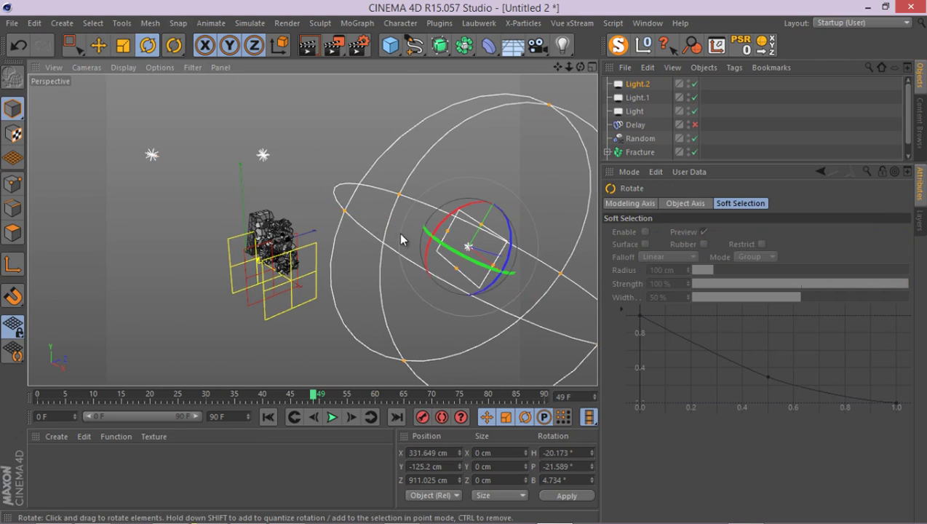
left_click_drag(381, 224, 386, 248, "alt")
left_click_drag(298, 151, 142, 58)
left_click(99, 45)
left_click_drag(369, 180, 349, 145)
Ctrl-drag a copy of the light as Light.3 and move it toward the front of the scene.
left_click_drag(646, 87, 641, 88, "ctrl")
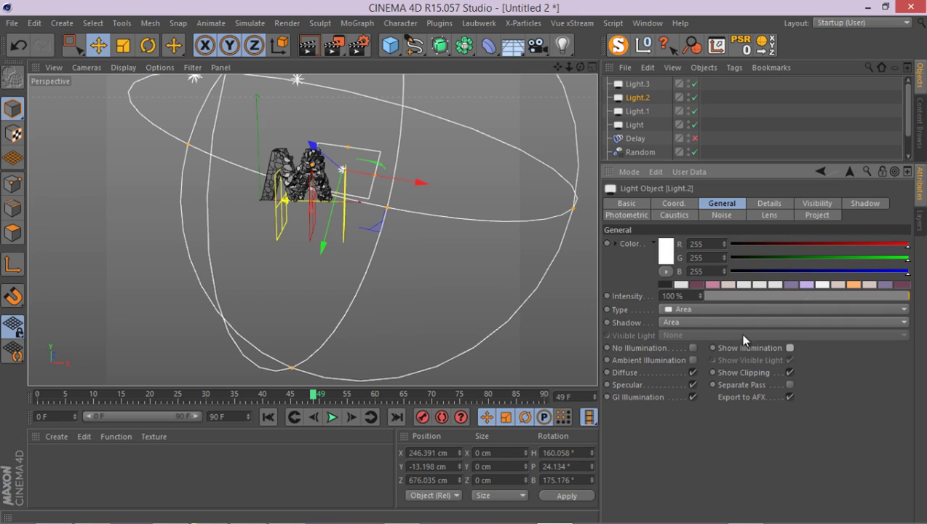
left_click(402, 170)
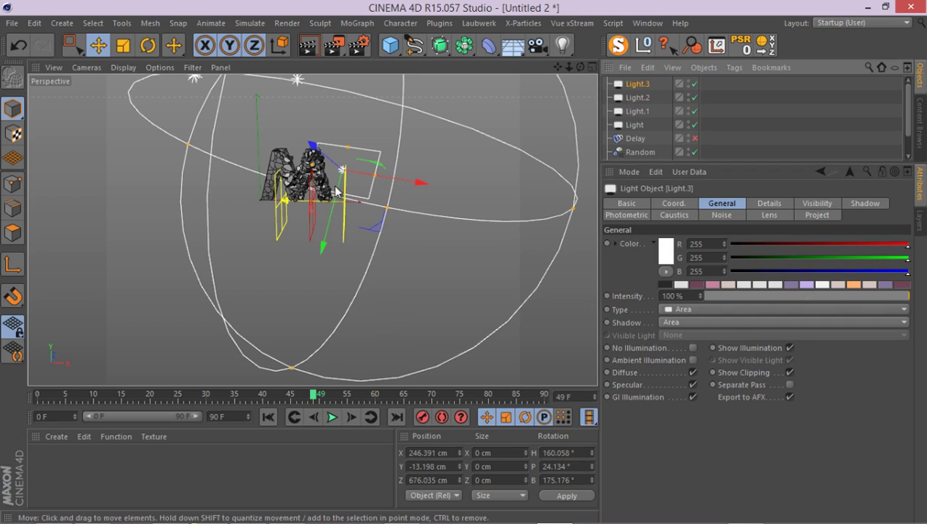
left_click_drag(336, 191, 182, 272, "alt")
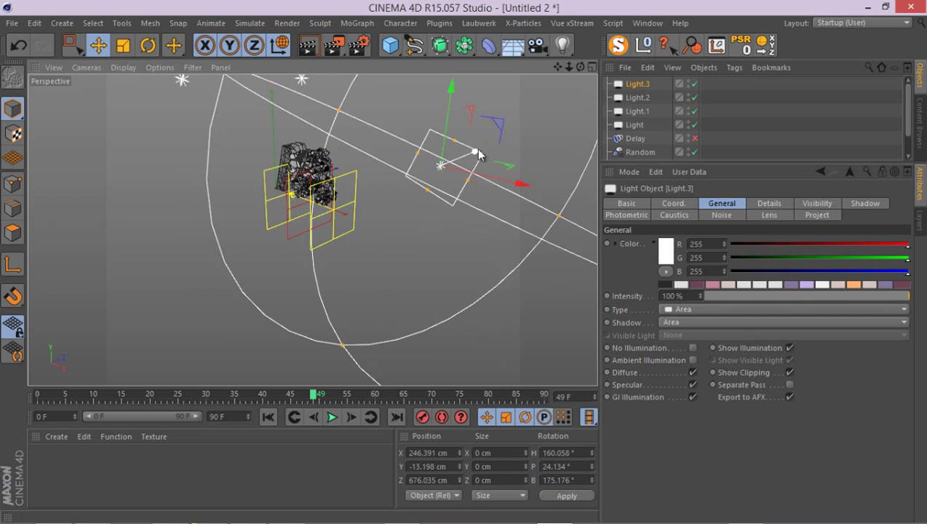
left_click_drag(476, 152, 244, 274)
Rotate Light.3 to aim it at the letter (H 25.947°, P 56.156°, B 166.406°).
left_click(147, 45)
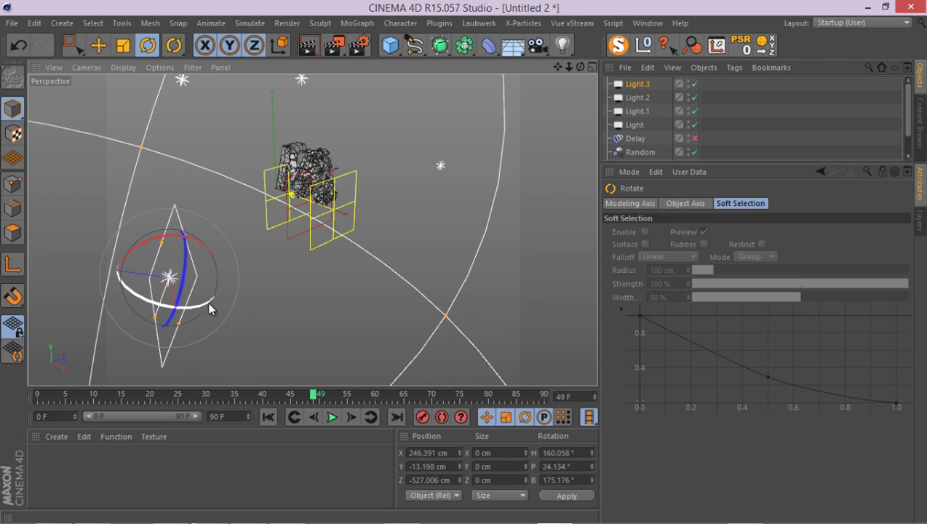
left_click_drag(207, 305, 96, 302)
left_click_drag(94, 291, 99, 287)
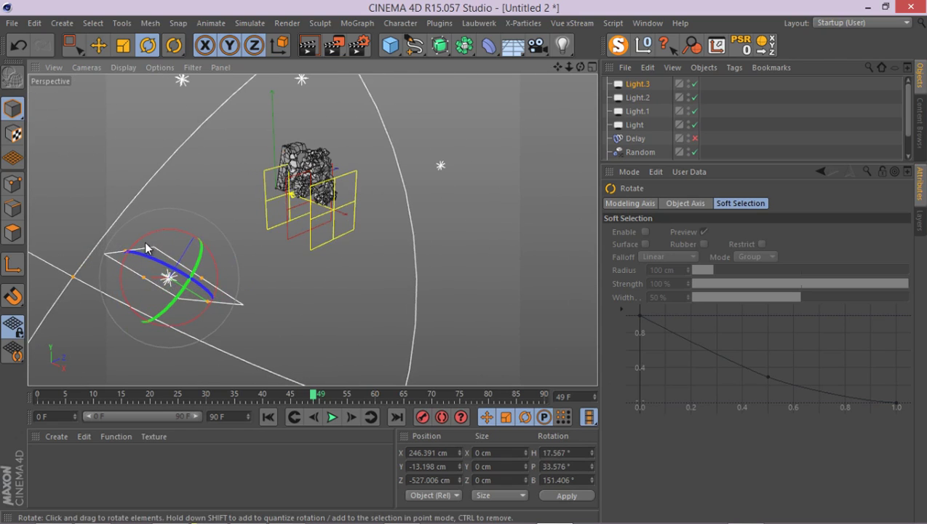
left_click_drag(151, 248, 182, 262)
In the Top view, move Light.3 back toward the shattered letter.
middle_click(222, 133)
middle_click(409, 185)
scroll(358, 198, "down", 3)
key("e")
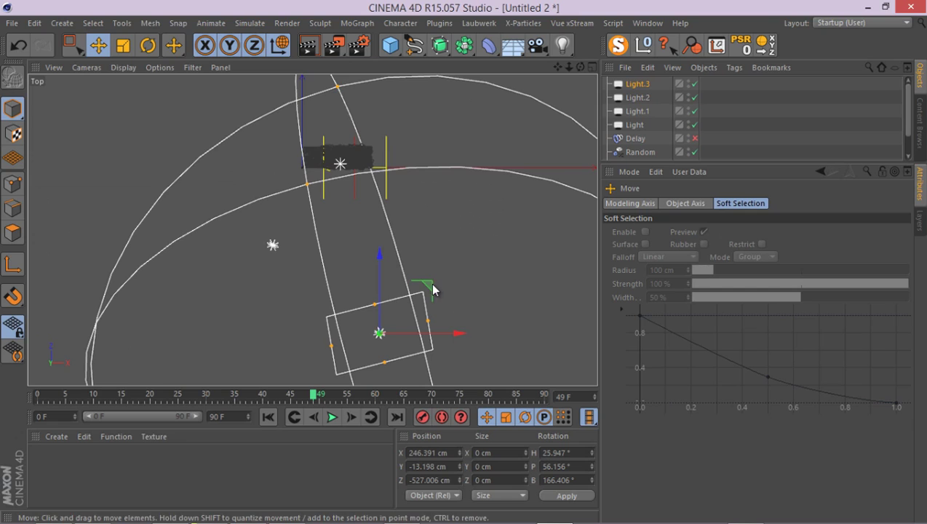
left_click_drag(428, 284, 387, 182)
Shrink Light.3's falloff and nudge it to X 235.539, Y -13.198, Z -138.423 cm.
middle_click(204, 129)
middle_click(204, 129)
scroll(296, 279, "down", 3)
left_click_drag(296, 279, 228, 240, "alt")
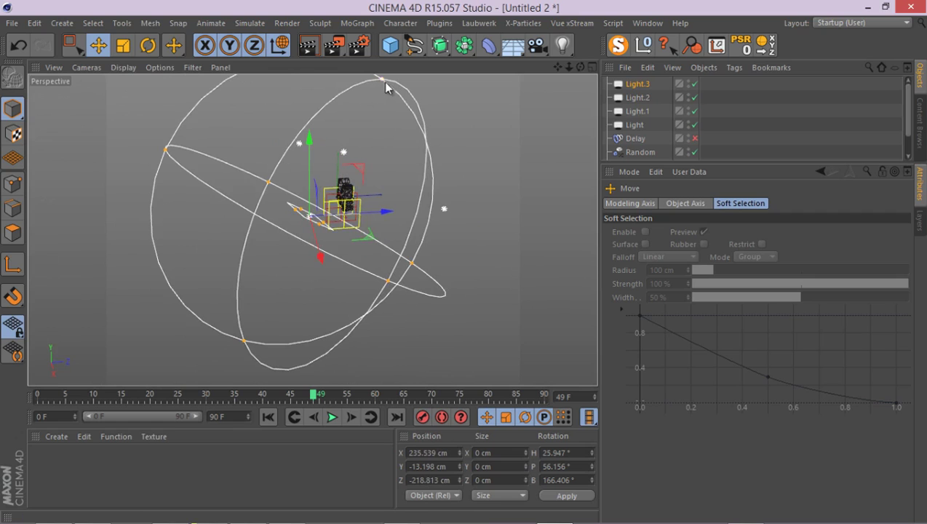
left_click_drag(381, 86, 331, 192)
mouse_move(388, 212)
left_mouse_down()
mouse_move(380, 244)
mouse_move(390, 207)
left_mouse_up()
scroll(377, 179, "up", 5)
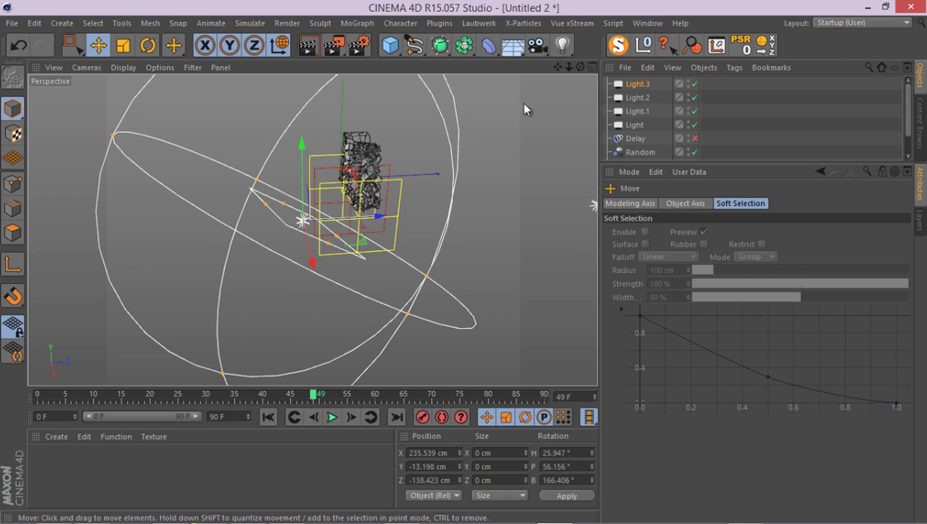
Select Light.1, Light.2 and Light.3 together and lower their intensity to 75%.
left_click(638, 111, "shift")
left_click(640, 97, "shift")
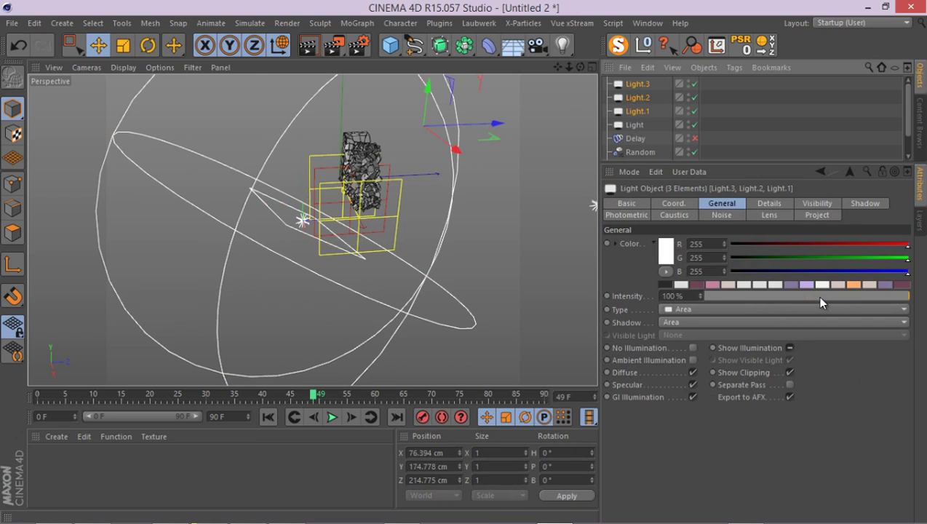
left_click(851, 297)
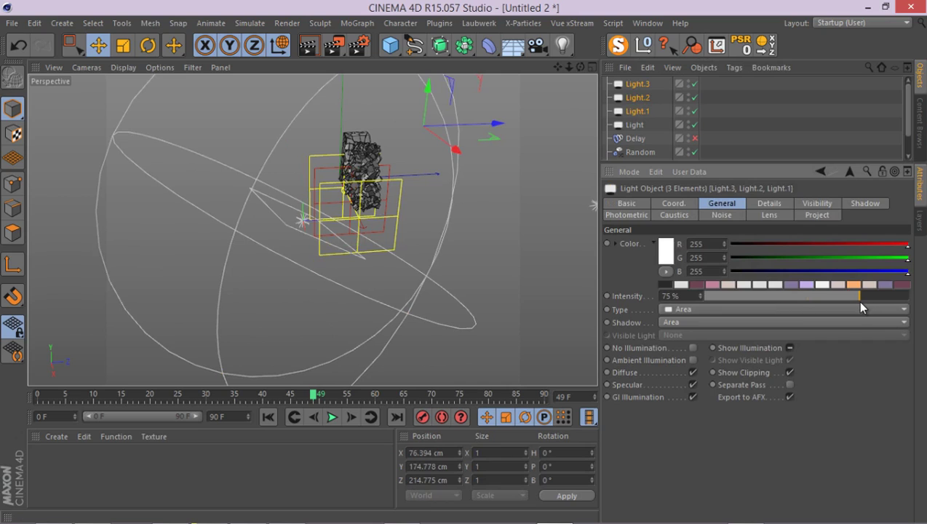
left_click_drag(421, 276, 283, 291, "alt")
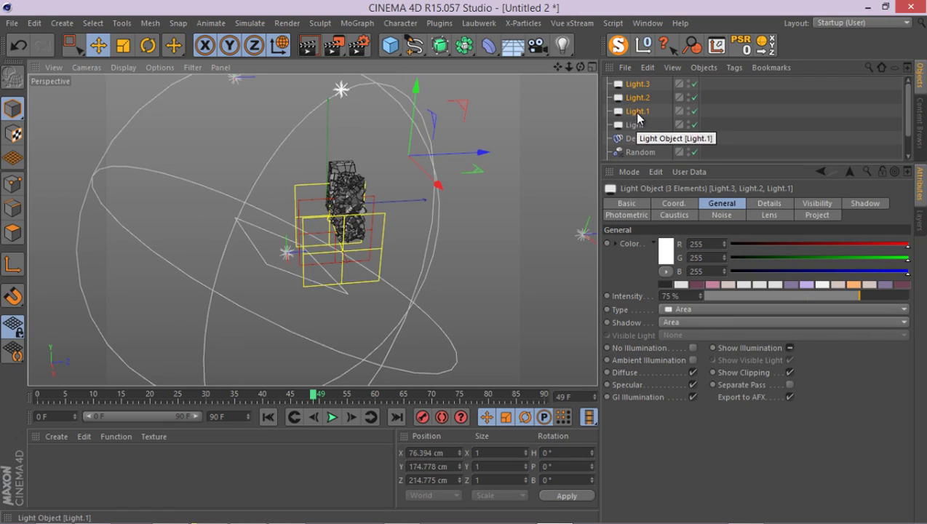
Set Shadow to None for Light.2 and Light.3 only.
left_click(636, 115, "ctrl")
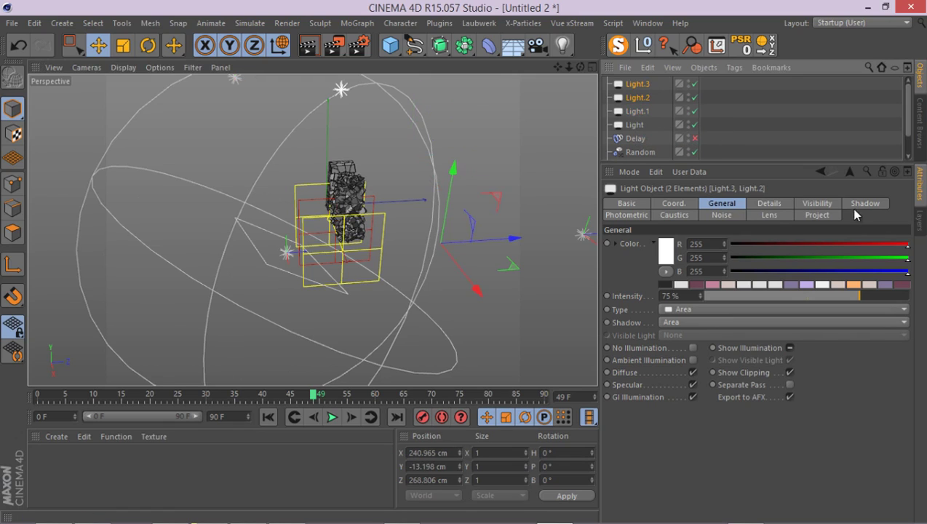
left_click(853, 206)
left_click(708, 245)
left_click(711, 257)
middle_click(438, 247)
middle_click(308, 222)
left_click_drag(312, 247, 290, 244, "alt")
scroll(294, 201, "up", 8)
scroll(333, 246, "down", 8)
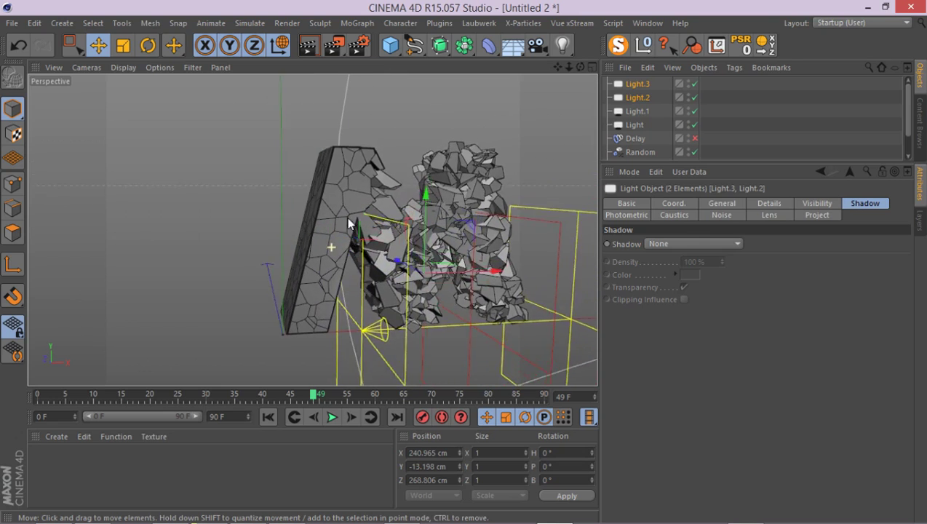
mouse_move(349, 224)
left_mouse_down("alt")
mouse_move(356, 191)
mouse_move(323, 205)
mouse_move(336, 221)
left_mouse_up("alt")
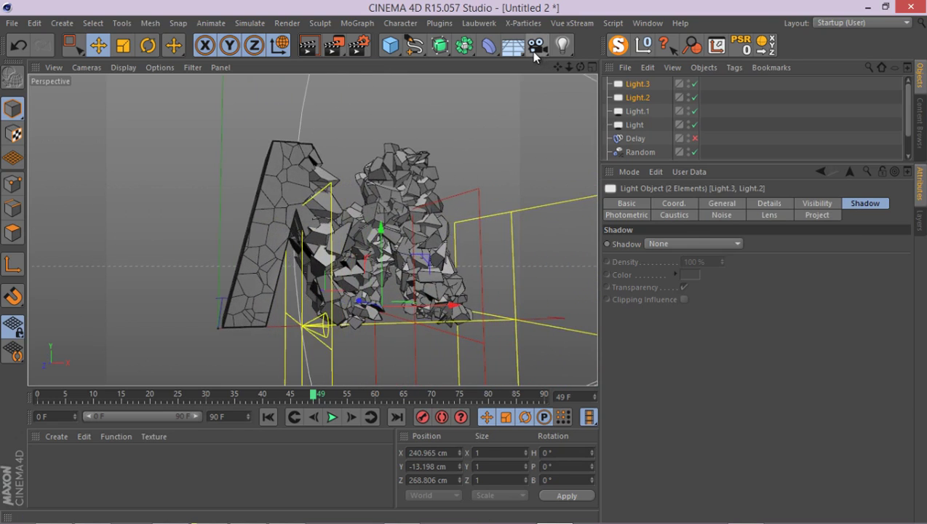
Add a Camera, look through it, set a 15 mm focal length and frame the debris.
left_click(532, 50)
left_click(694, 84)
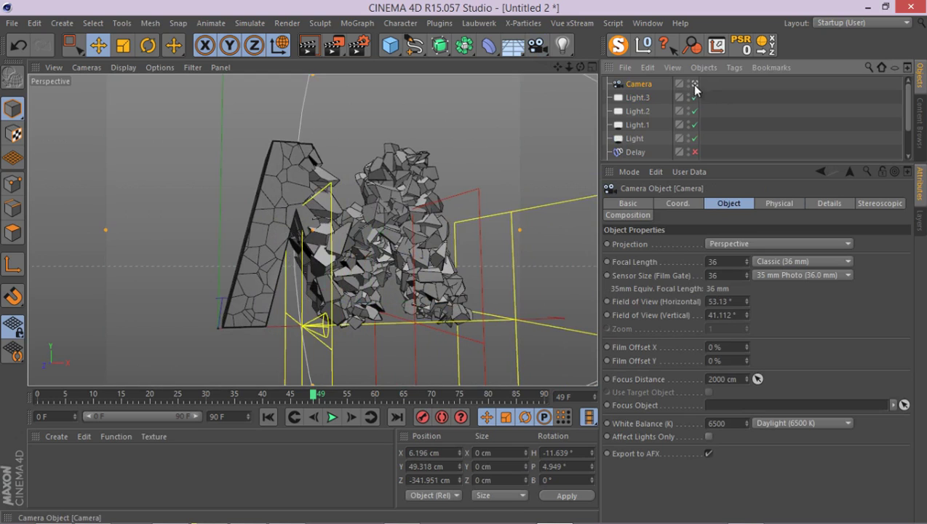
double_click(737, 260)
type("15")
key("Return")
scroll(264, 257, "up", 10)
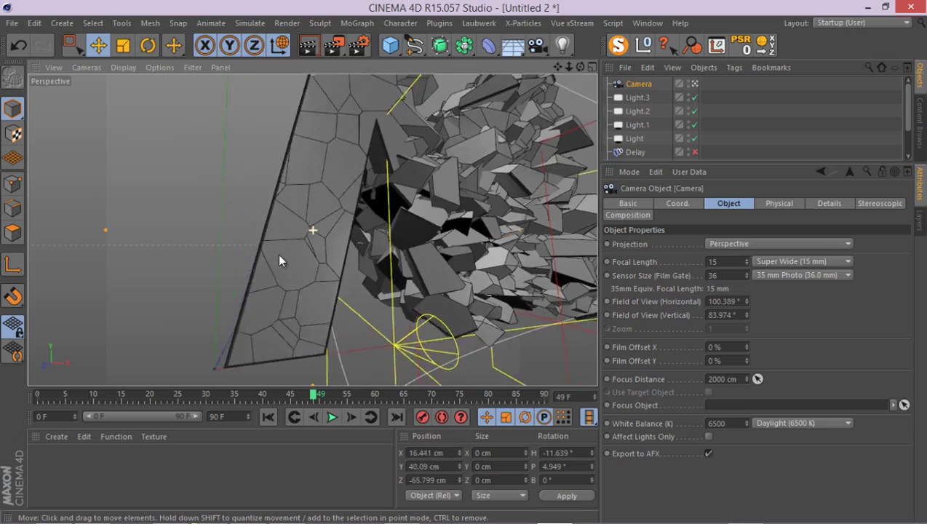
scroll(327, 265, "down", 8)
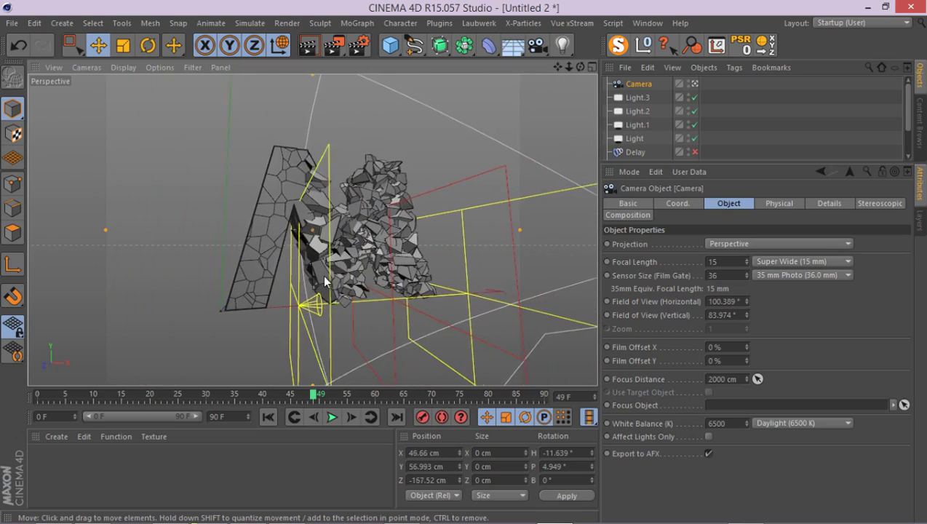
left_click_drag(335, 280, 334, 256, "alt")
Set the output to HDTV 16:9 film aspect with locked ratio and 960 pixel width.
left_click(358, 45)
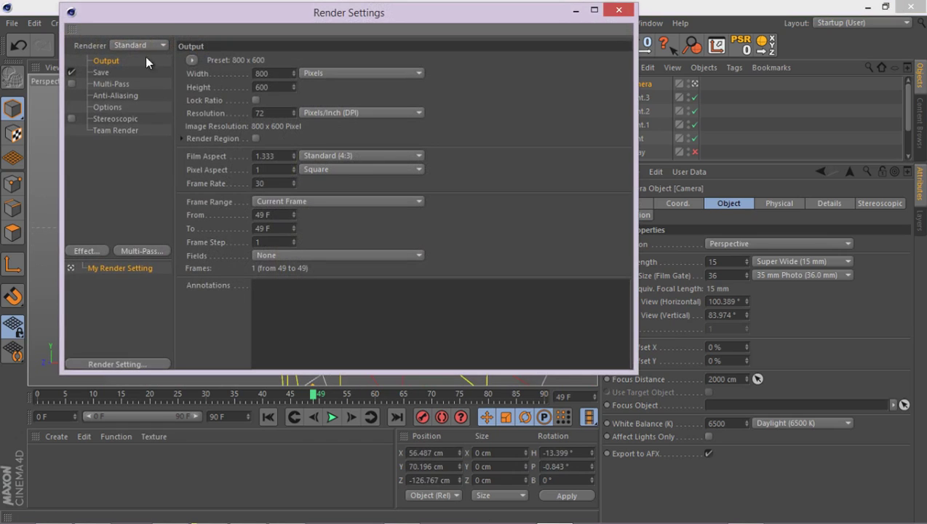
left_click(375, 154)
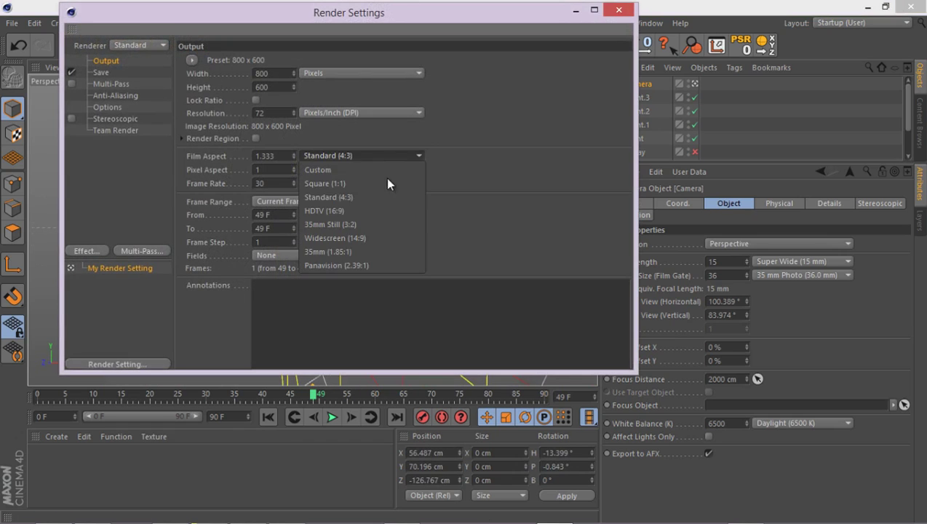
left_click(385, 214)
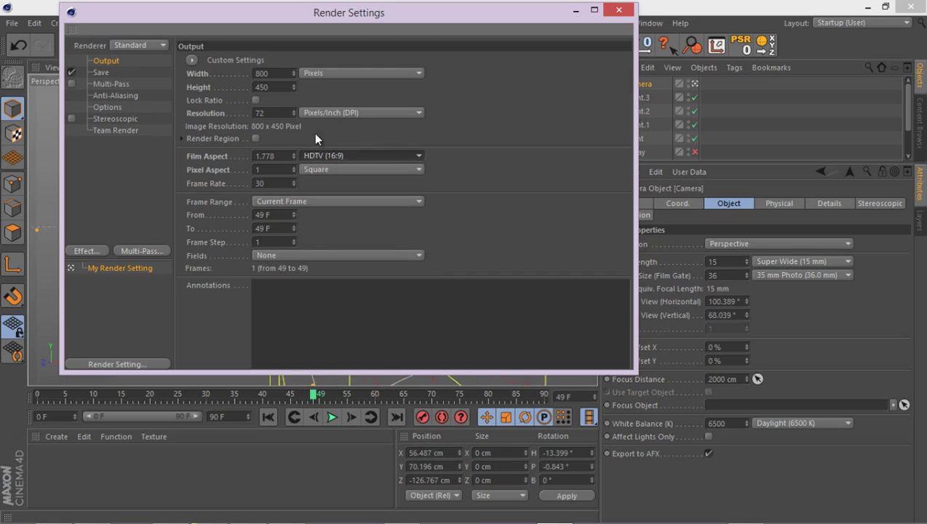
left_click(256, 100)
left_click(270, 74)
type("960")
key("Return")
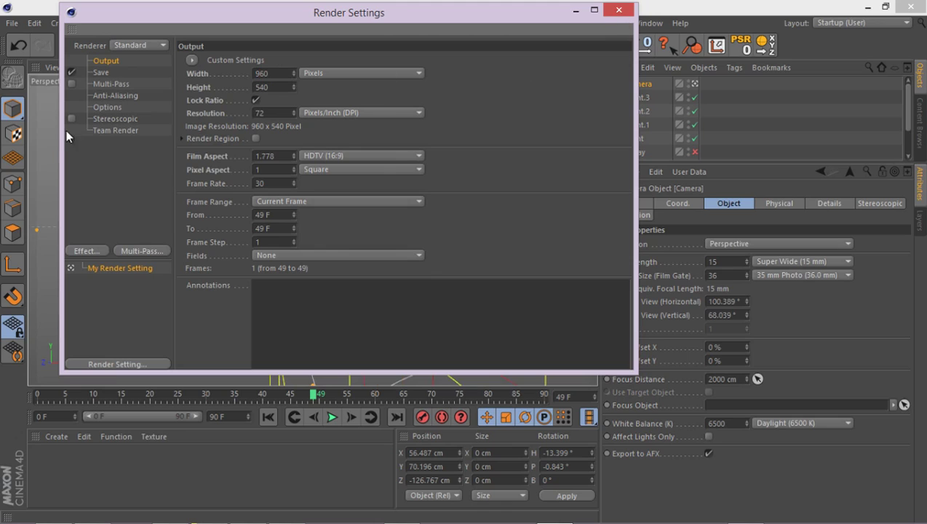
Add Ambient Occlusion and Global Illumination render effects.
right_click(115, 162)
left_click(155, 187)
right_click(109, 169)
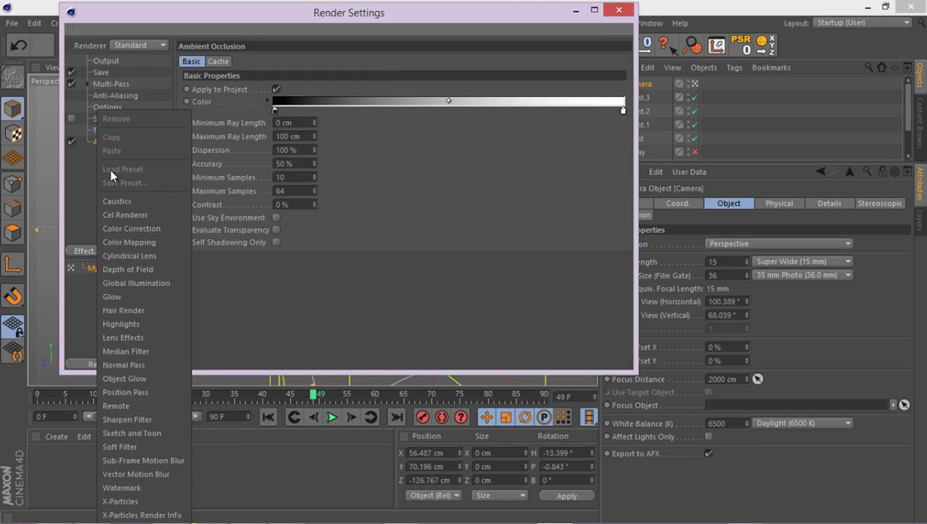
left_click(164, 282)
Switch to the Physical renderer with Light Mapping as secondary GI method, then close Render Settings.
left_click(145, 46)
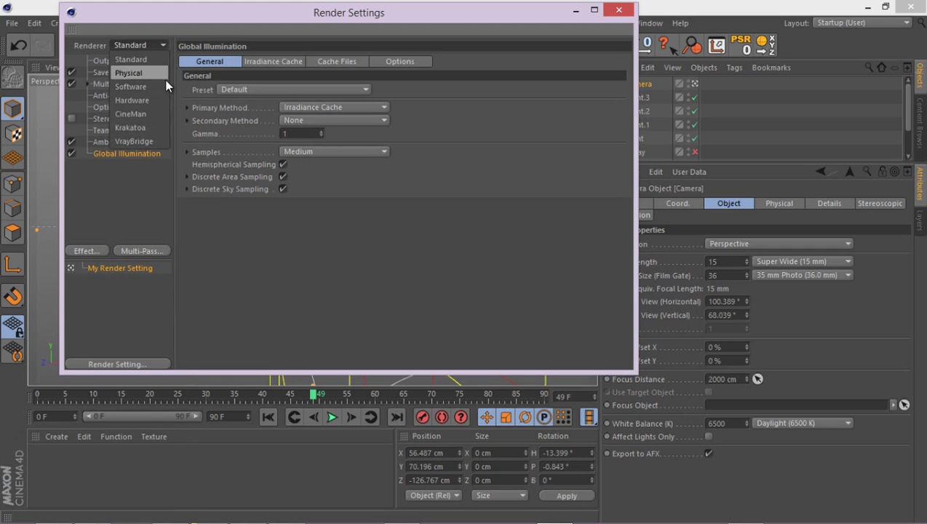
left_click(163, 76)
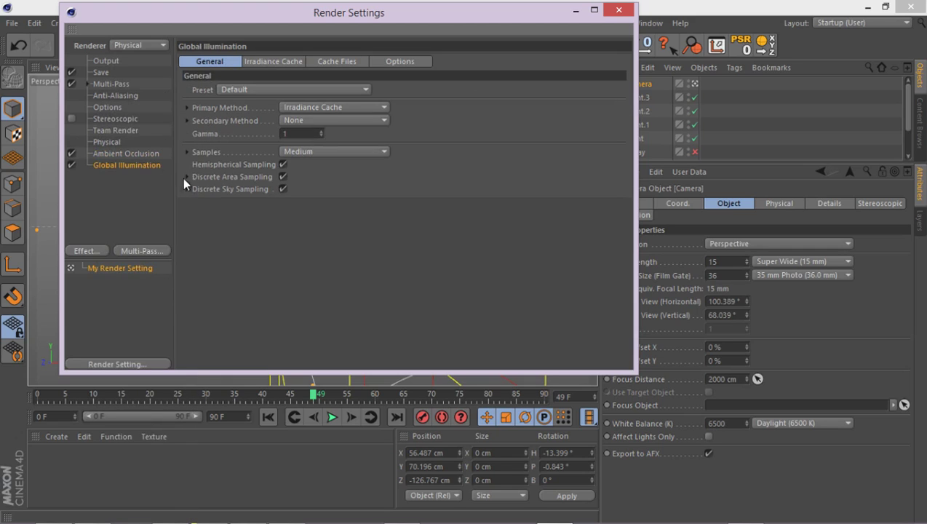
left_click(345, 120)
left_click(360, 165)
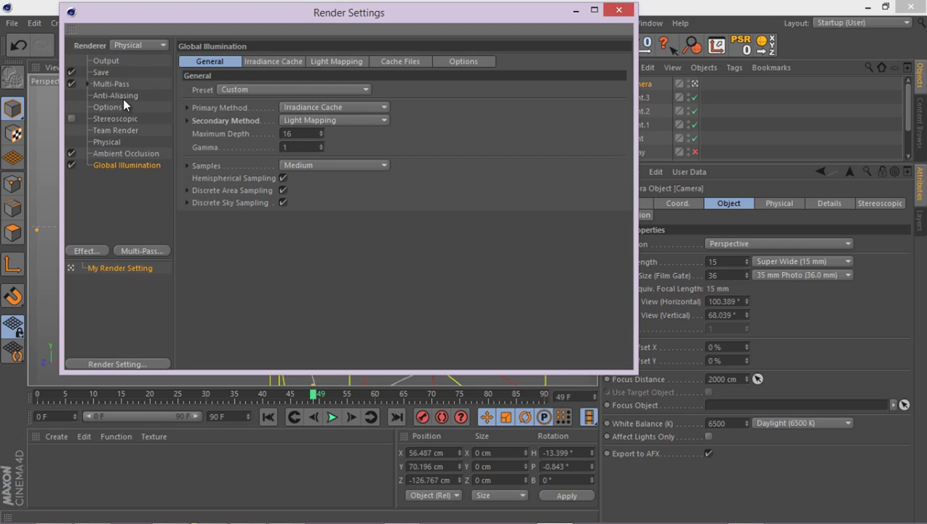
left_click(113, 143)
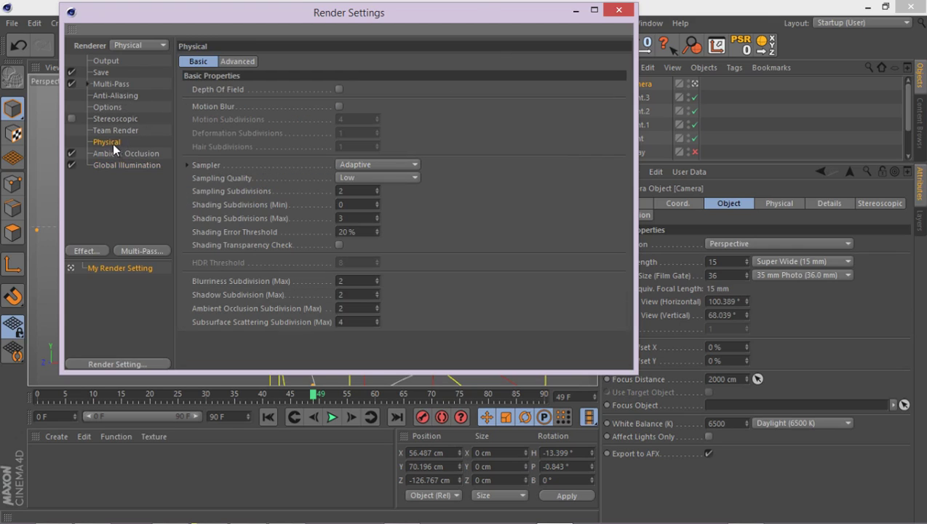
left_click(618, 10)
middle_click_drag(250, 225, 301, 227, "alt")
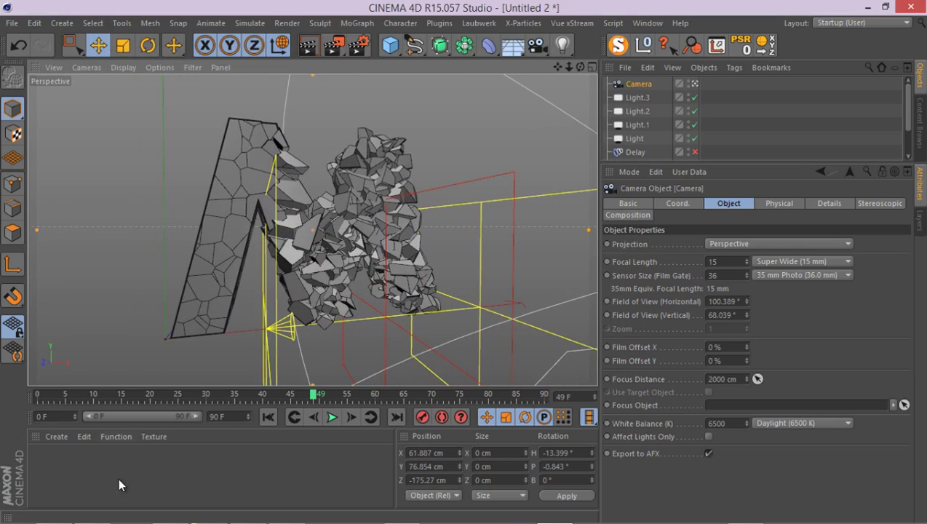
Create a new material Mat with specular off and a lavender colour.
double_click(56, 471)
double_click(47, 467)
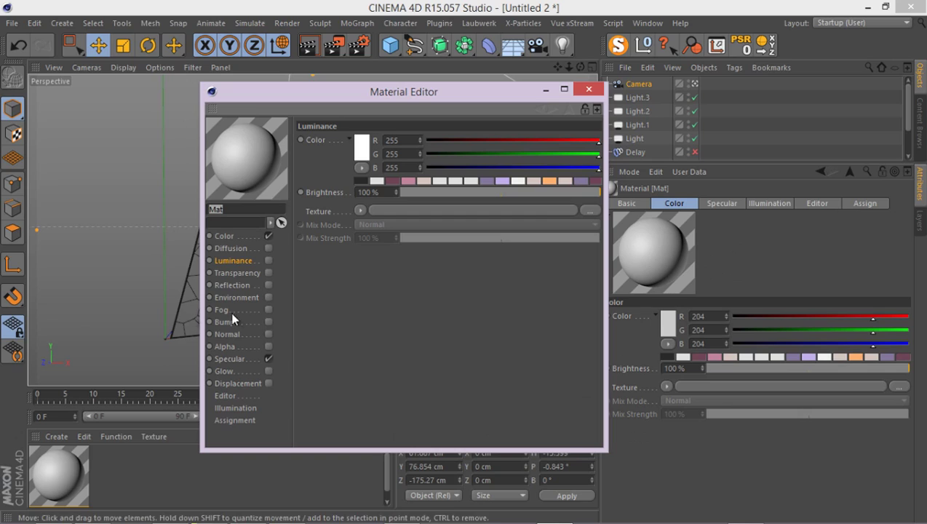
left_click(268, 358)
left_click(224, 235)
left_click(502, 181)
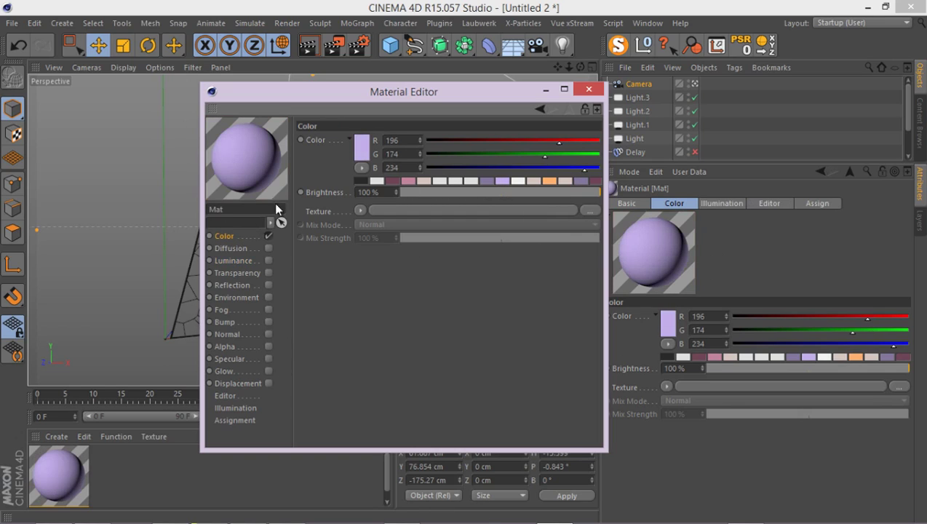
Enable reflection using a Fresnel shader whose gradient ends in dark grey.
left_click(267, 284)
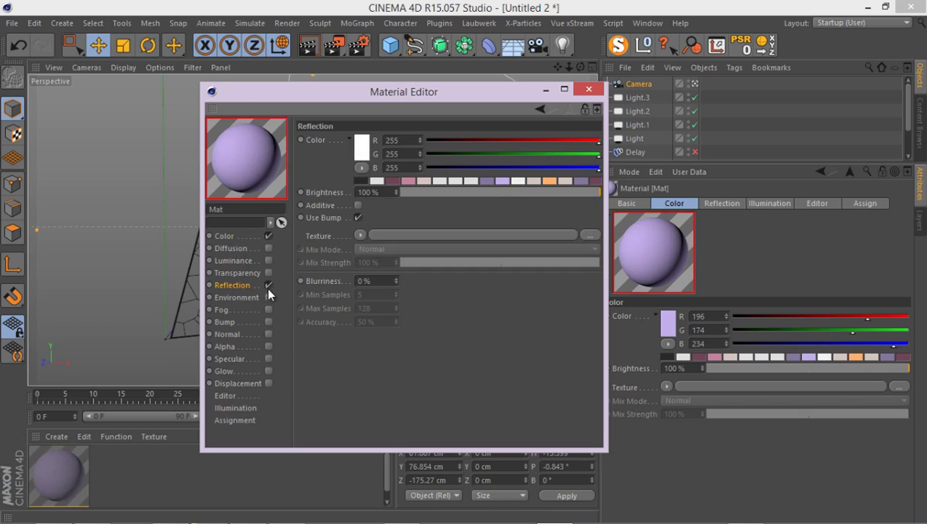
left_click(359, 235)
left_click(409, 327)
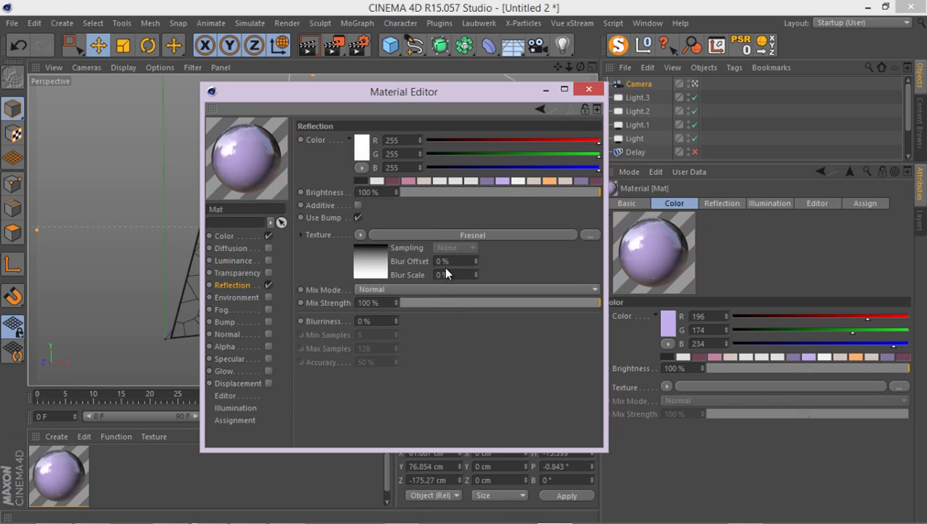
left_click(359, 276)
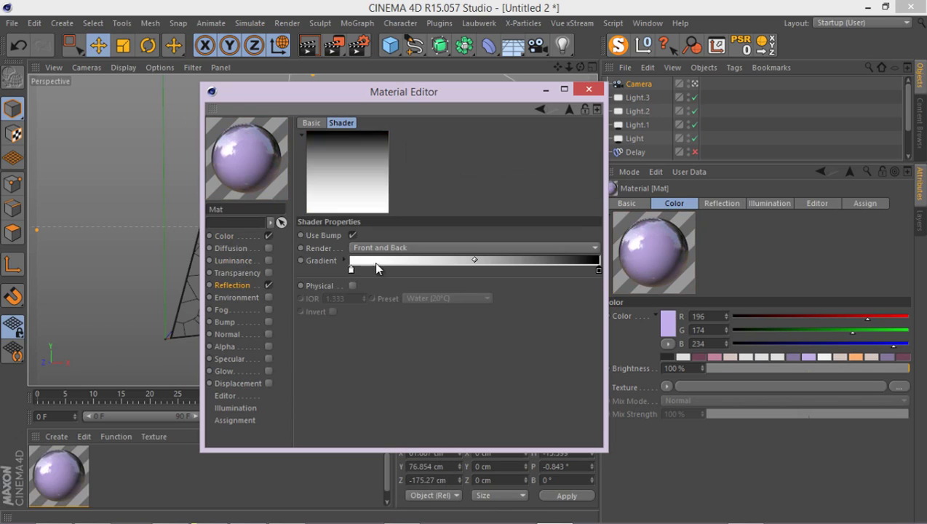
double_click(598, 270)
left_click_drag(531, 232, 499, 272)
left_click(574, 337)
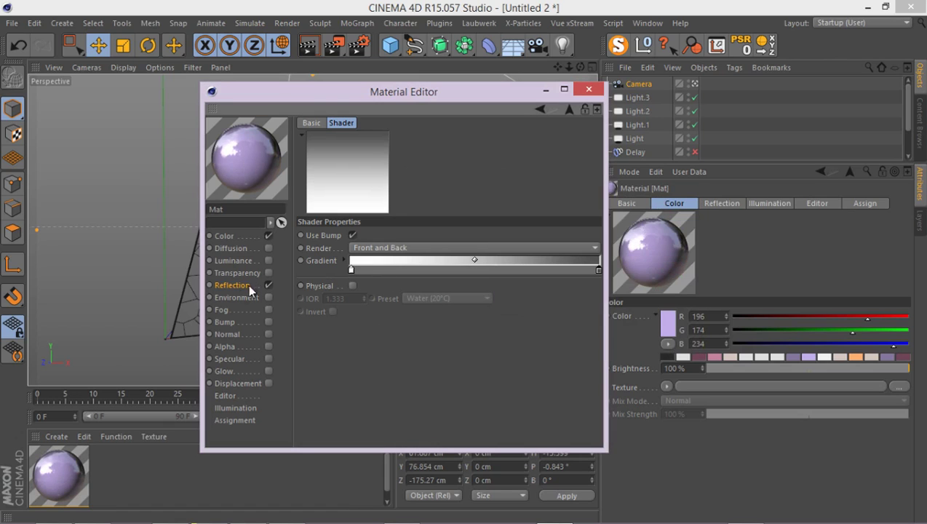
left_click(571, 108)
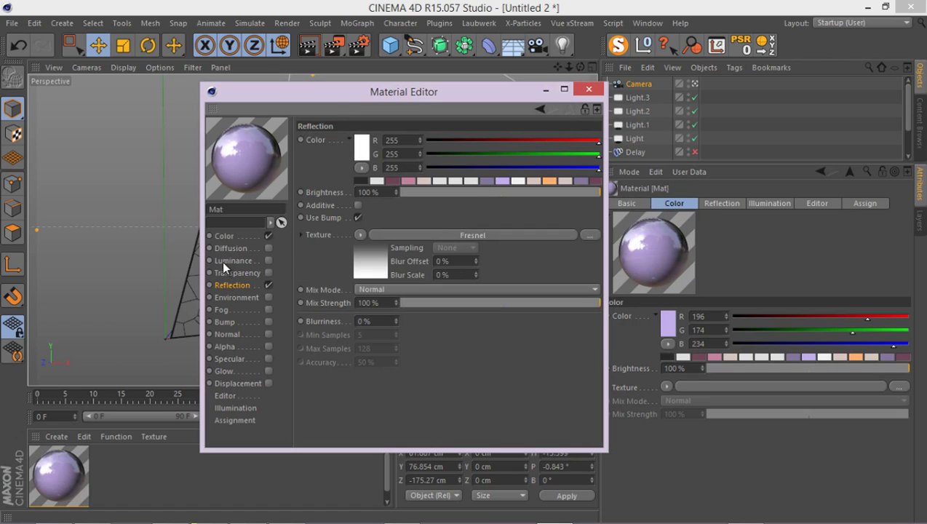
Enable luminance with a Noise shader and raise its Low Clip to 72%.
left_click(269, 260)
left_click(359, 210)
left_click(406, 350)
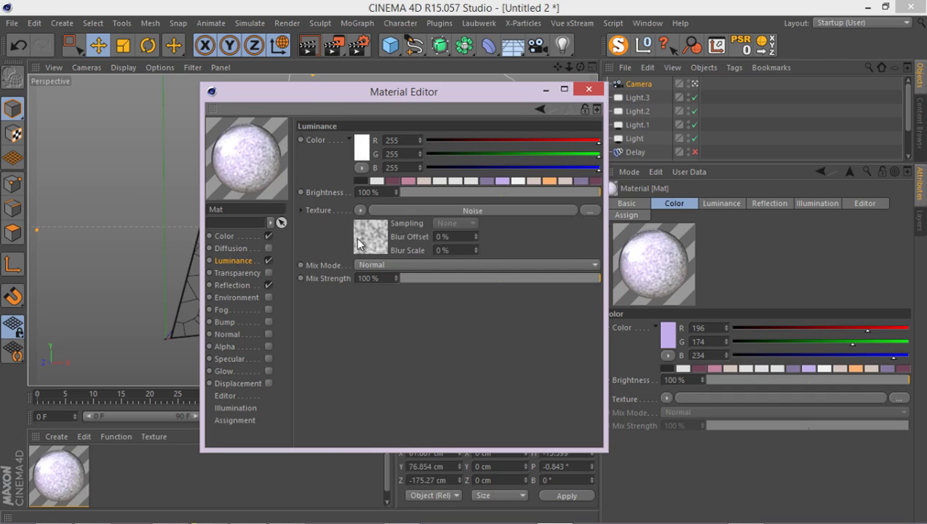
left_click(355, 237)
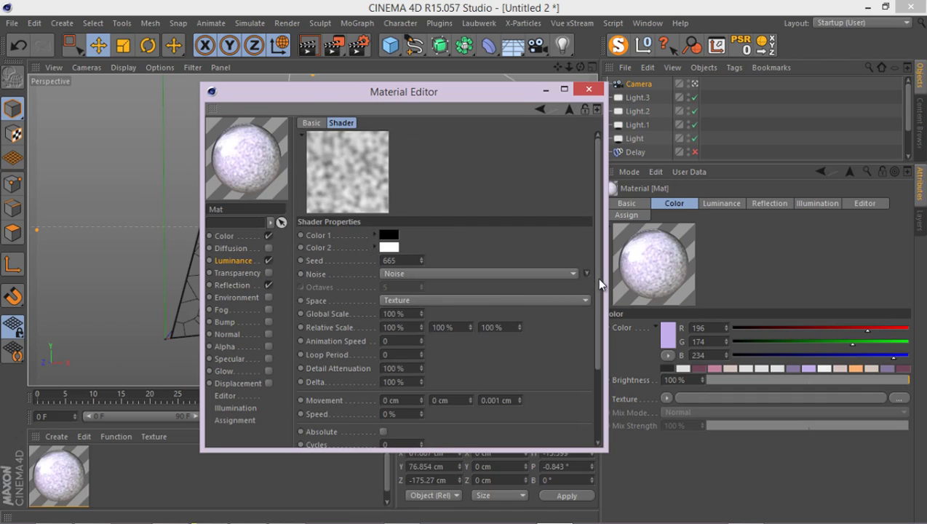
left_click_drag(598, 280, 599, 370)
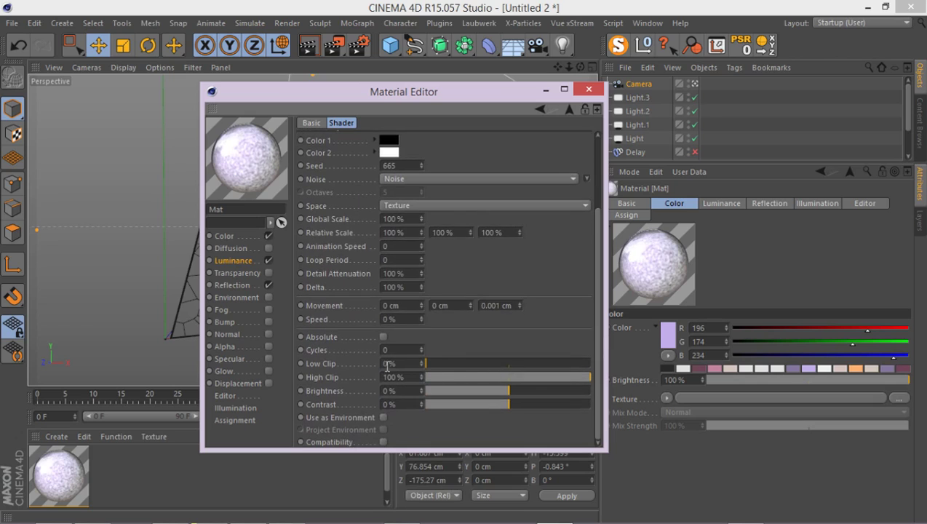
left_click_drag(450, 363, 529, 364)
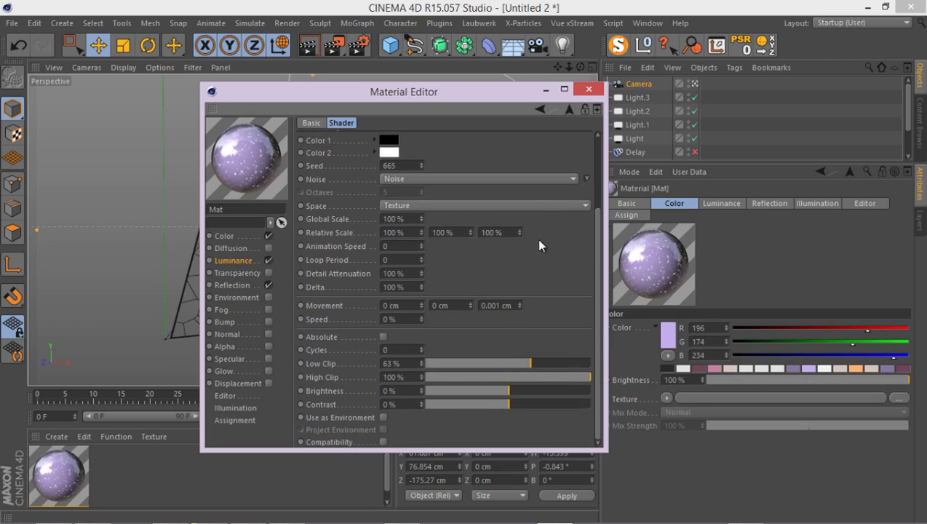
middle_click_drag(555, 242, 555, 383)
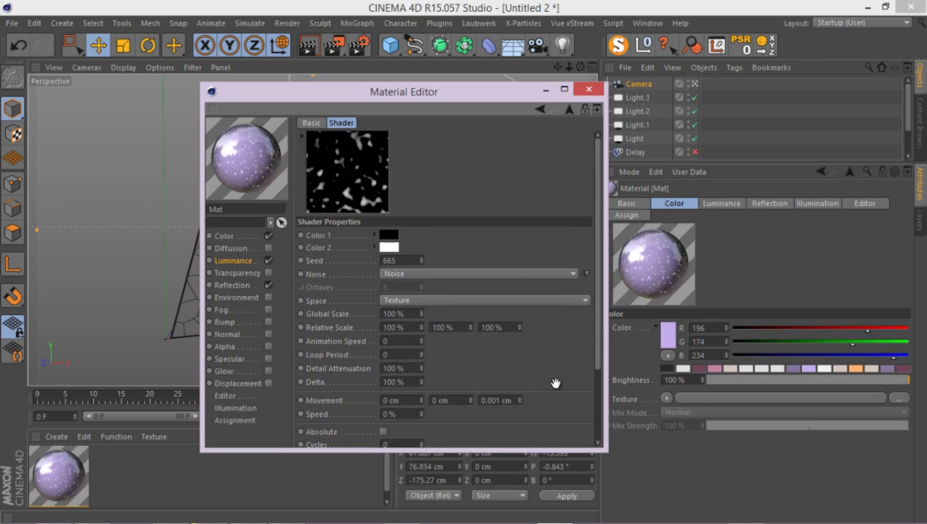
Set the Noise shader's global scale to 5% for finer speckles.
left_click(408, 315)
type("5")
key("Return")
scroll(519, 289, "down", 4)
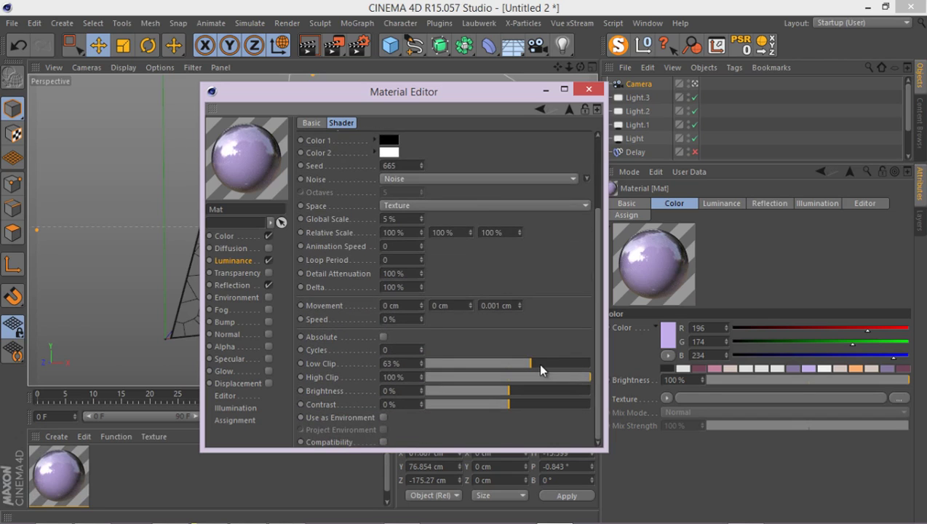
scroll(553, 360, "up", 4)
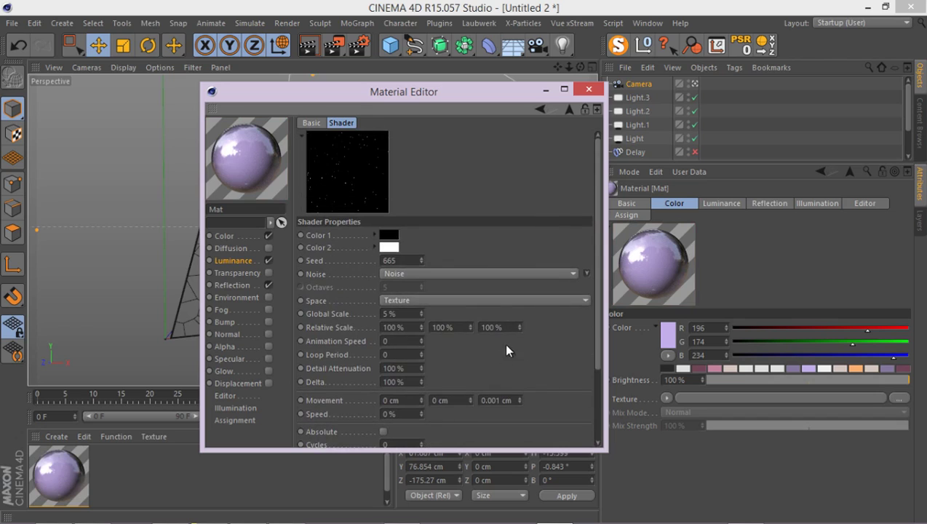
scroll(508, 328, "down", 3)
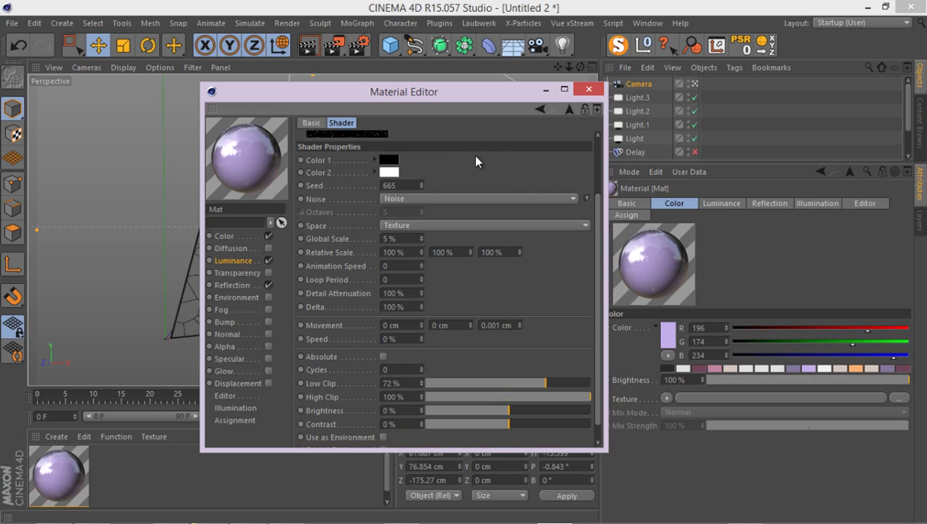
Add a Background object to the scene.
left_click(588, 89)
left_click(513, 45)
left_click(585, 160)
Create Mat.1 with a 2D-Circular Gradient shader in its Color channel.
double_click(114, 491)
double_click(41, 473)
left_click(266, 259)
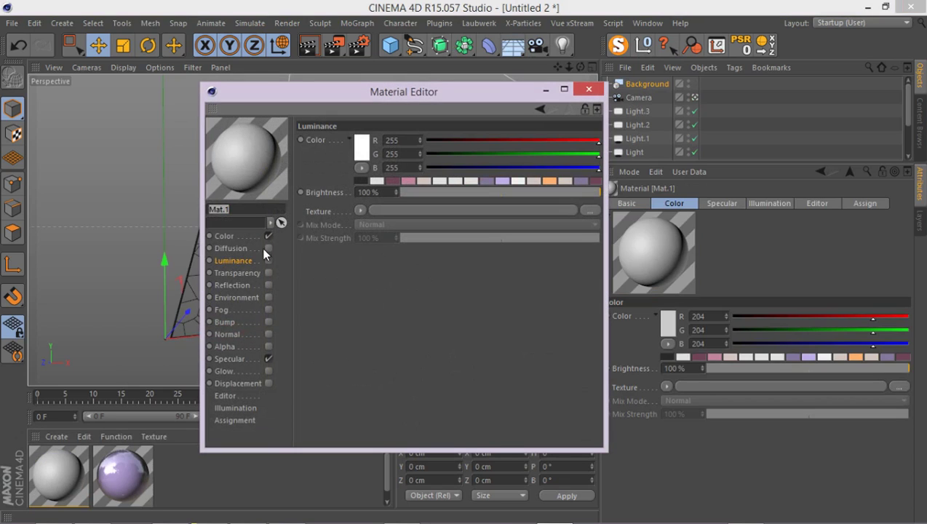
left_click(224, 235)
left_click(360, 211)
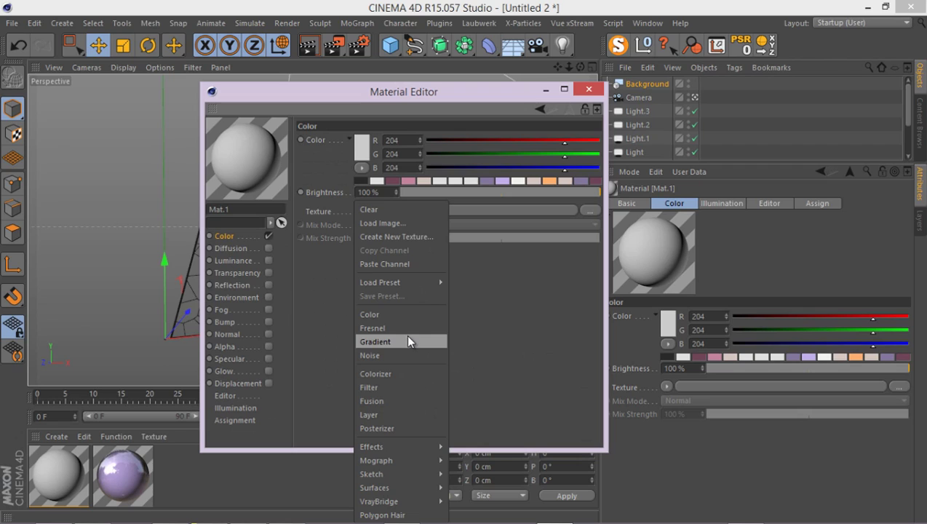
left_click(411, 342)
left_click(397, 211)
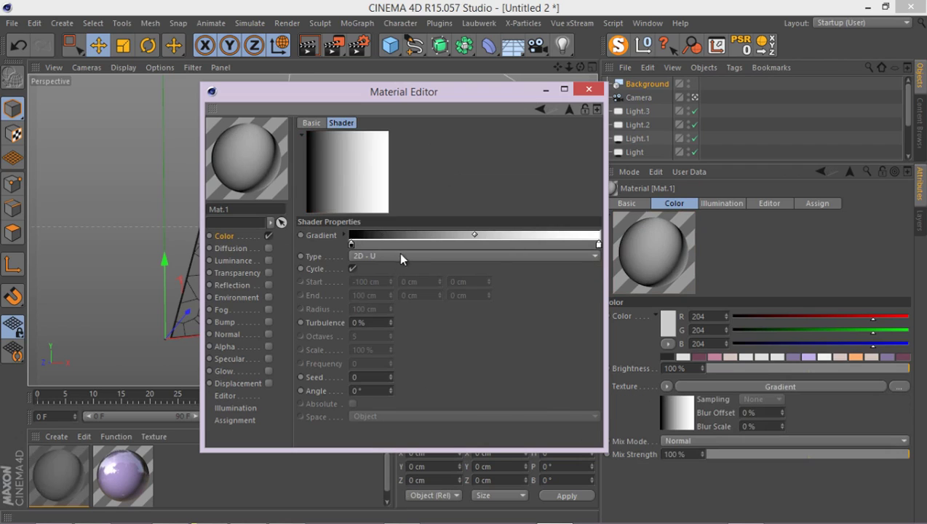
left_click(399, 255)
left_click(397, 324)
Colour the gradient lavender to dark purple and apply Mat.1 to the Background.
left_click(350, 243)
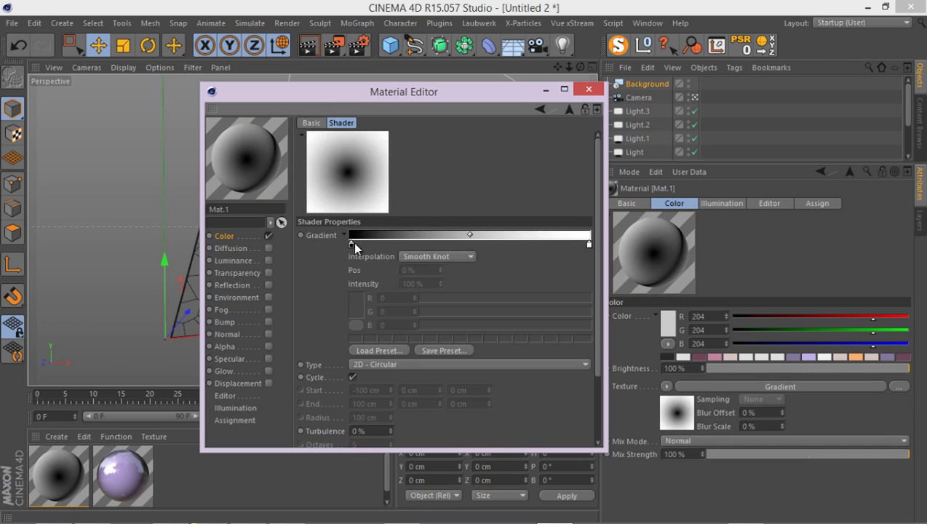
left_click(492, 339)
left_click(589, 244)
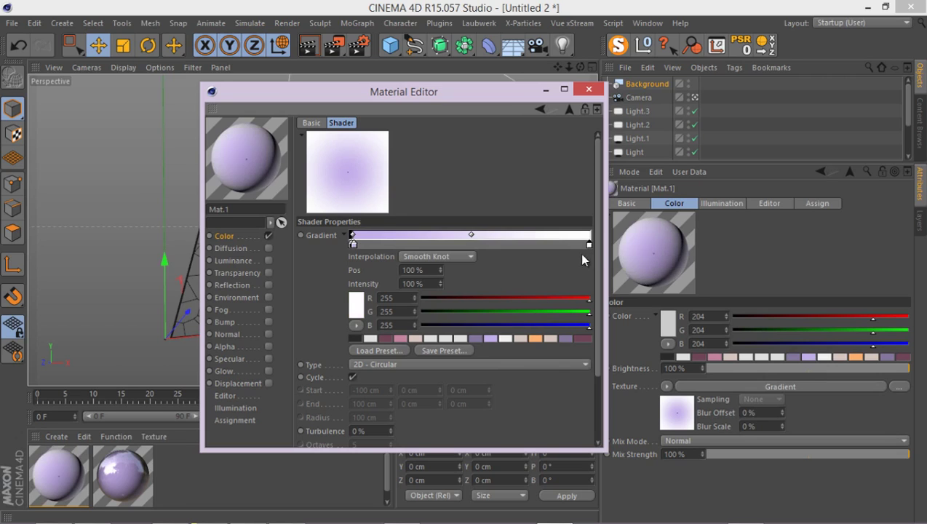
left_click(475, 339)
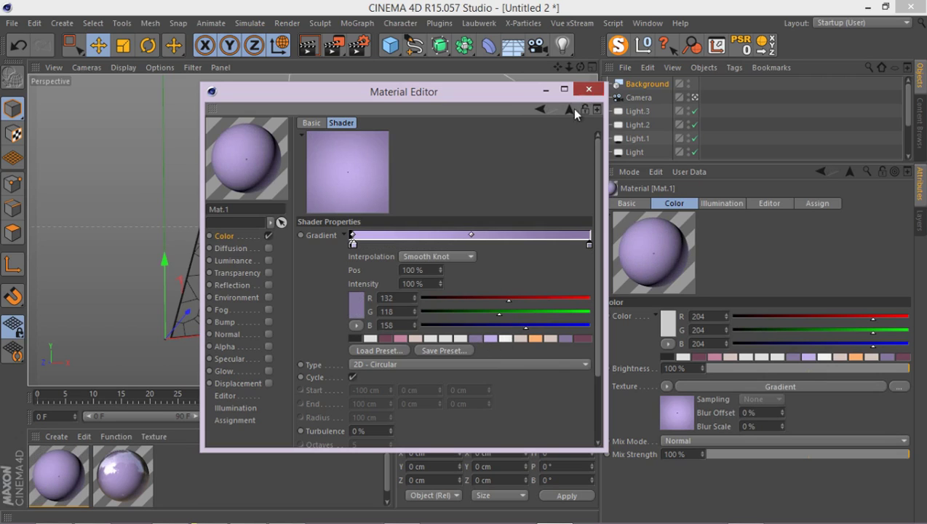
left_click(588, 89)
left_click_drag(542, 82, 643, 85)
left_click(359, 48)
left_click(620, 11)
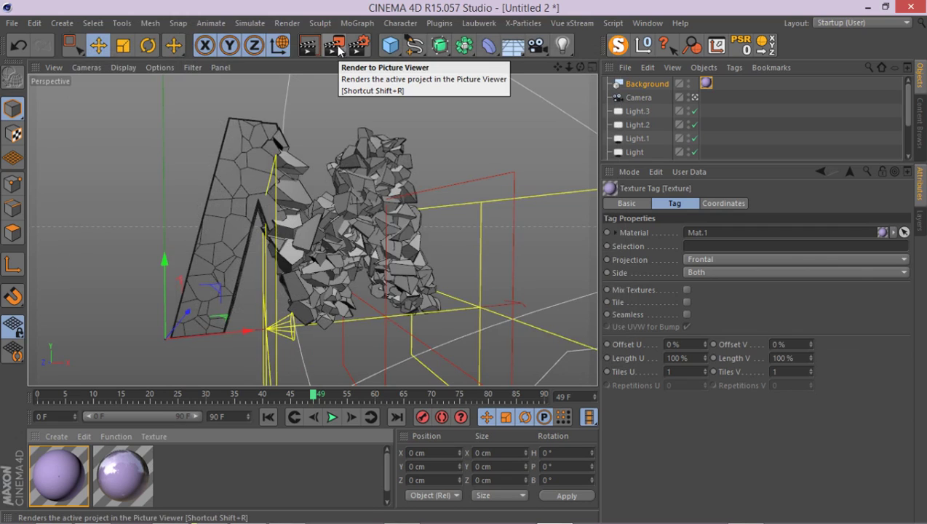
Reveal Fracture in the Object Manager and drop the speckled lavender Mat onto it.
left_click(309, 50)
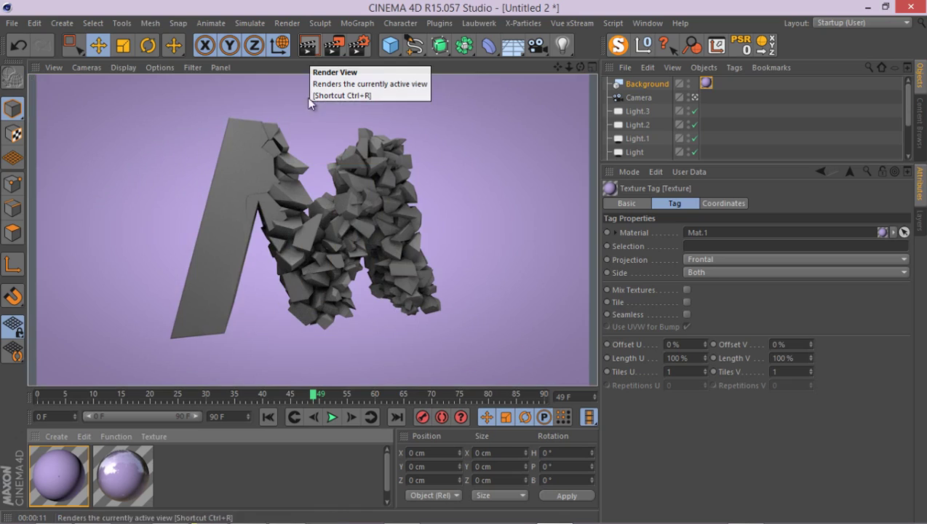
left_click_drag(91, 493, 196, 456)
left_click_drag(785, 163, 785, 348)
left_click_drag(121, 484, 636, 194)
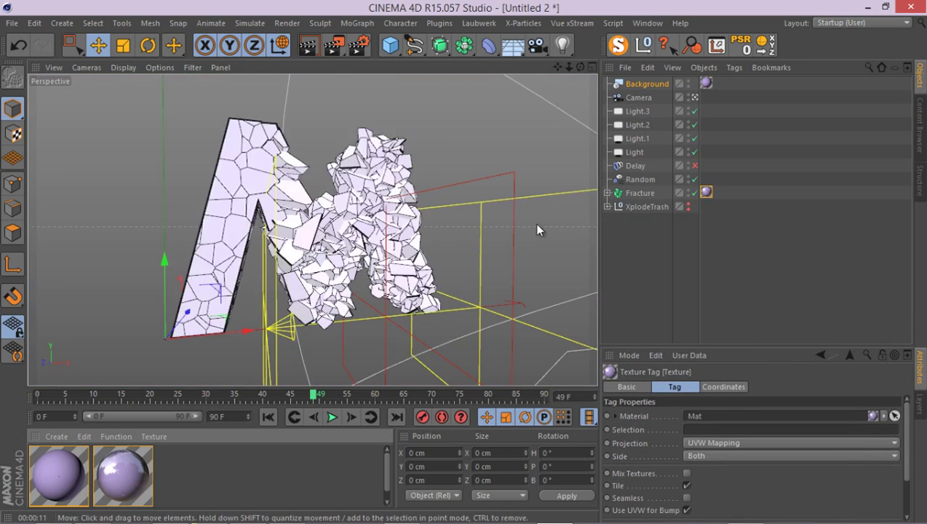
Render the active viewport to preview the lavender M on the purple gradient.
left_click(310, 49)
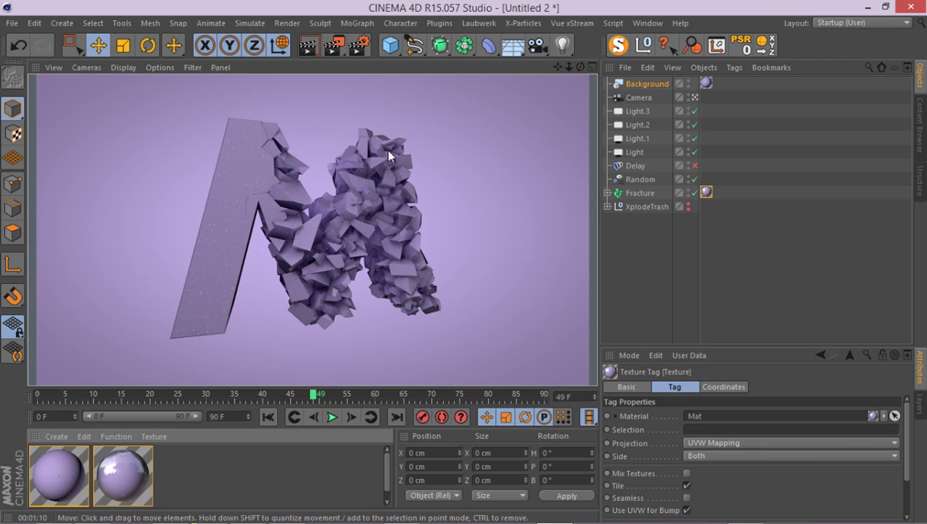
Move the Random effector further along X and render a 960x540 frame to the Picture Viewer.
left_click(640, 179)
left_click_drag(436, 310, 477, 309)
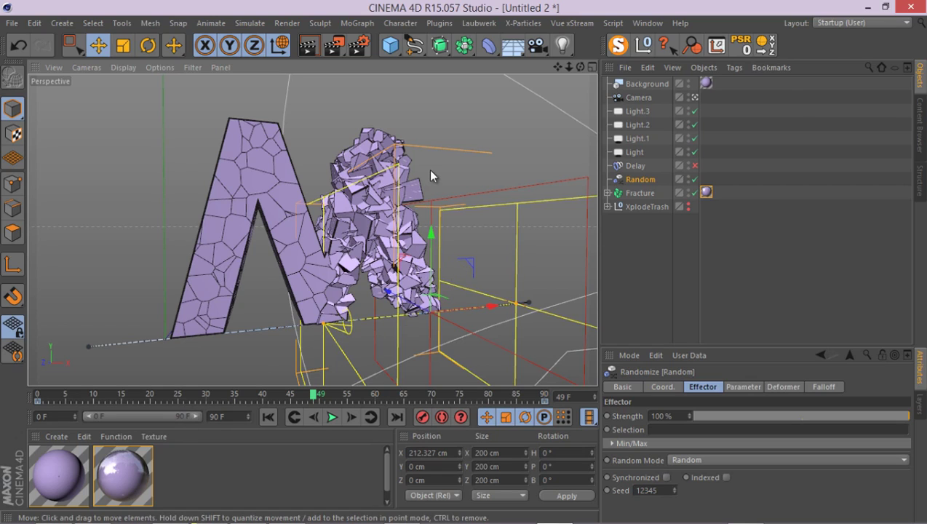
key("shift+r")
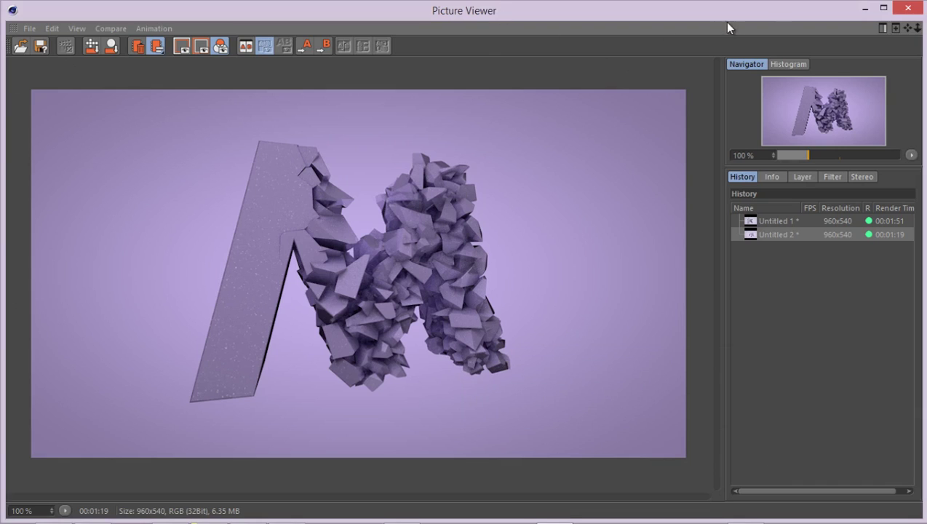
left_click(865, 8)
left_click(356, 46)
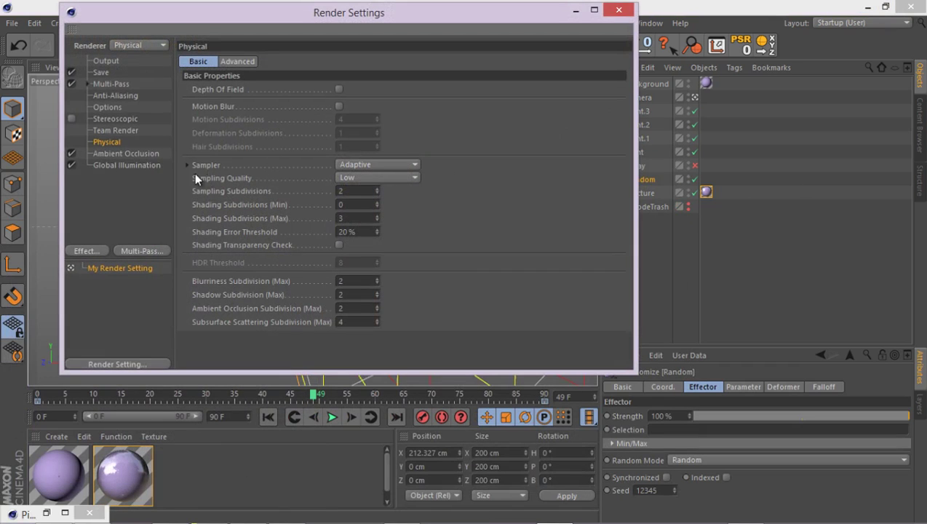
left_click(390, 180)
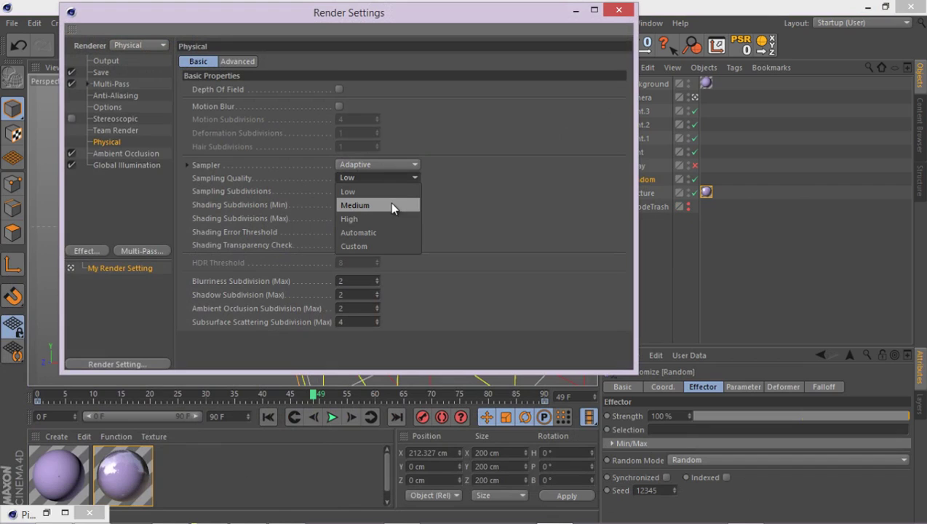
left_click(112, 164)
left_click(115, 154)
left_click(118, 166)
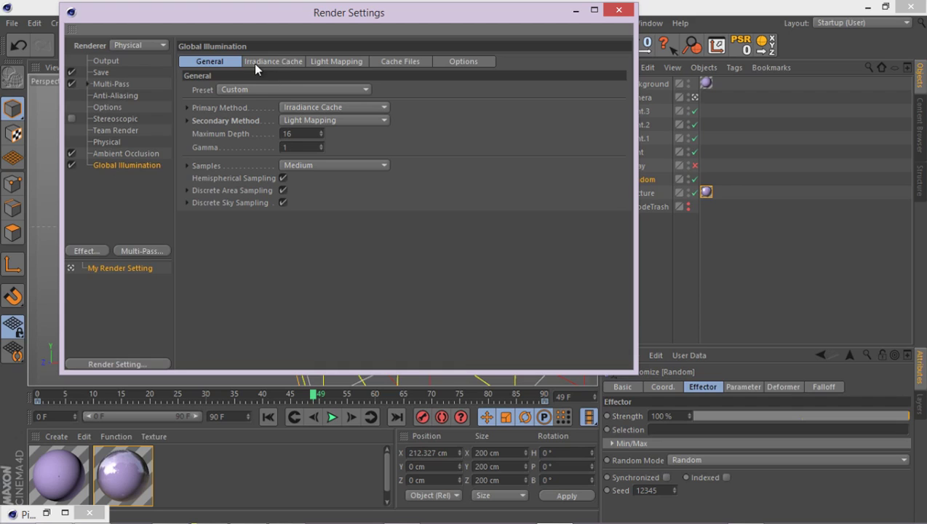
left_click(254, 61)
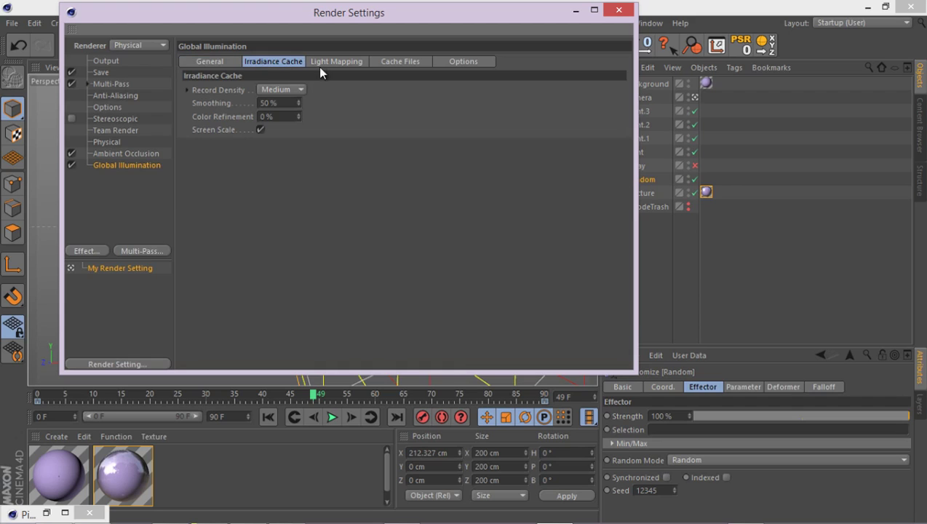
left_click(213, 60)
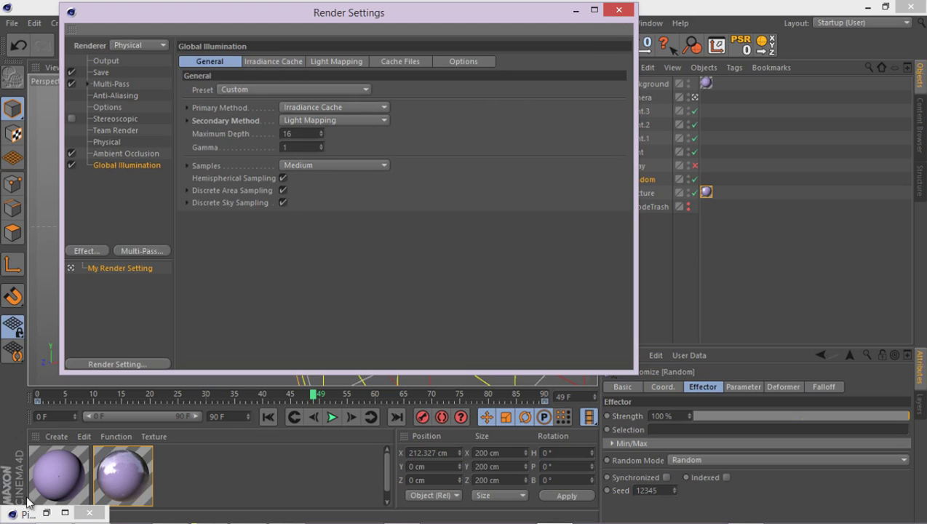
left_click(45, 513)
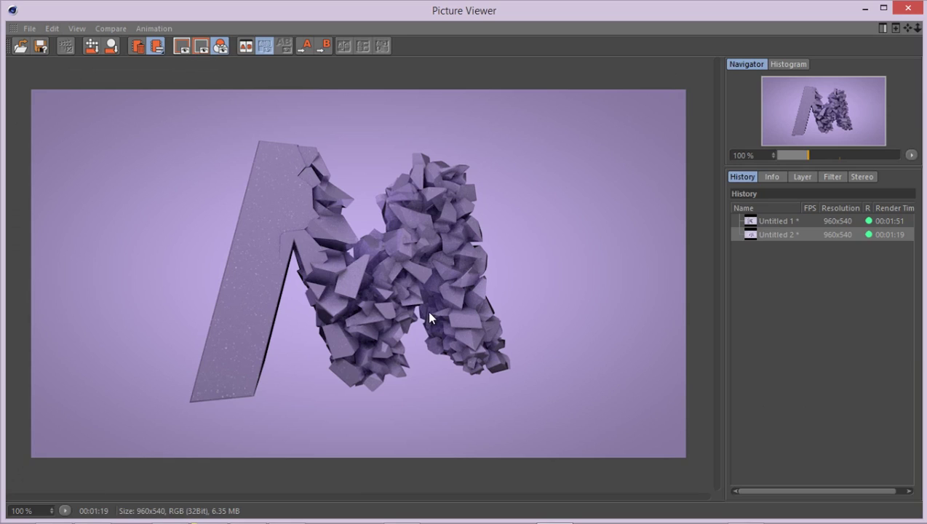